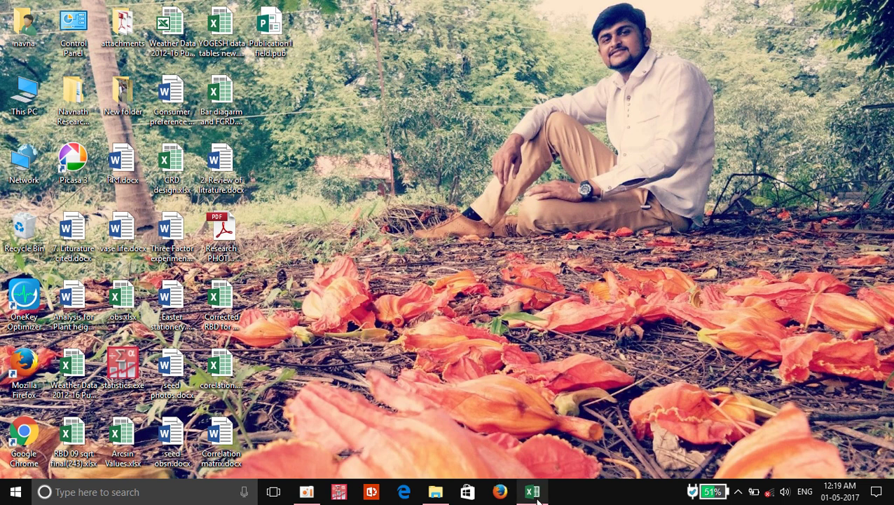
Close the Statistics17 folder window and switch to the corelation.xlsx workbook in Excel.
mouse_move(538, 494)
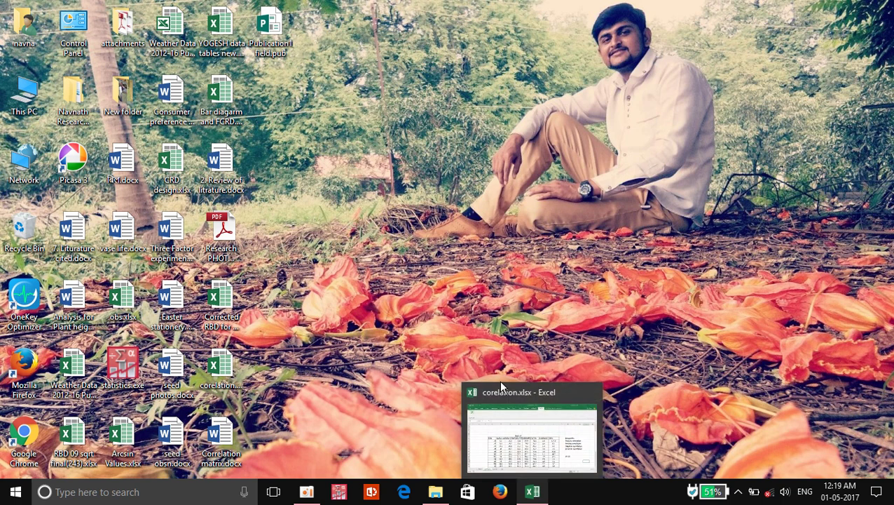
mouse_move(436, 494)
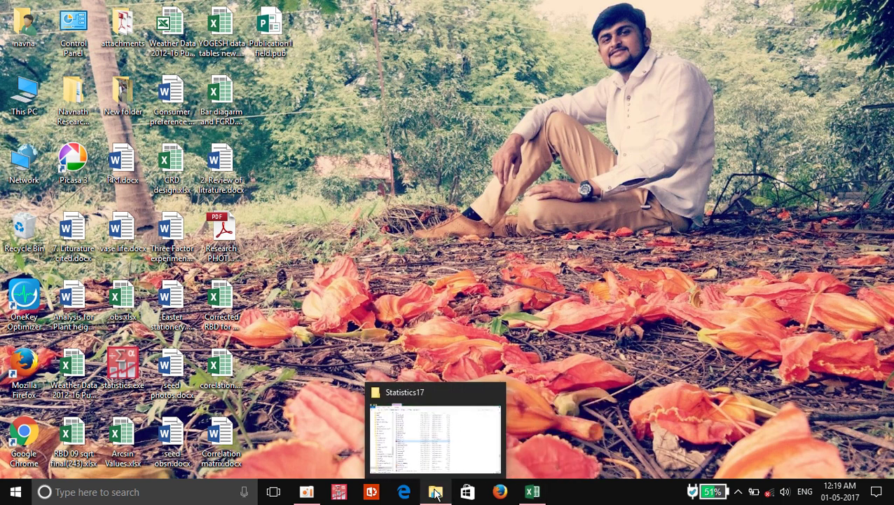
mouse_move(447, 416)
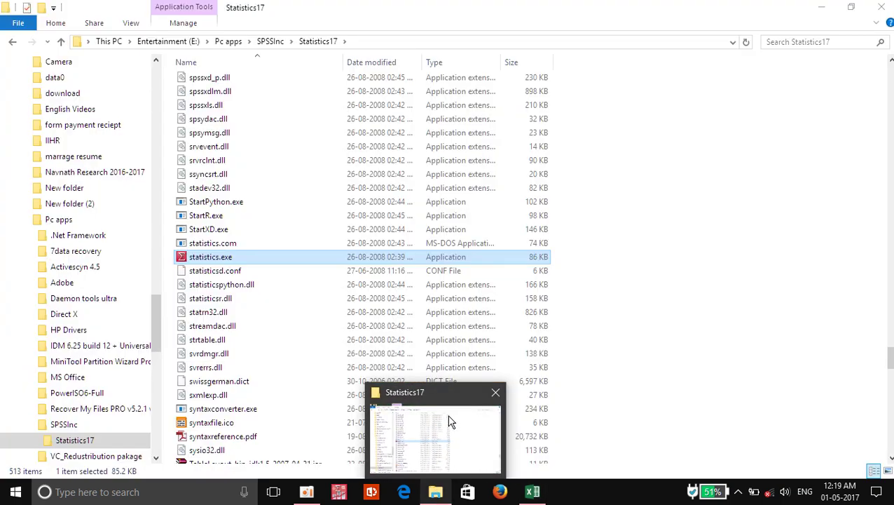
left_click(496, 397)
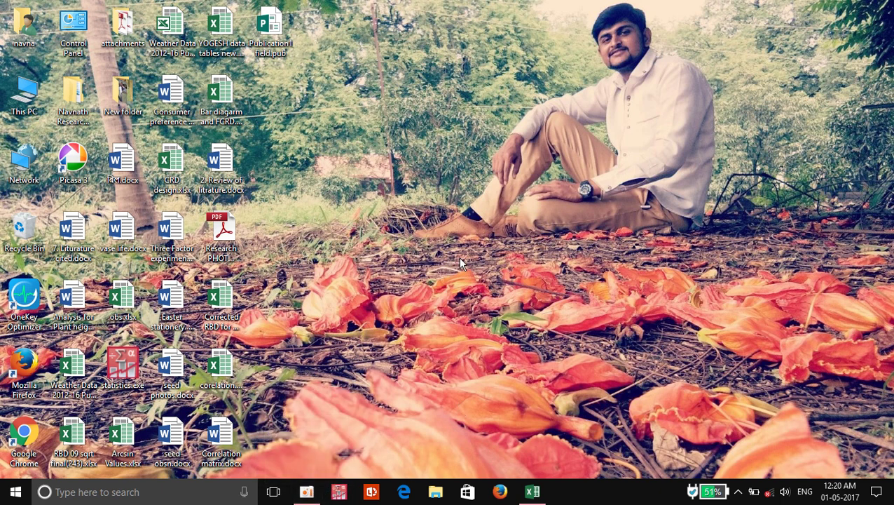
mouse_move(539, 494)
left_click(540, 494)
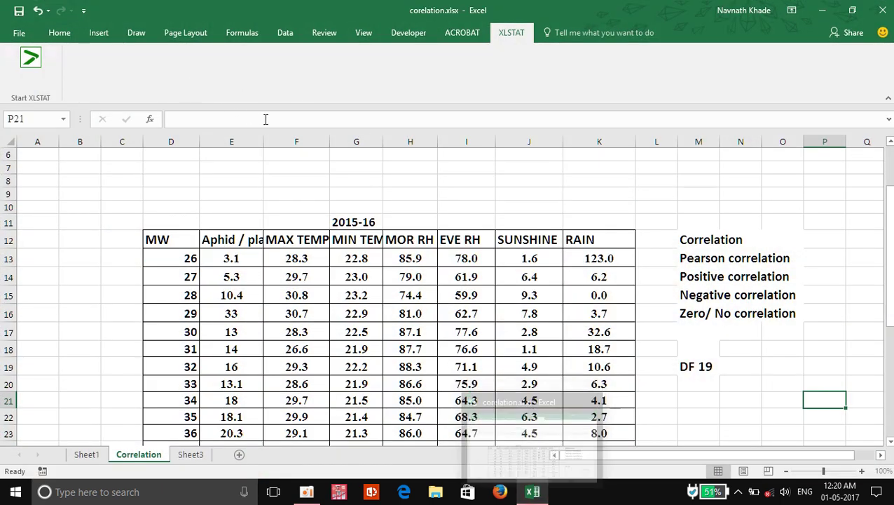
Collapse the ribbon to leave more room for the worksheet.
left_click(21, 34)
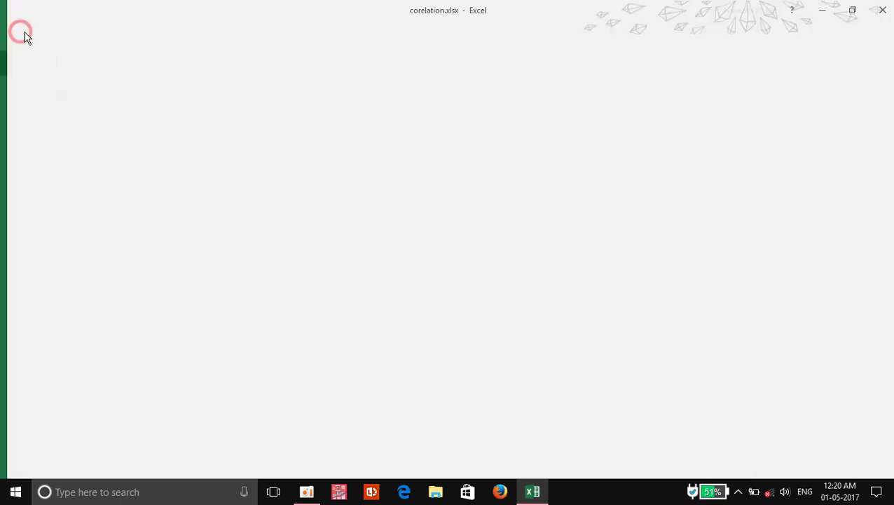
left_click(21, 27)
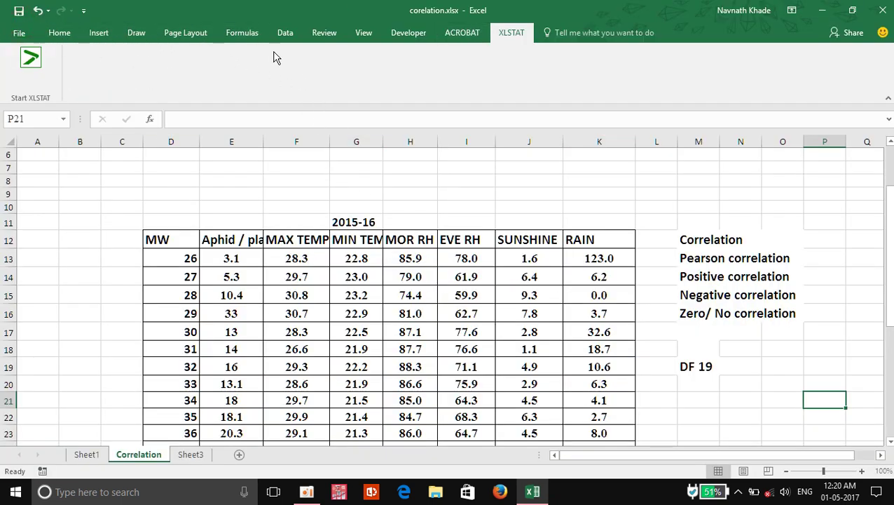
left_click(60, 33)
left_click(63, 33)
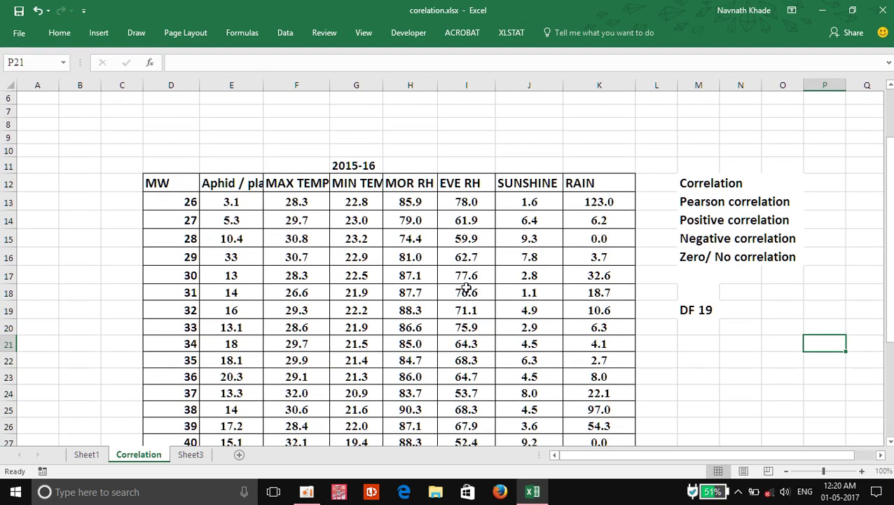
Widen column E to fit the full "Aphid / plant" heading in the 2015-16 table.
scroll(581, 350, "down", 2)
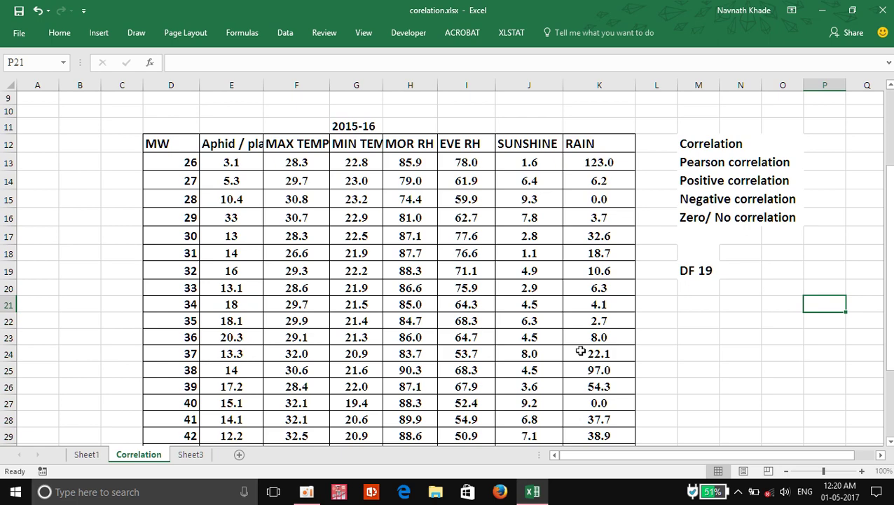
scroll(580, 353, "up", 1)
left_click_drag(607, 455, 654, 462)
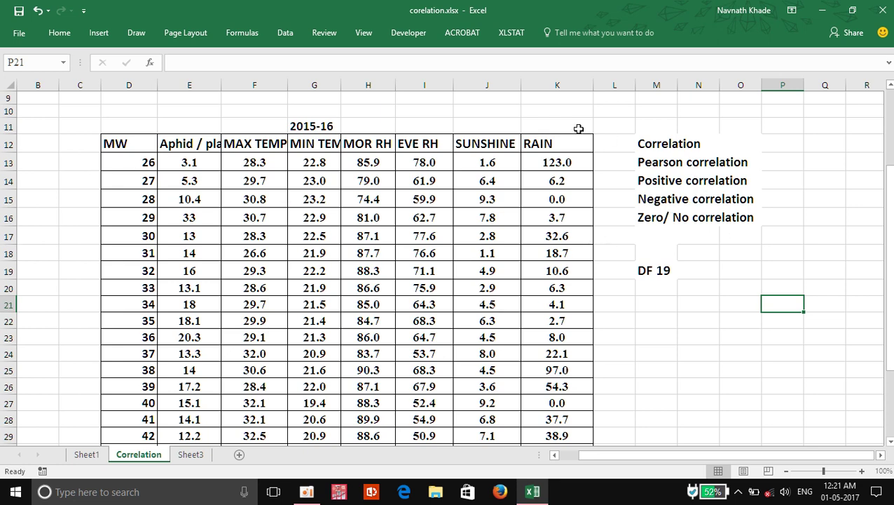
left_click_drag(222, 85, 255, 85)
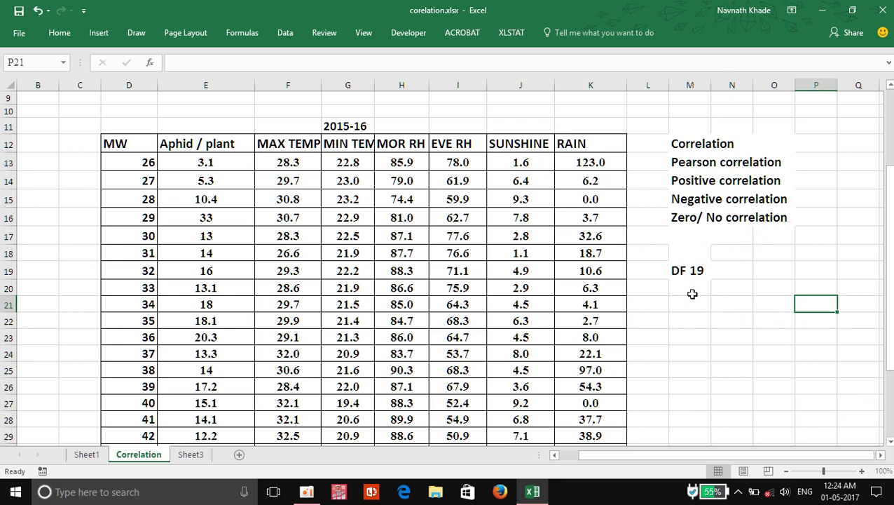
Examine the weekly aphid and weather records from the first to the last row of the 2015-16 table.
scroll(699, 292, "down", 1)
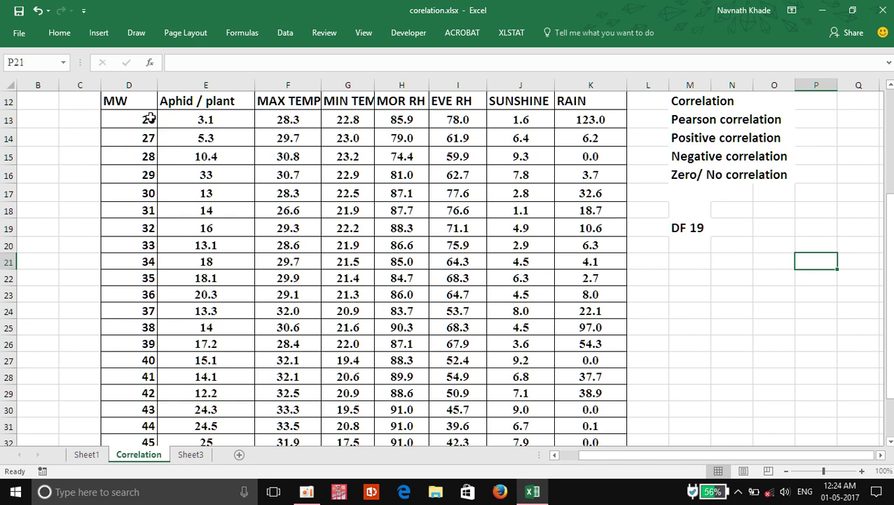
scroll(133, 133, "up", 2)
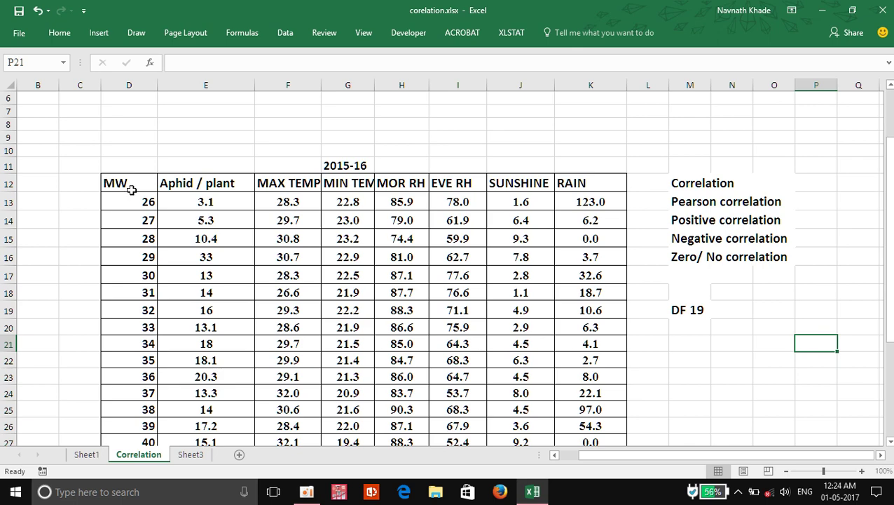
scroll(174, 249, "down", 2)
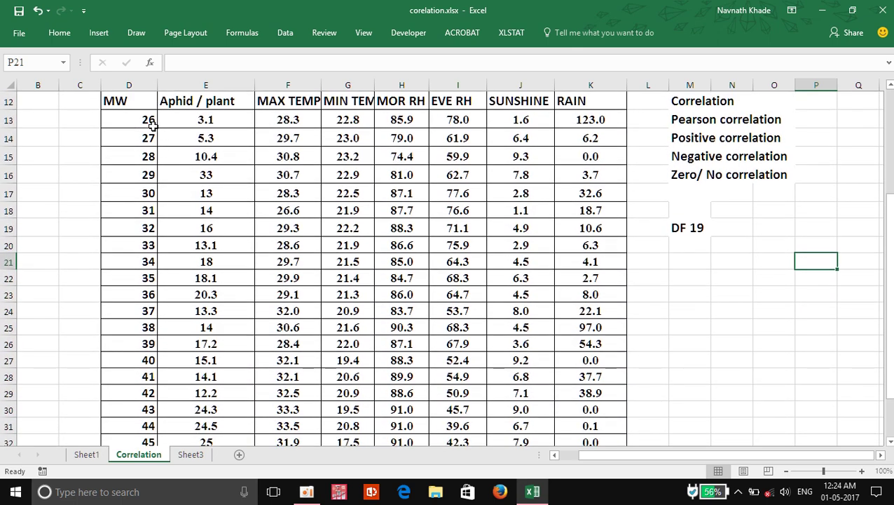
scroll(176, 359, "down", 2)
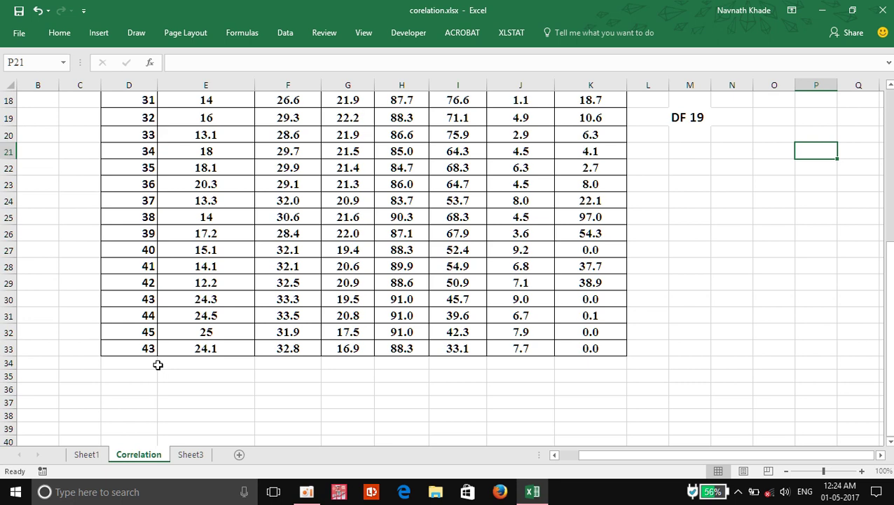
scroll(151, 361, "up", 4)
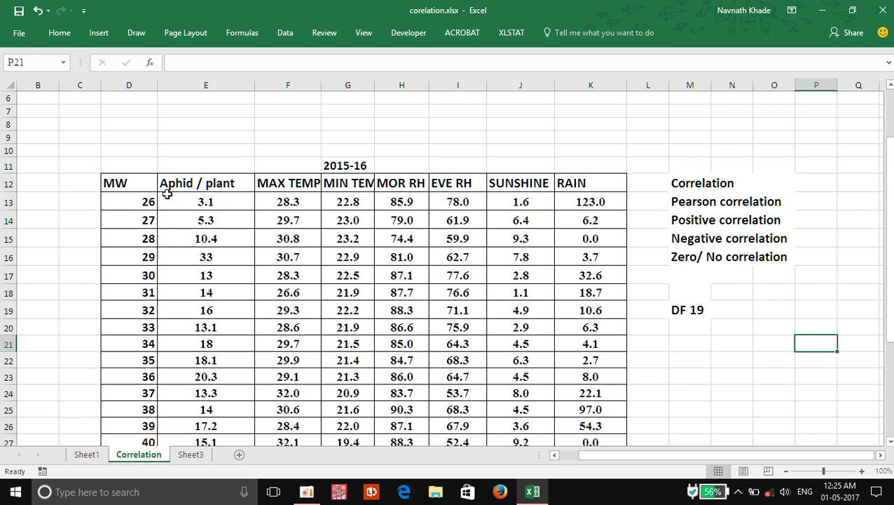
scroll(642, 210, "down", 1)
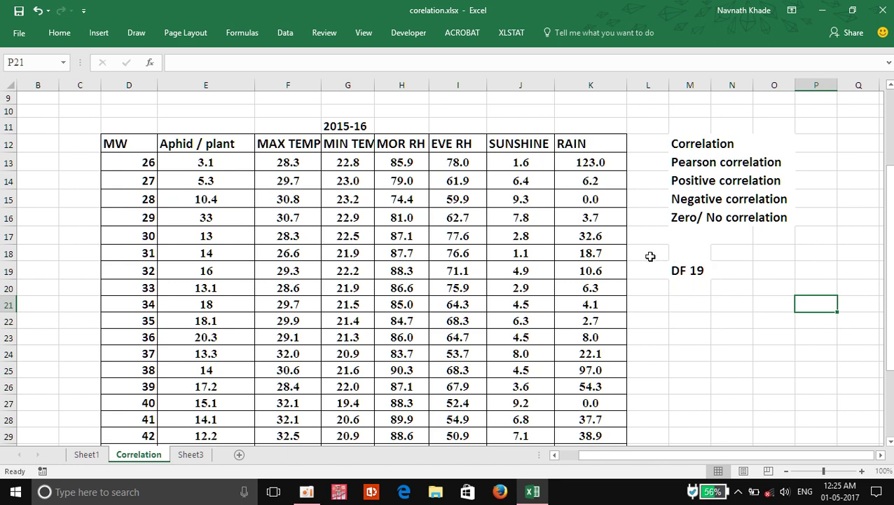
Enter the note "correlation lies bet" in cell M21, below the DF 19 label.
left_click(698, 303)
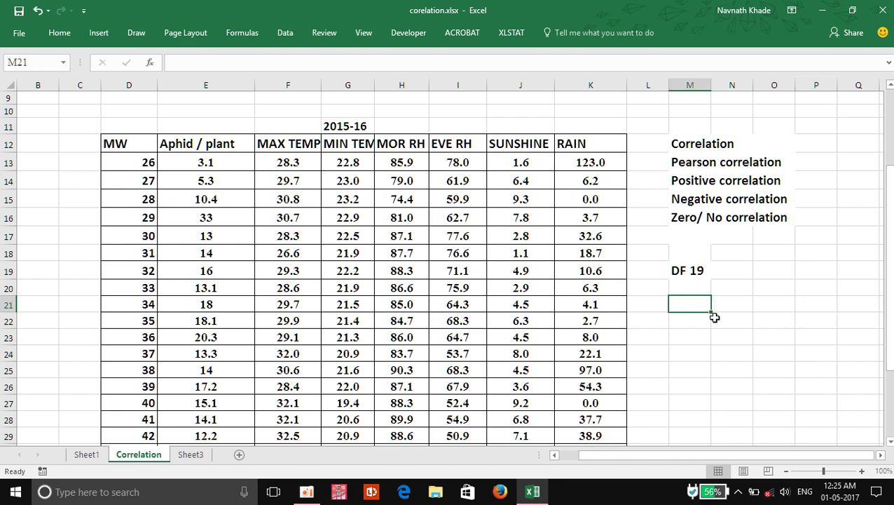
type("correlation lies bet")
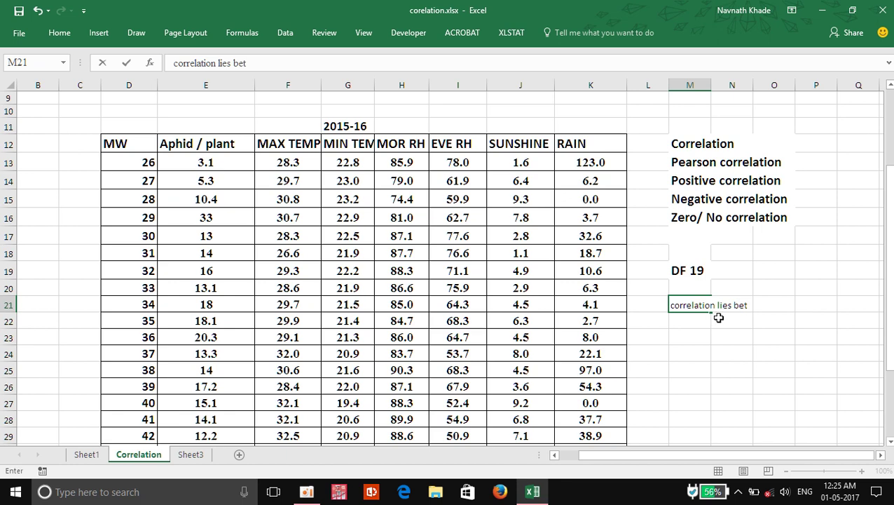
left_click(777, 320)
Make the note text in cell M21 bold and increase its font size by two steps.
left_click(681, 306)
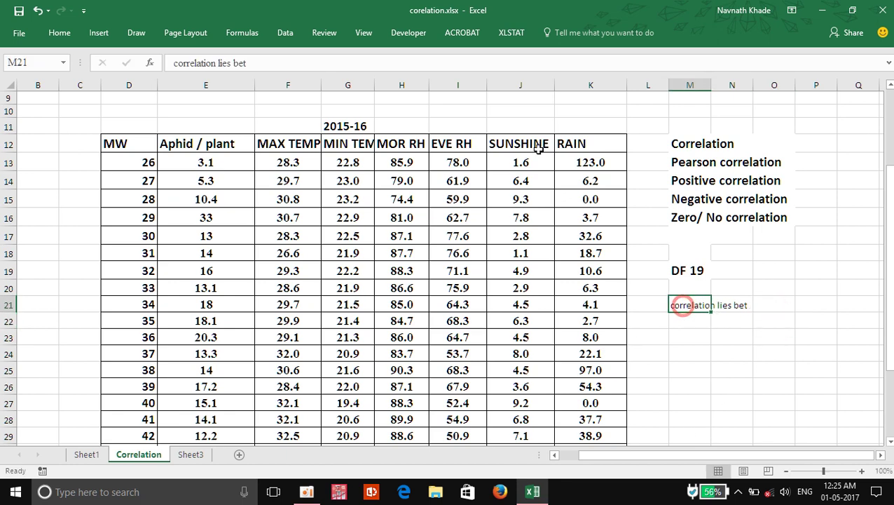
triple_click(262, 63)
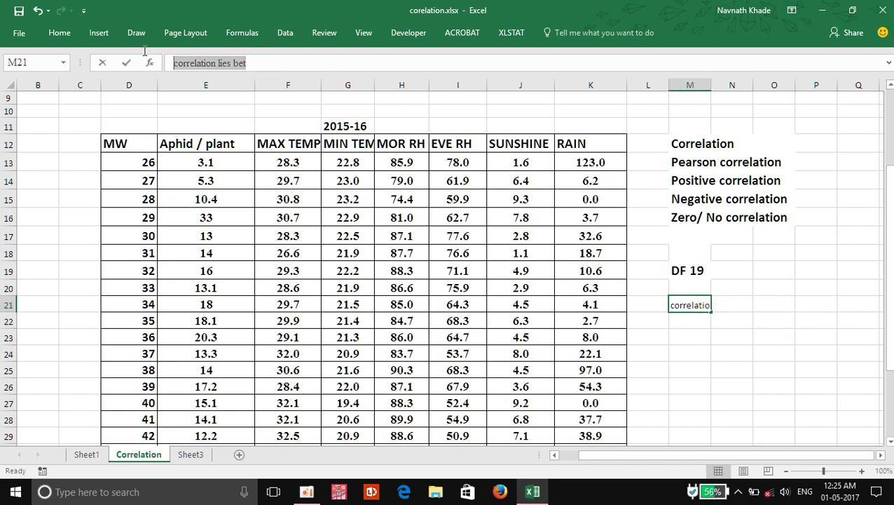
left_click(60, 33)
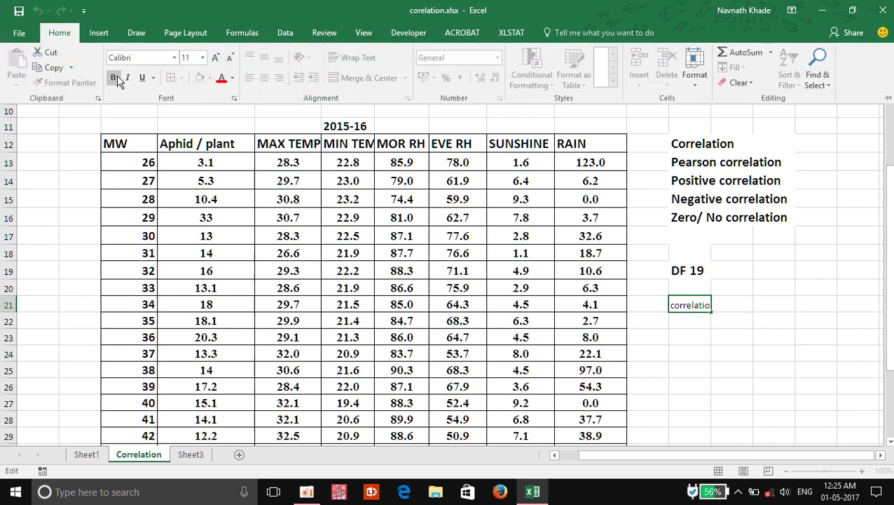
left_click(113, 78)
left_click(215, 57)
left_click(215, 58)
left_click(792, 378)
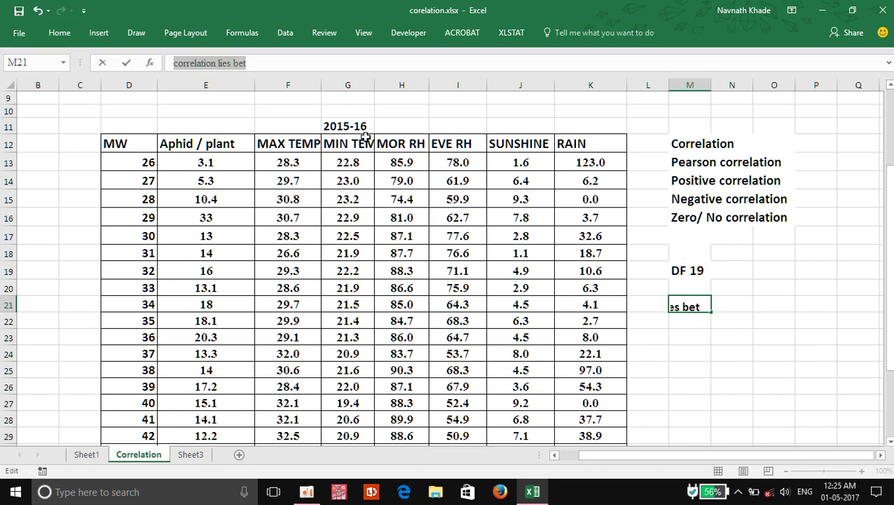
left_click(764, 357)
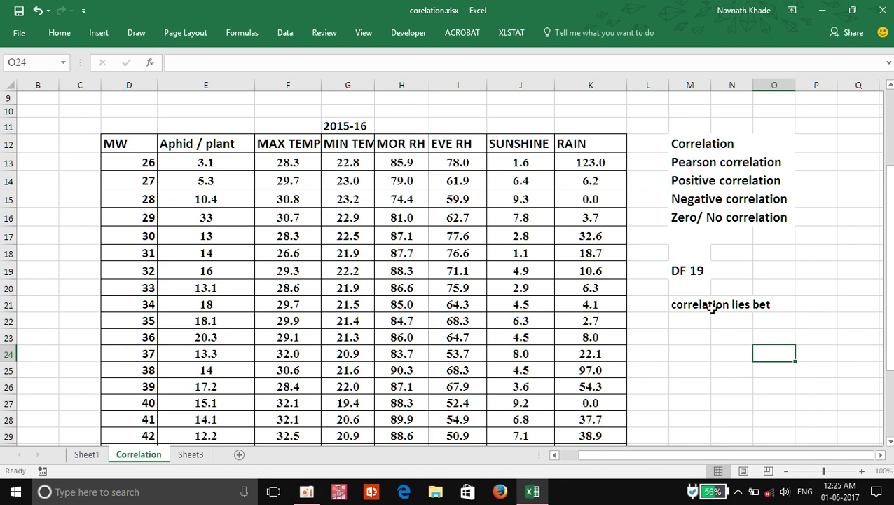
Extend the note in cell M21 to read "correlation lies bet +1 to -1".
left_click(781, 306)
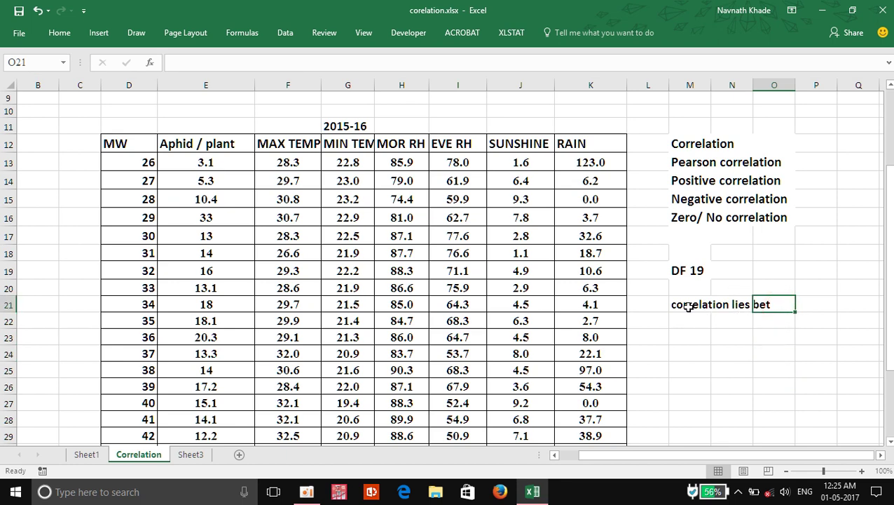
left_click(683, 304)
left_click(254, 63)
type("+1")
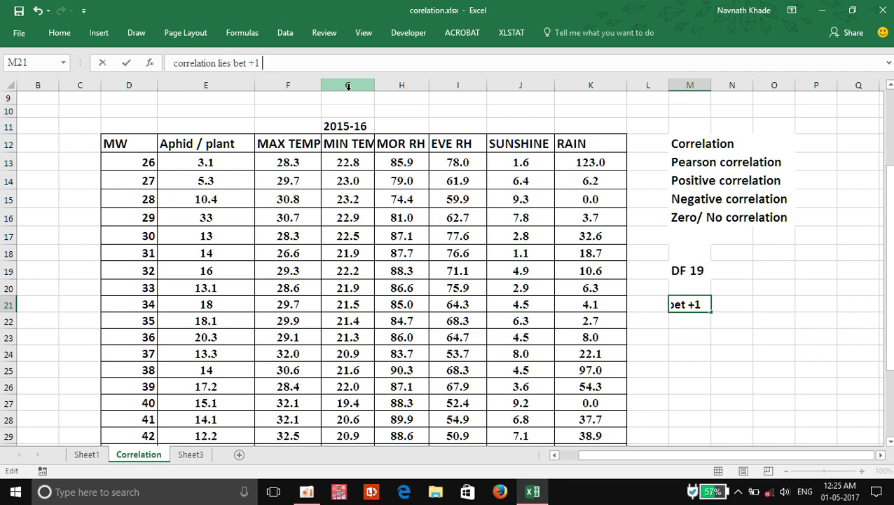
type(" to -1")
left_click(819, 354)
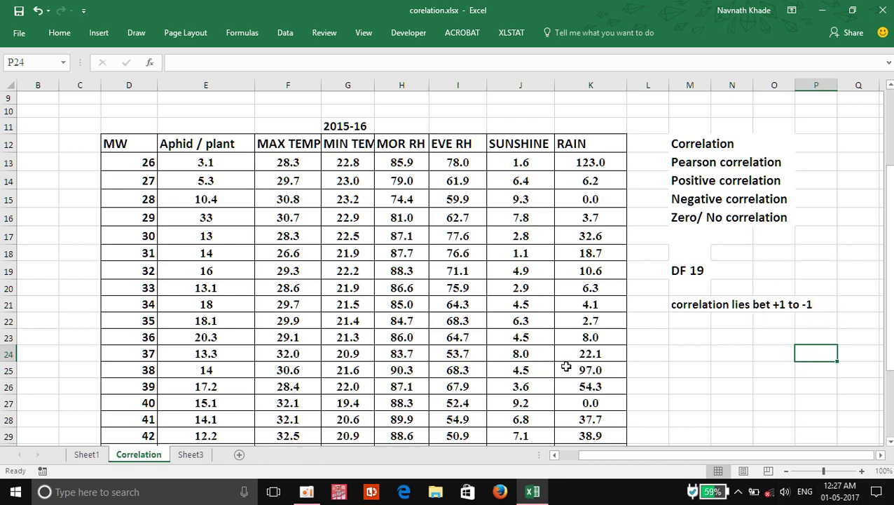
Start a CORREL formula in cell F37 with the aphid counts E13:E33 as its first array.
scroll(399, 304, "down", 4)
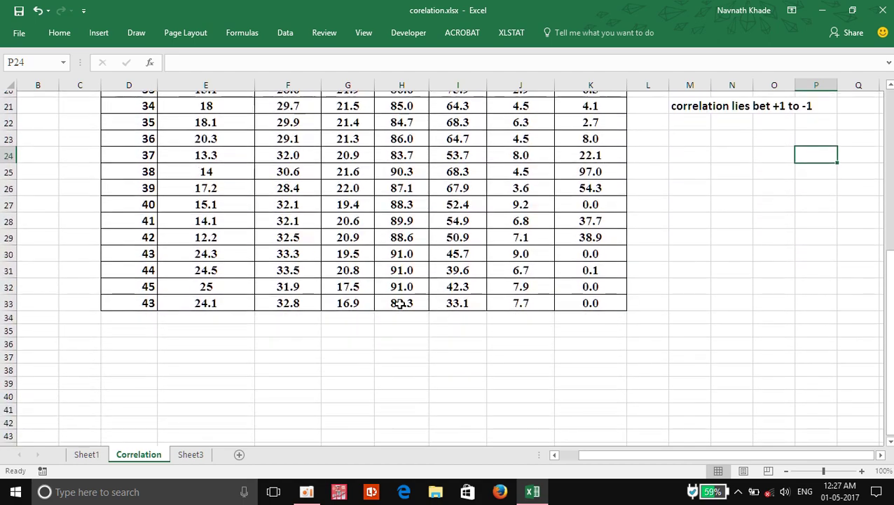
scroll(399, 305, "up", 5)
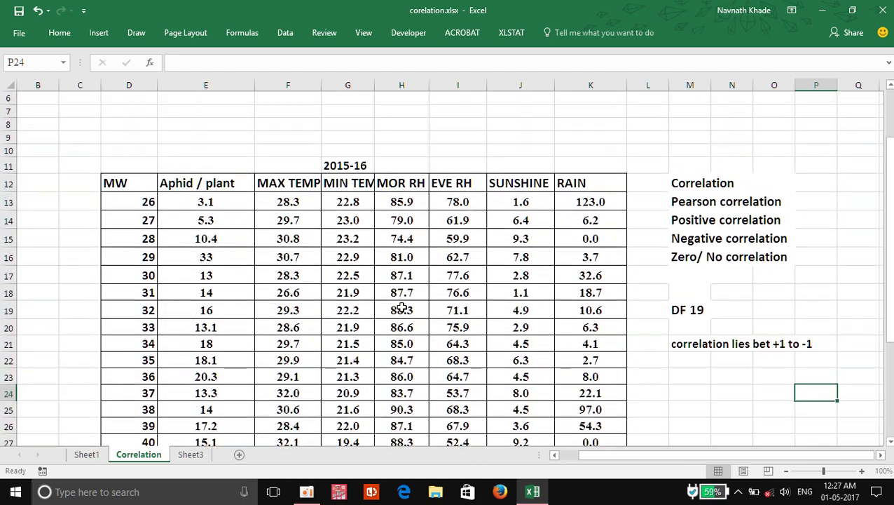
scroll(451, 297, "down", 5)
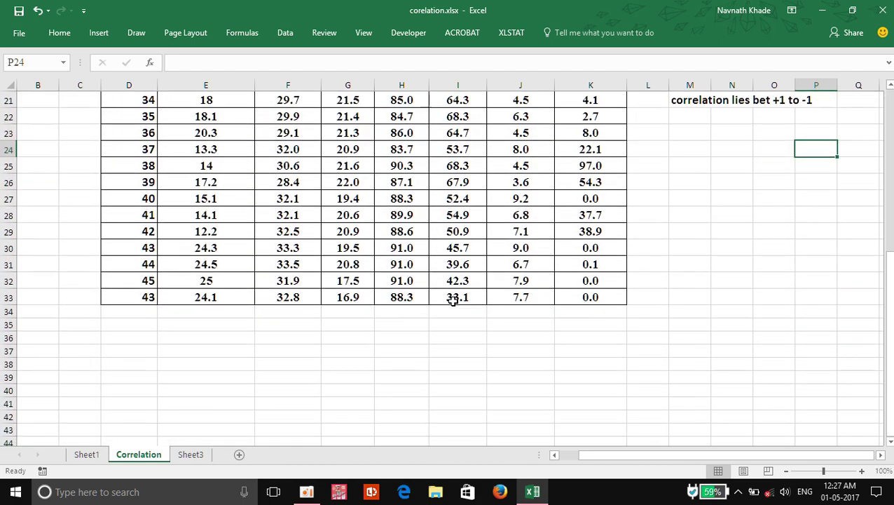
left_click(294, 351)
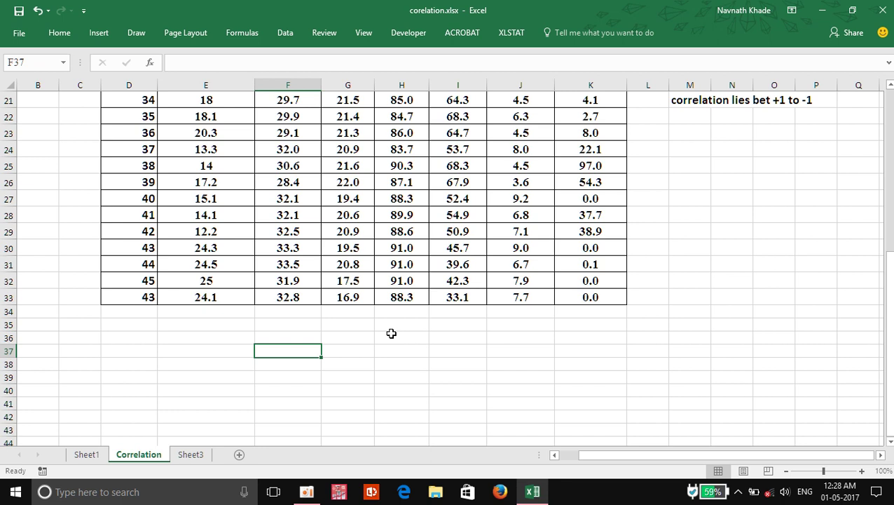
type("=")
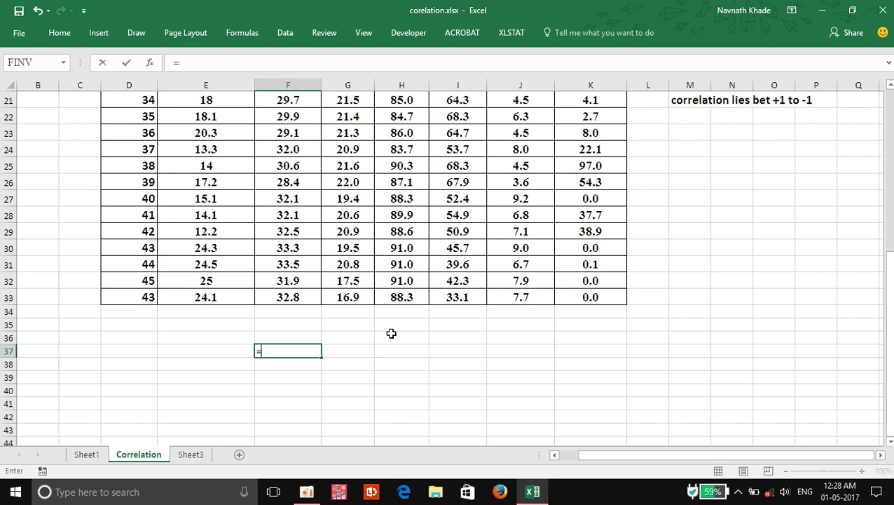
type("corr")
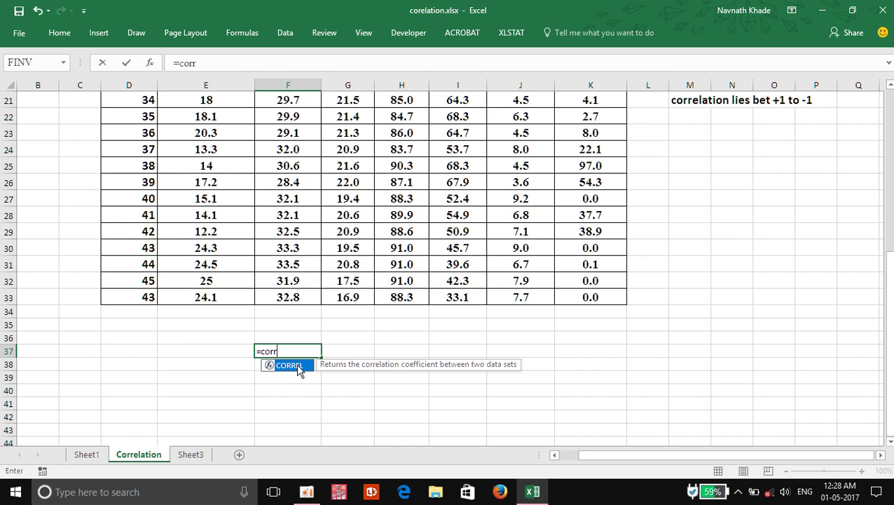
double_click(298, 365)
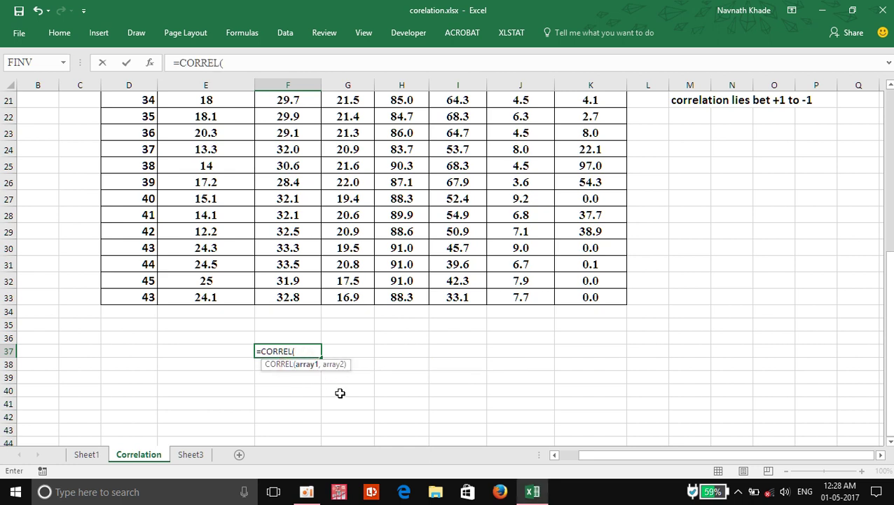
scroll(299, 379, "up", 6)
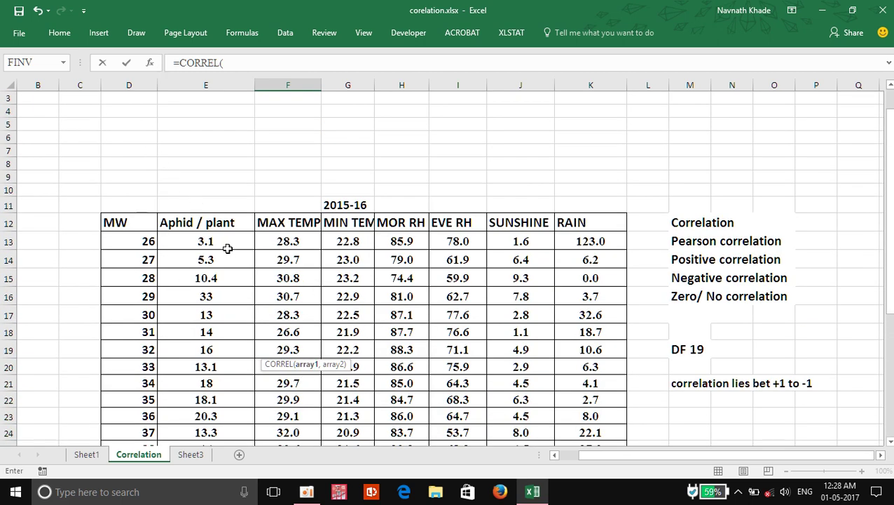
left_click_drag(215, 239, 210, 415)
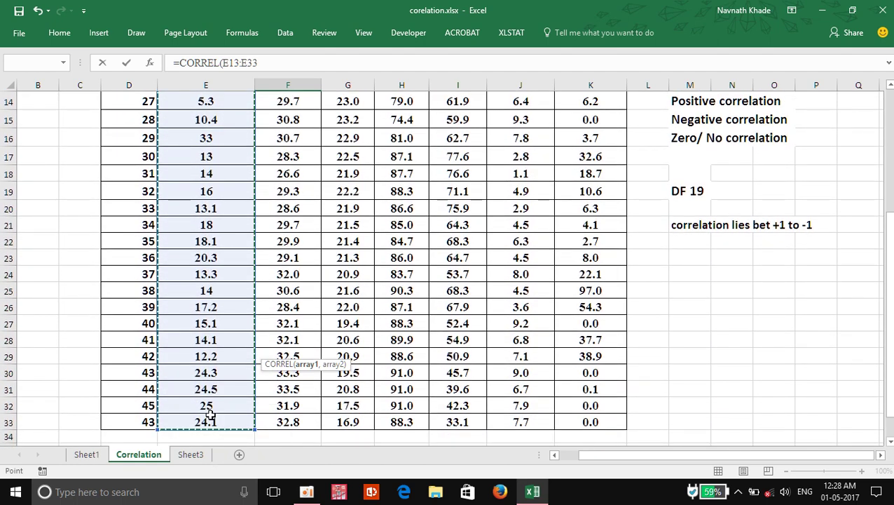
type(",")
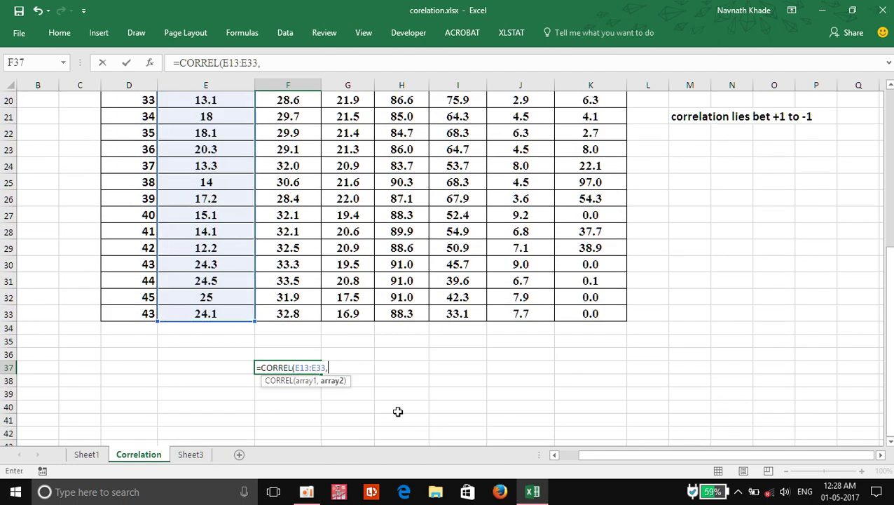
Complete the CORREL formula in F37 with the MAX TEMP values F13:F33 as the second array.
scroll(339, 371, "up", 5)
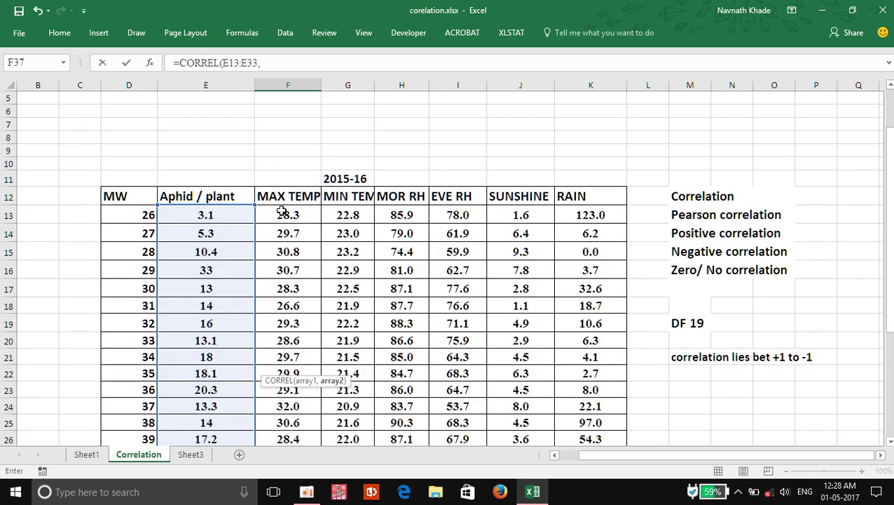
left_click_drag(280, 204, 294, 422)
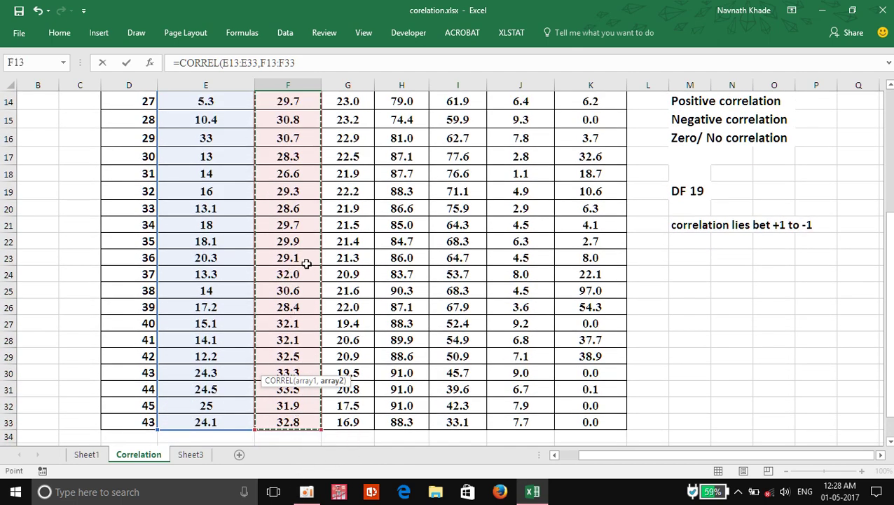
scroll(307, 258, "up", 1)
scroll(307, 257, "up", 1)
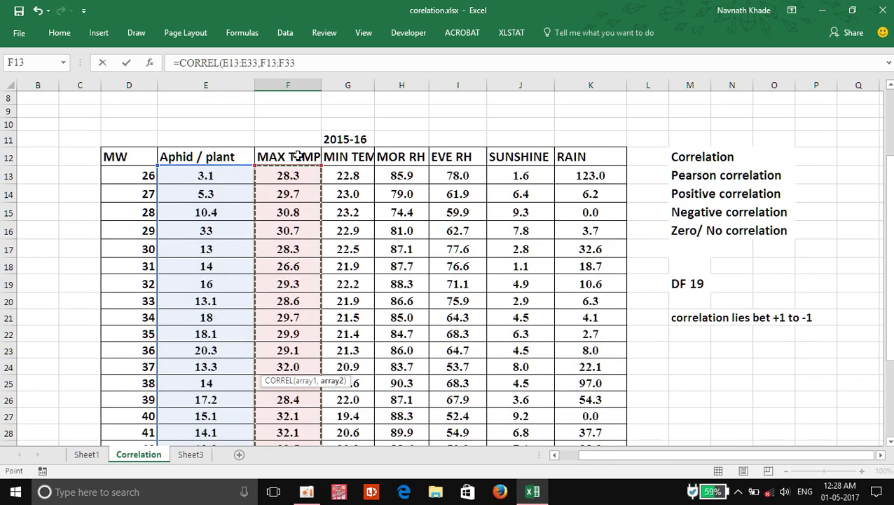
scroll(424, 297, "down", 2)
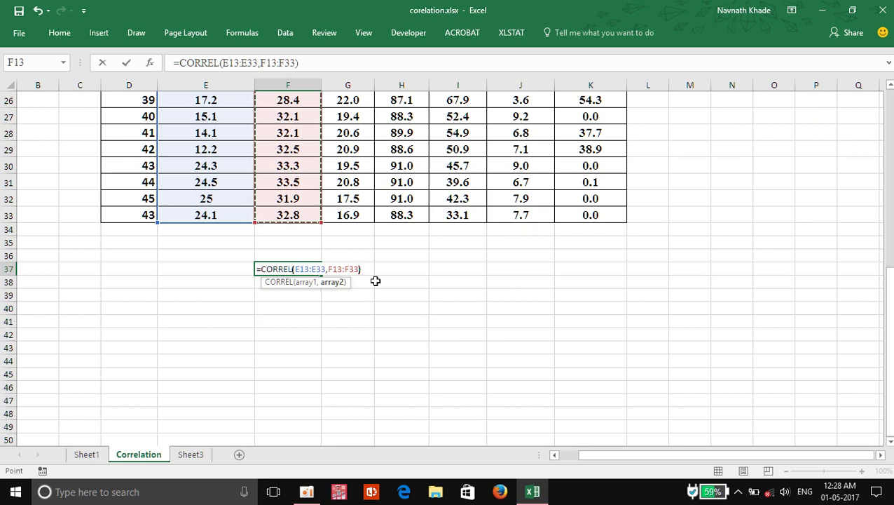
type(")")
key("Return")
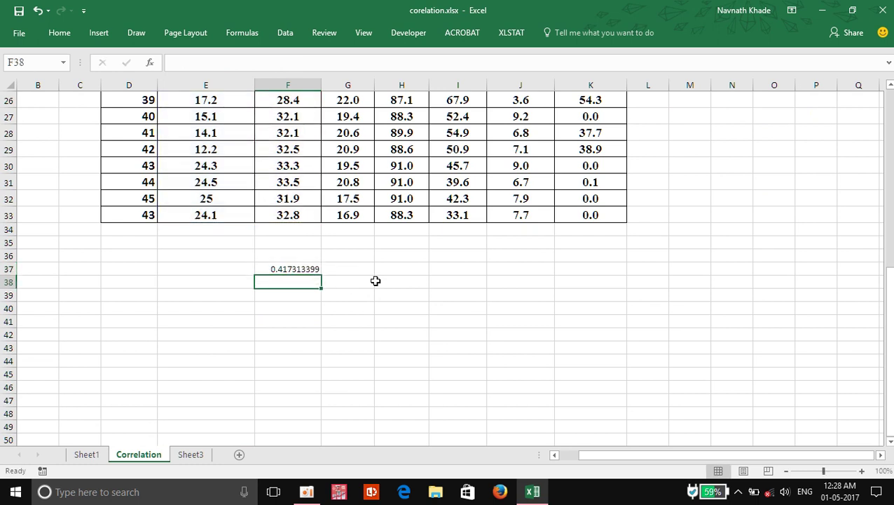
Examine the aphid and MAX TEMP correlation coefficient in cell F37 alongside the data table.
left_click(466, 298)
left_click(301, 270)
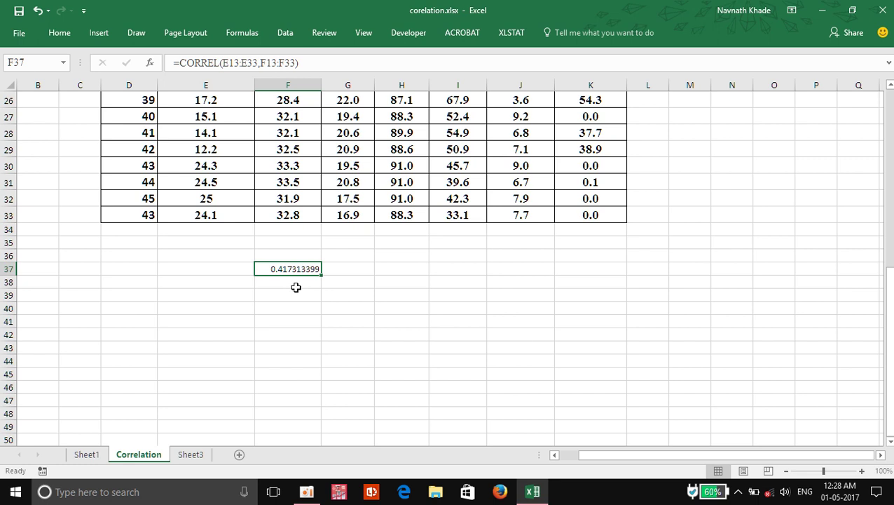
left_click(354, 308)
left_click(312, 272)
scroll(313, 292, "up", 5)
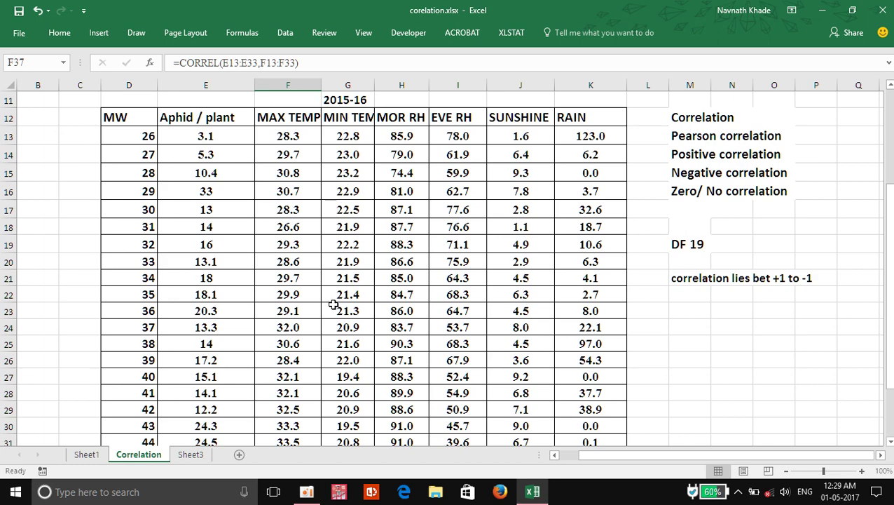
scroll(333, 304, "down", 5)
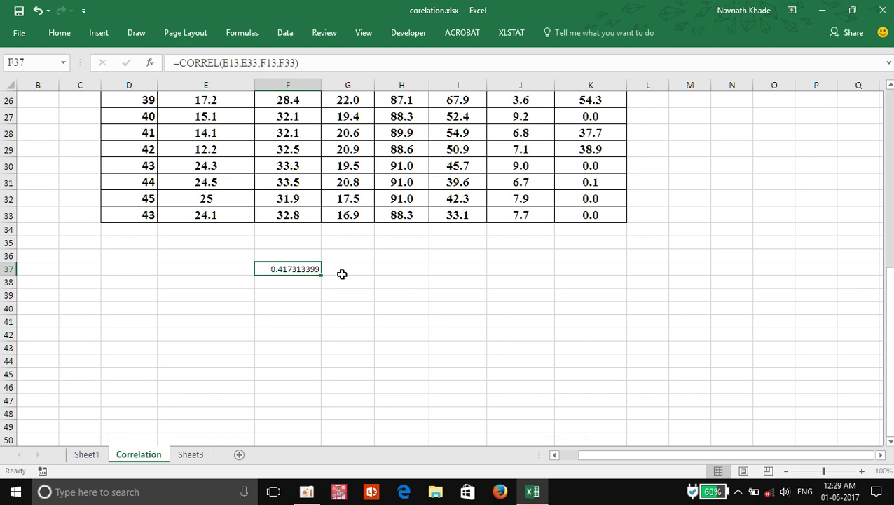
Calculate the correlation between aphid counts and MIN TEMP in cell G37 with =CORREL(E13:E33,G13:G33).
left_click(342, 271)
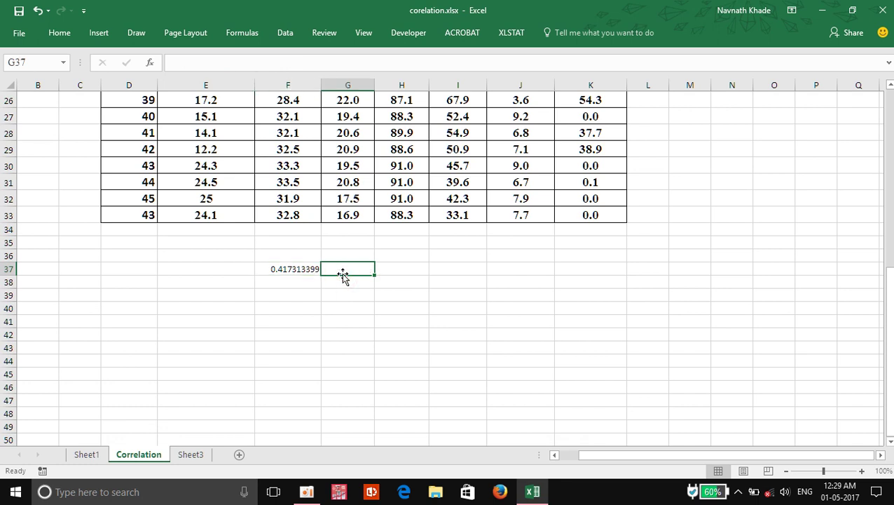
type("=")
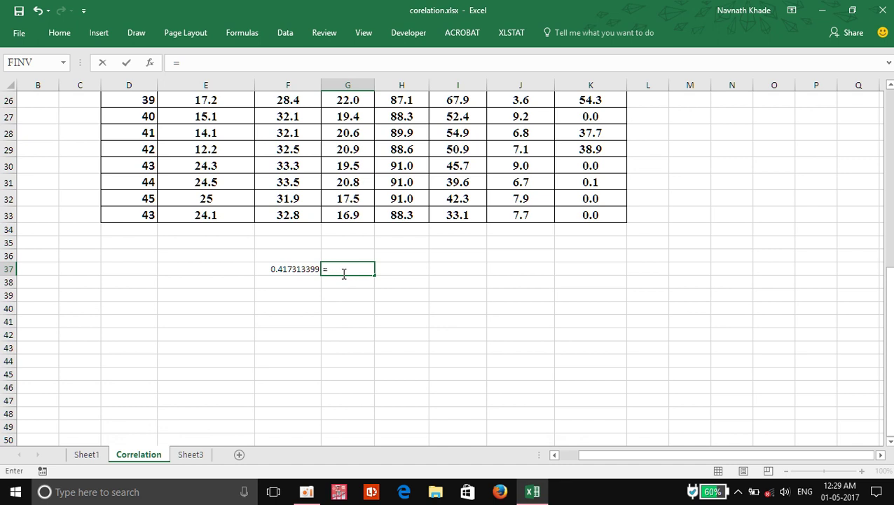
type("corr")
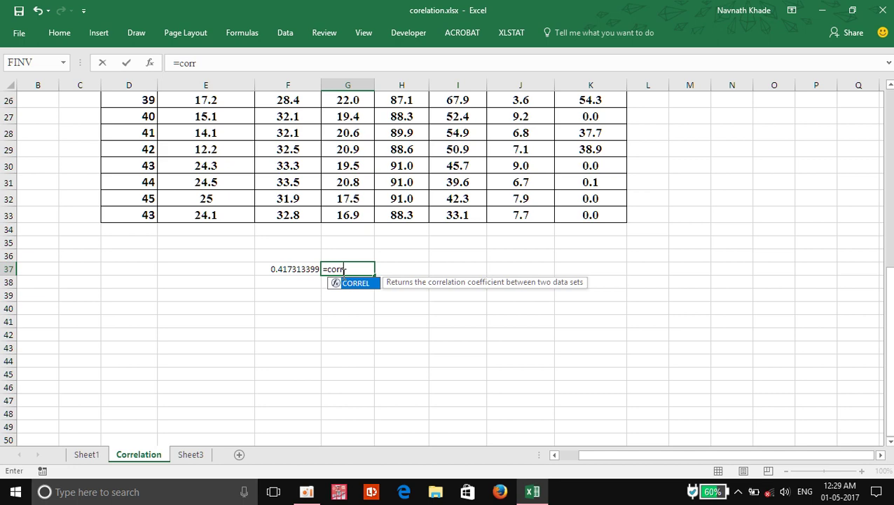
double_click(356, 283)
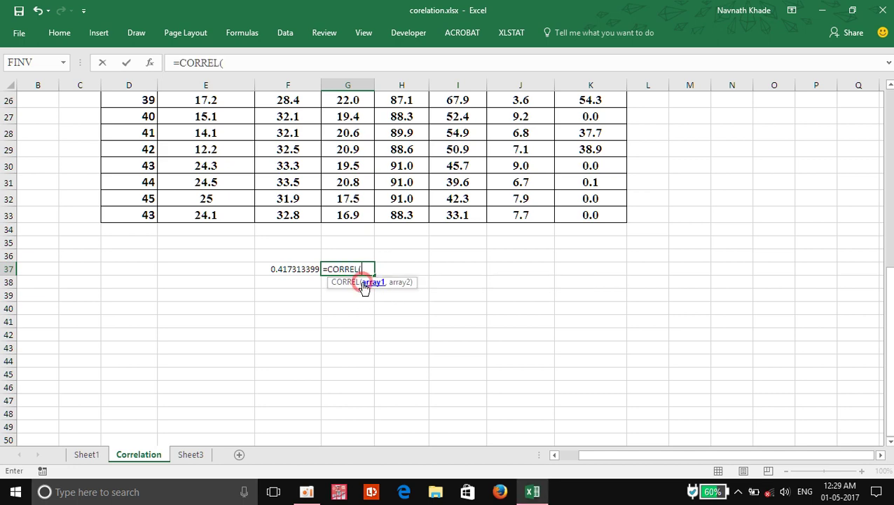
scroll(375, 315, "up", 5)
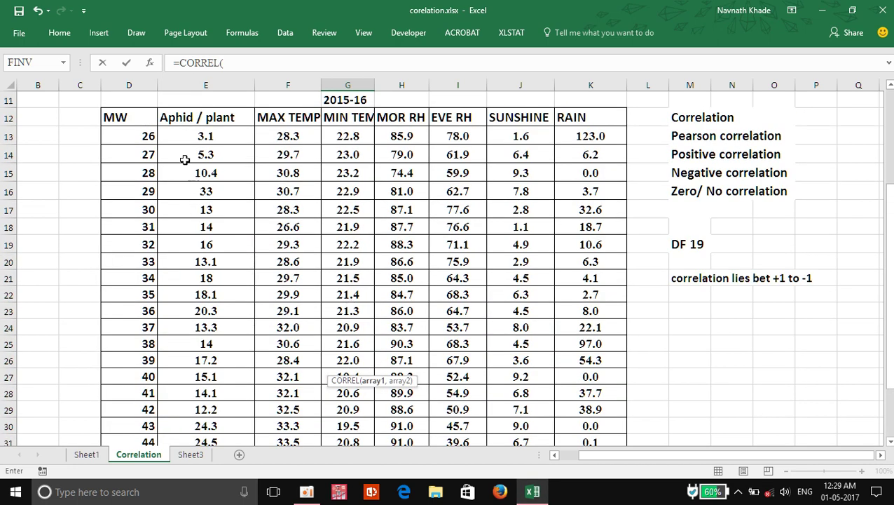
left_click_drag(193, 136, 214, 424)
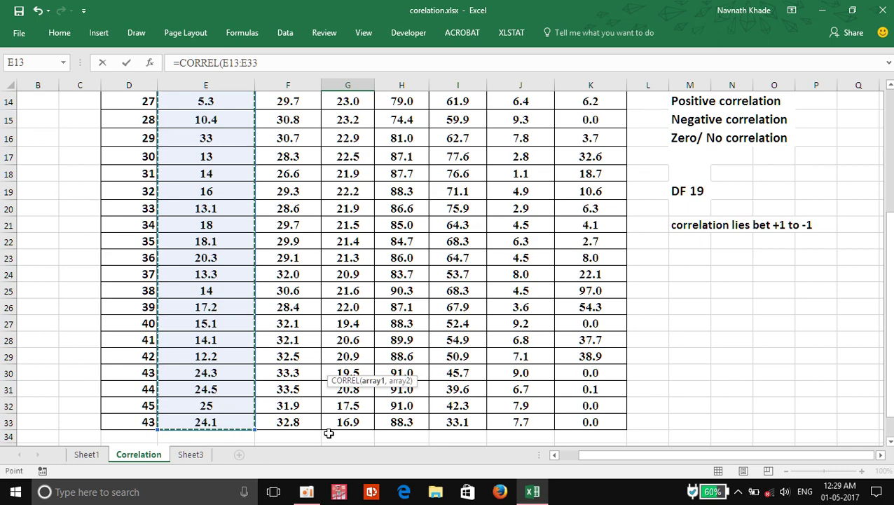
type(",")
scroll(352, 328, "up", 5)
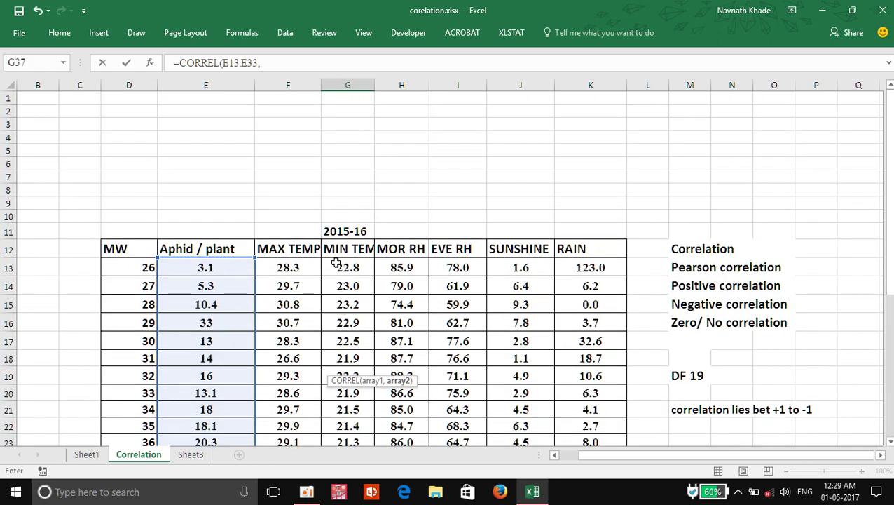
left_click_drag(342, 262, 347, 385)
type(")")
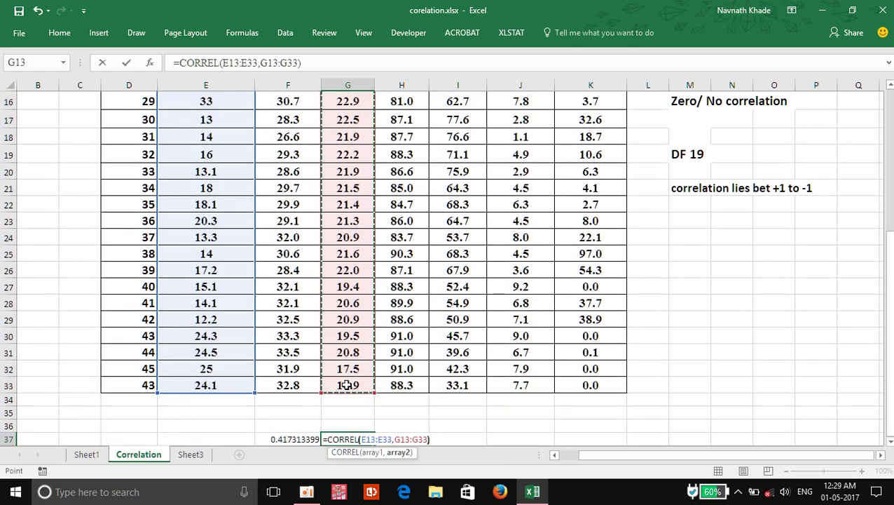
key("Return")
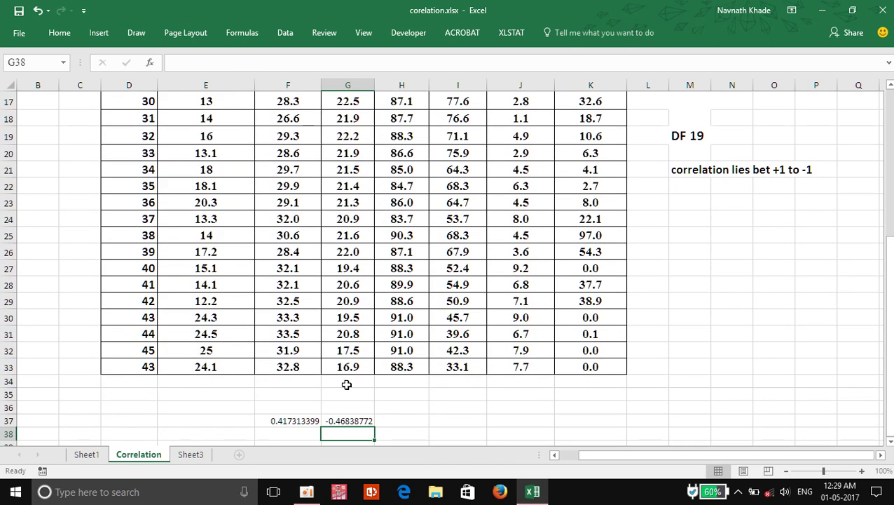
Label the coefficient rows beside the formulas: correl in cell E37 and pearson in cell E36.
left_click(463, 421)
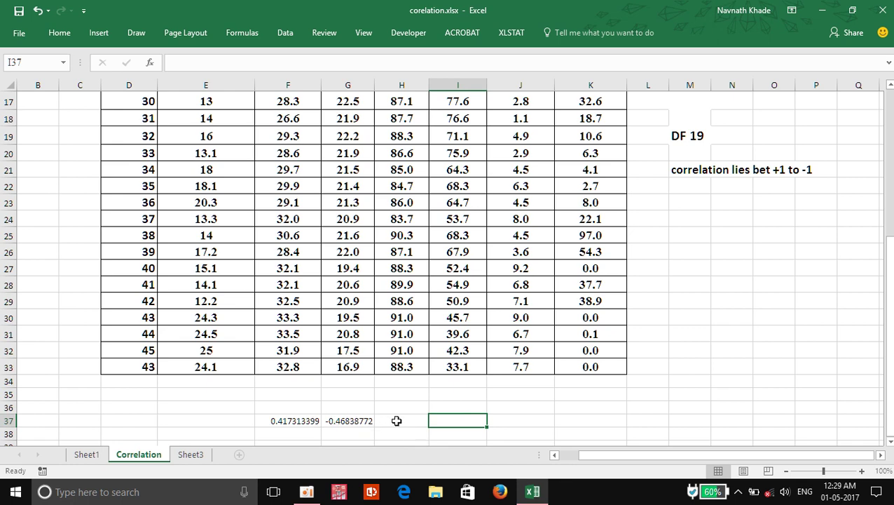
scroll(397, 421, "down", 1)
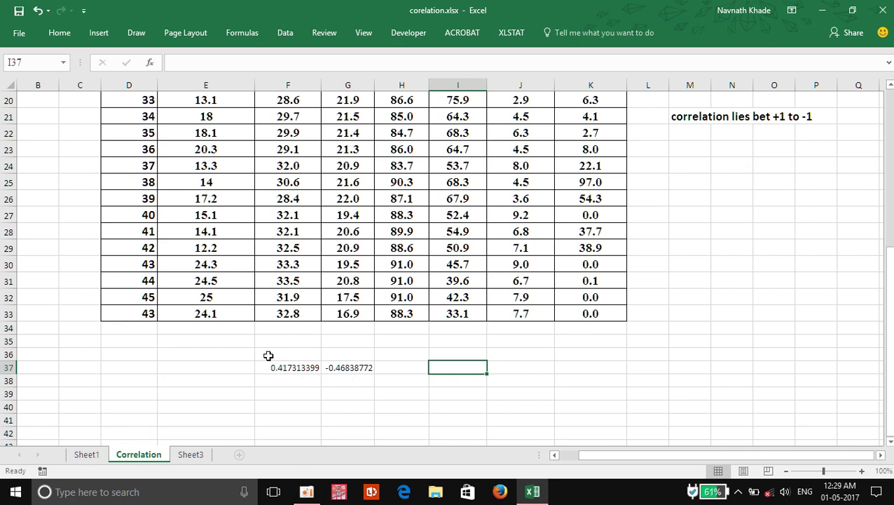
left_click(297, 369)
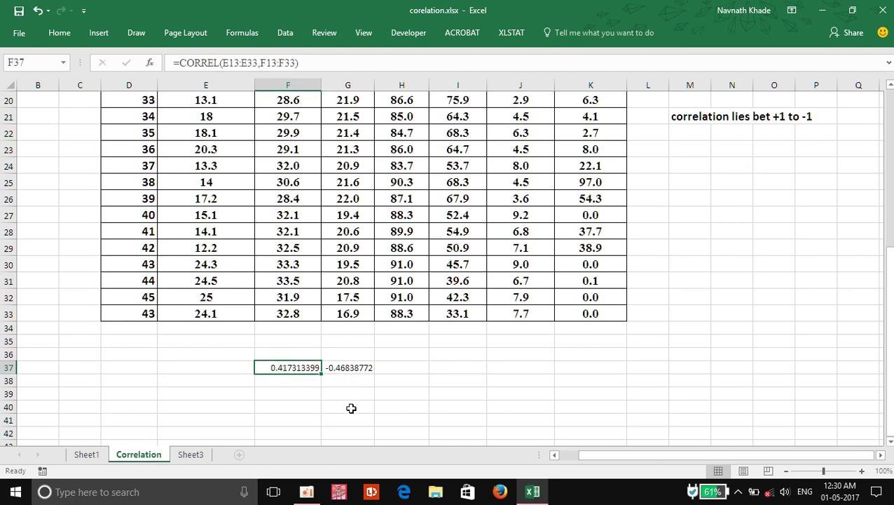
left_click(234, 367)
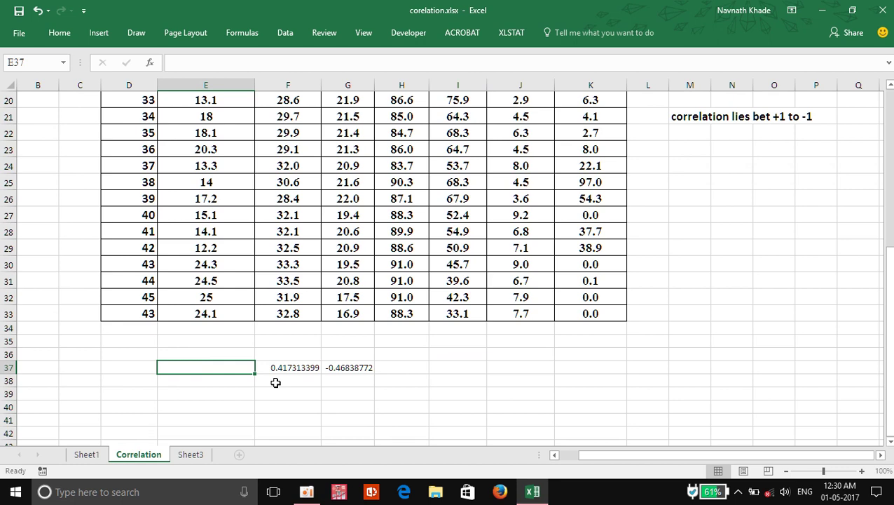
type("corre")
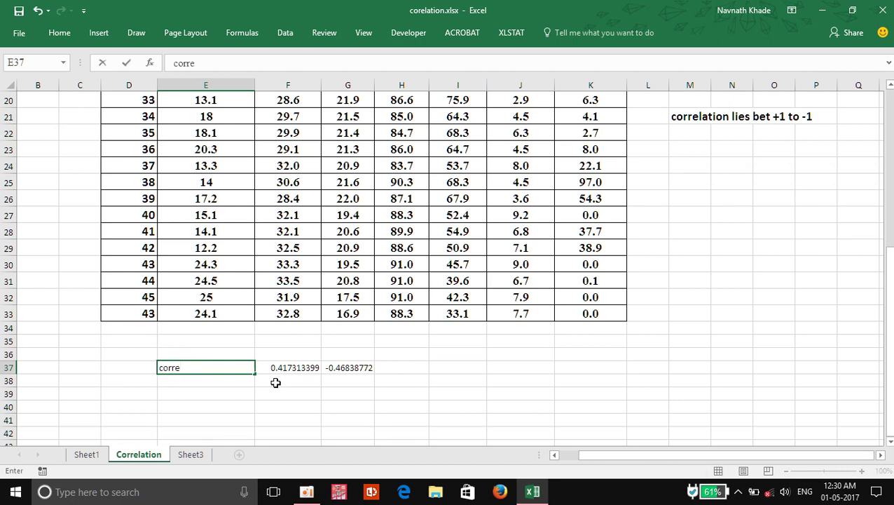
type("l")
left_click(288, 387)
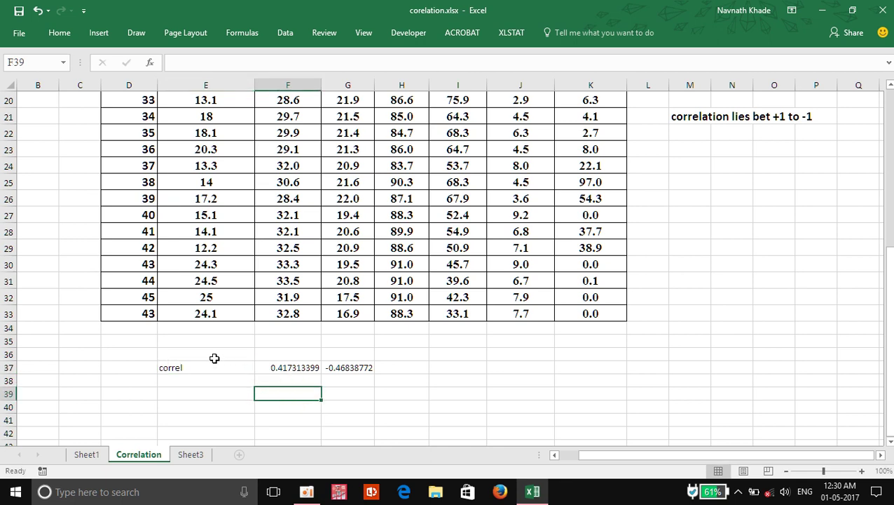
left_click(214, 354)
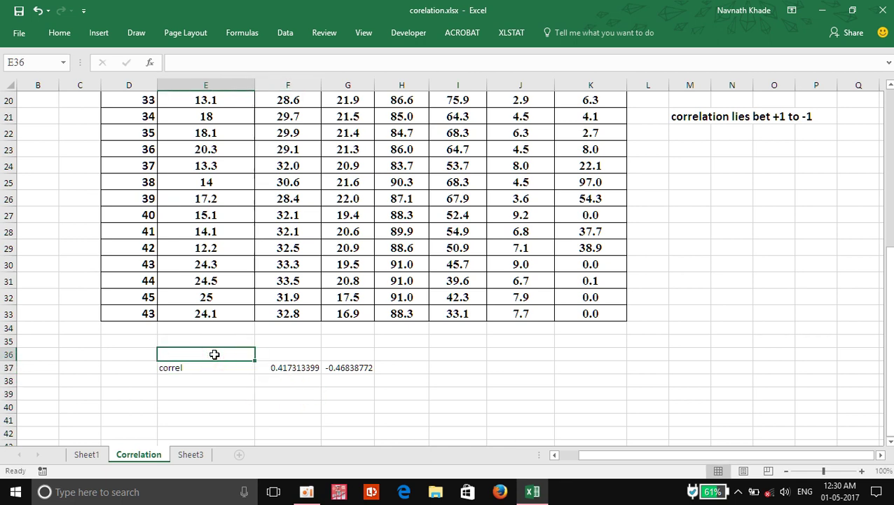
type("pearson")
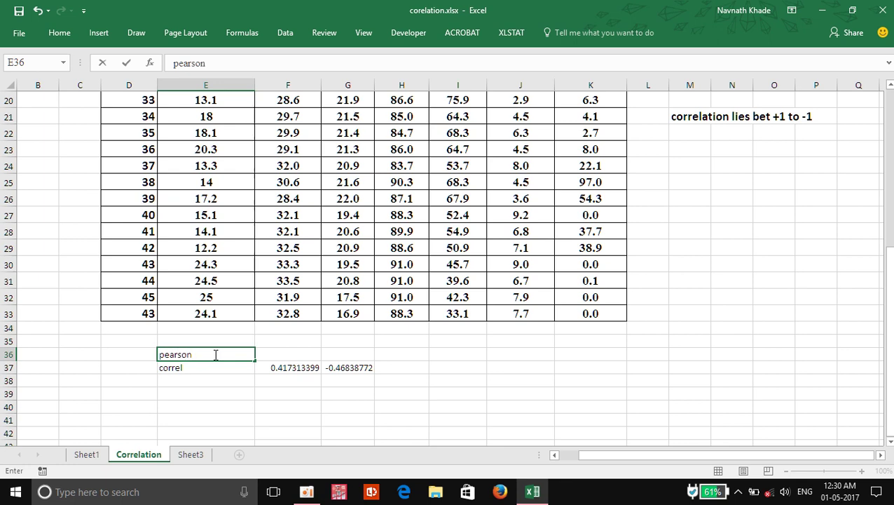
Start a PEARSON formula in cell F36 with the aphid counts E13:E33 as its first array.
left_click(312, 357)
type("=")
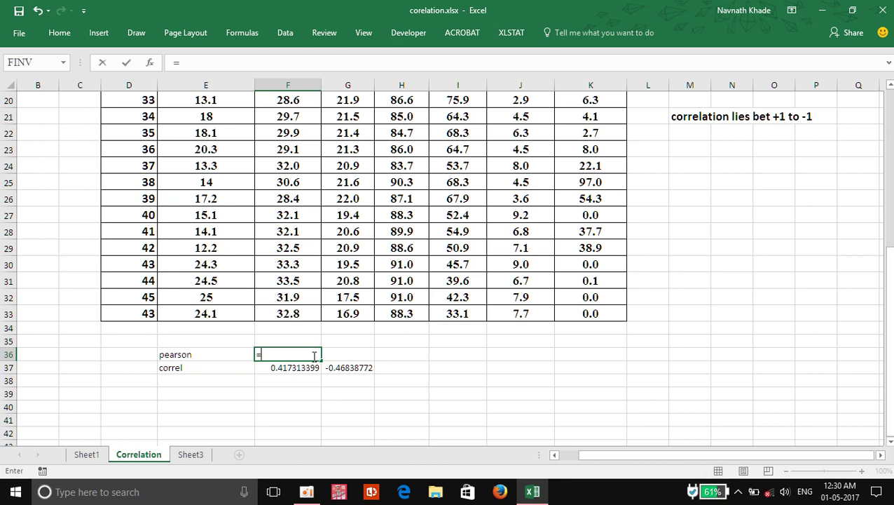
type("pea")
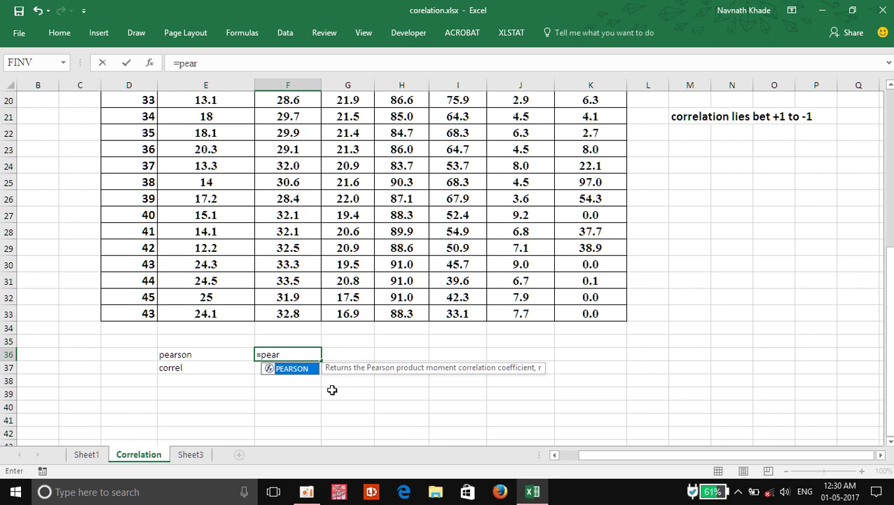
type("r")
double_click(291, 368)
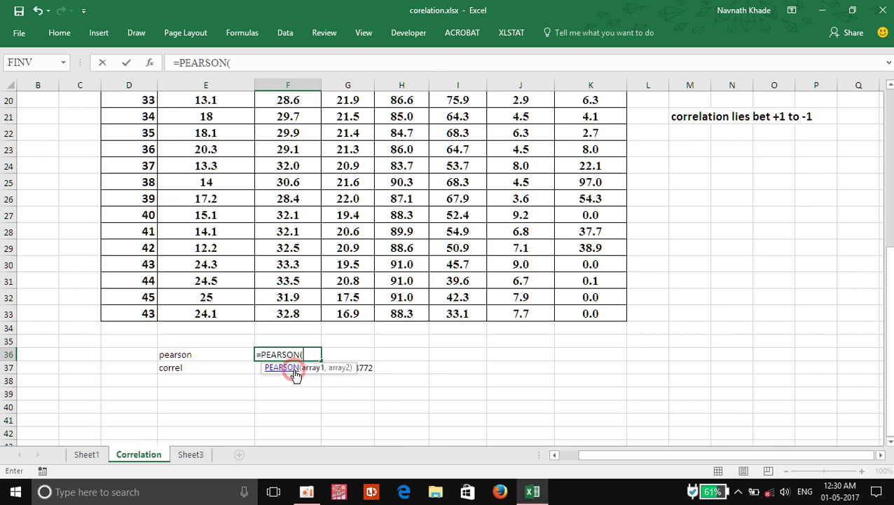
scroll(230, 365, "up", 6)
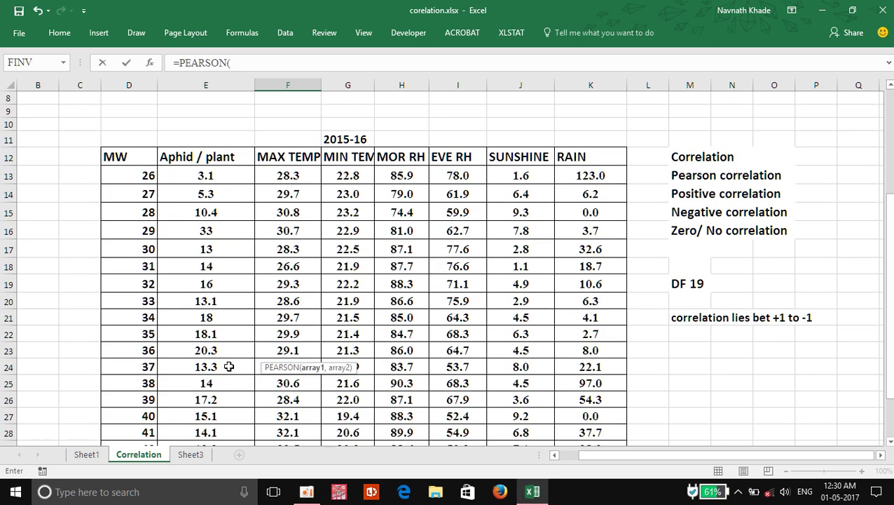
left_click_drag(221, 254, 235, 426)
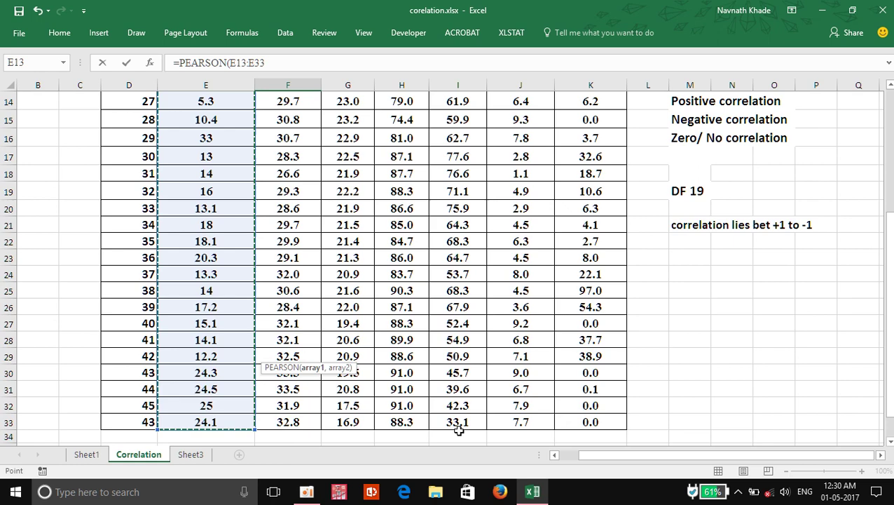
Complete the PEARSON formula in F36 with the MAX TEMP values F13:F33 as the second array.
scroll(295, 414, "down", 2)
type(",")
scroll(278, 410, "up", 5)
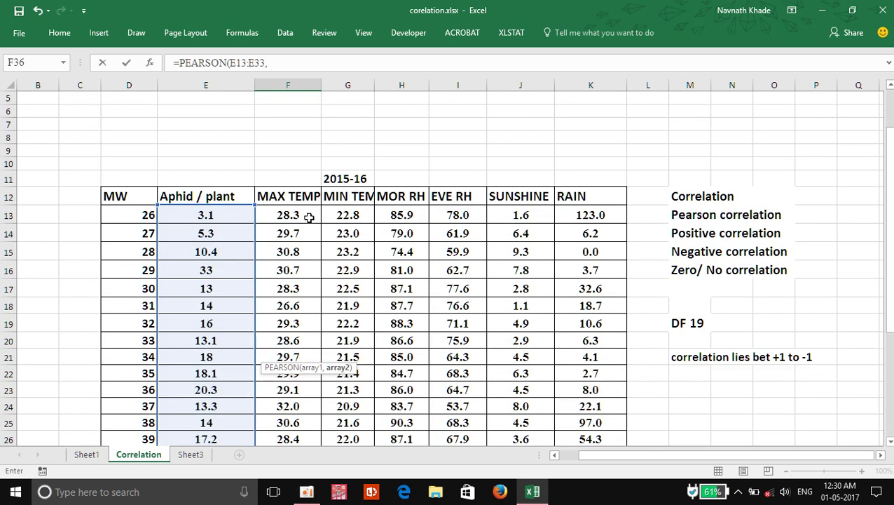
left_click_drag(302, 209, 295, 423)
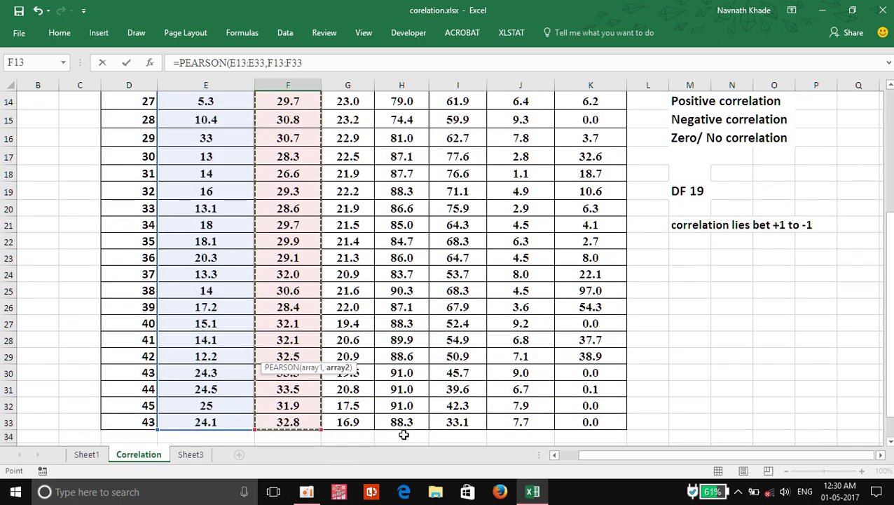
type(")")
key("Return")
left_click(566, 426)
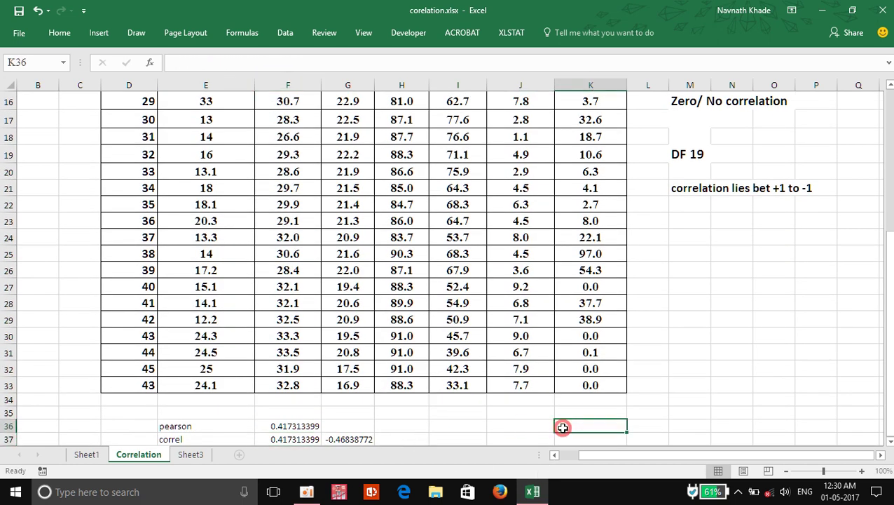
scroll(467, 384, "down", 2)
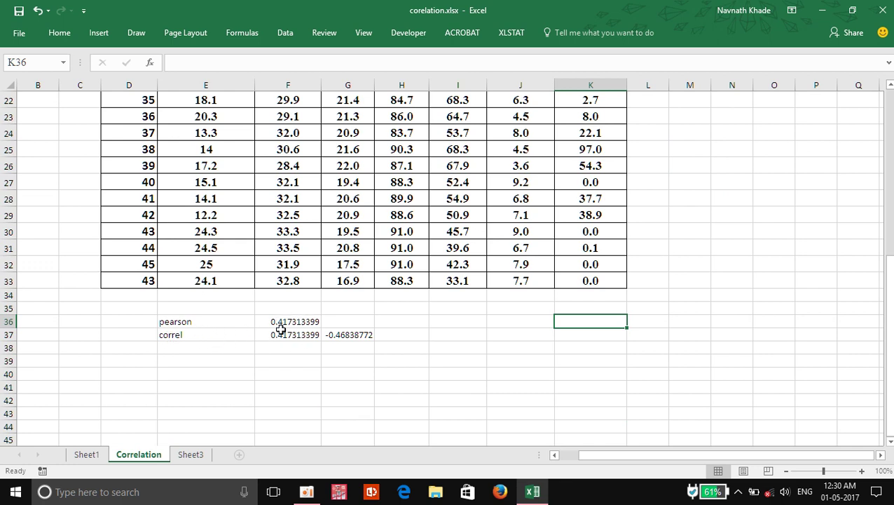
Try filling the PEARSON formula from F36 into G36, and clear the copied cell.
left_click(348, 319)
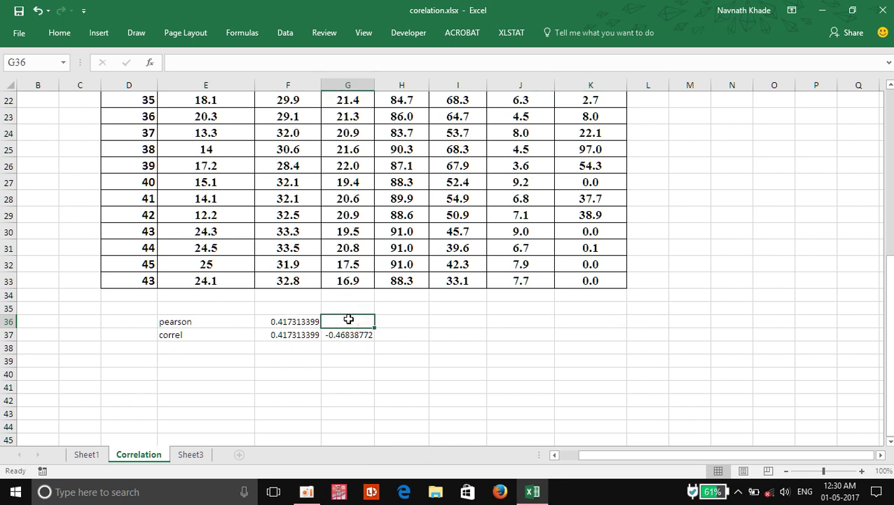
left_click(316, 320)
left_click_drag(321, 326, 366, 323)
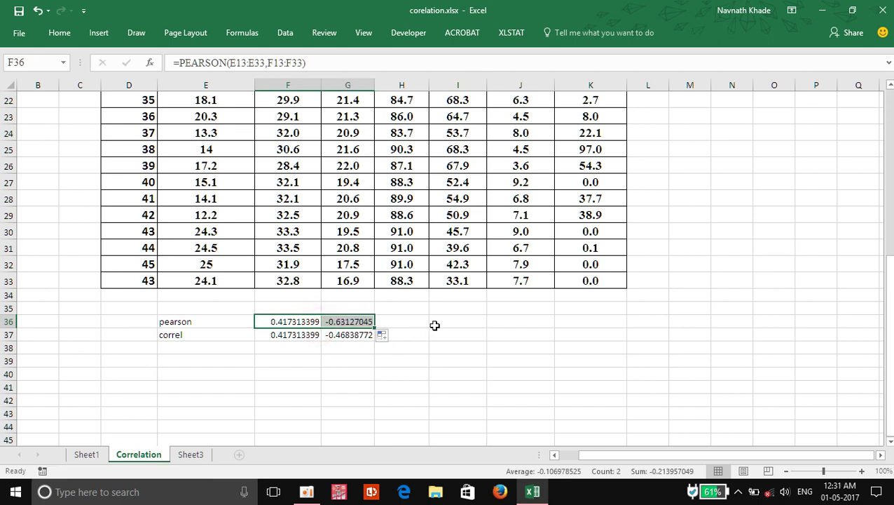
left_click(474, 307)
left_click(357, 321)
key("Delete")
left_click(458, 335)
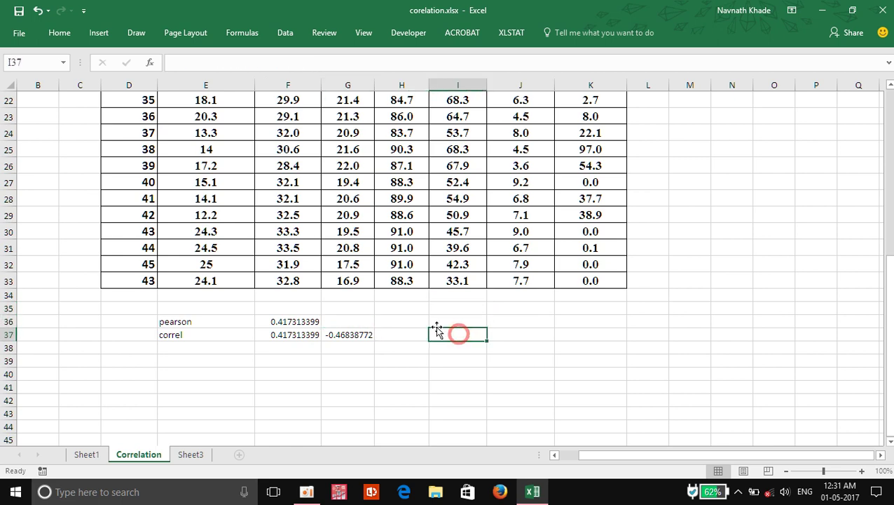
Clear the labels and correlation formulas in cells E36:G37 below the data table.
left_click(338, 320)
scroll(371, 345, "up", 4)
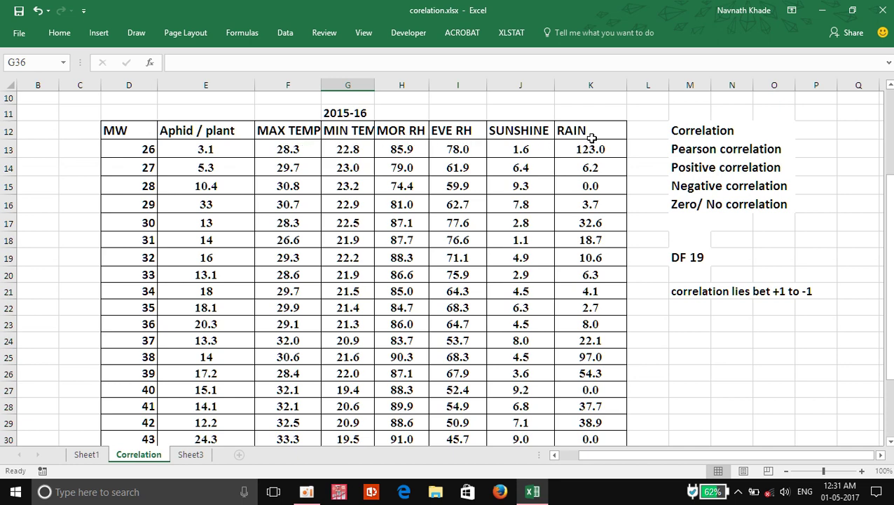
scroll(524, 284, "down", 4)
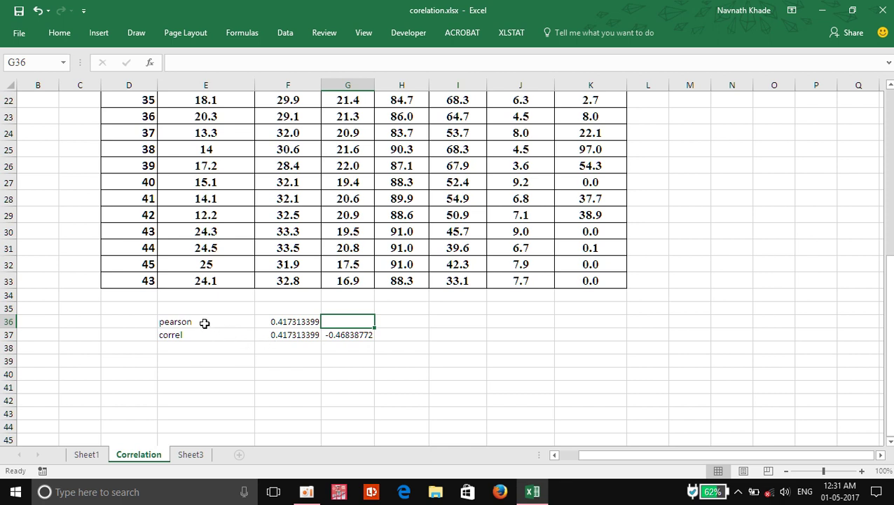
left_click_drag(204, 322, 364, 341)
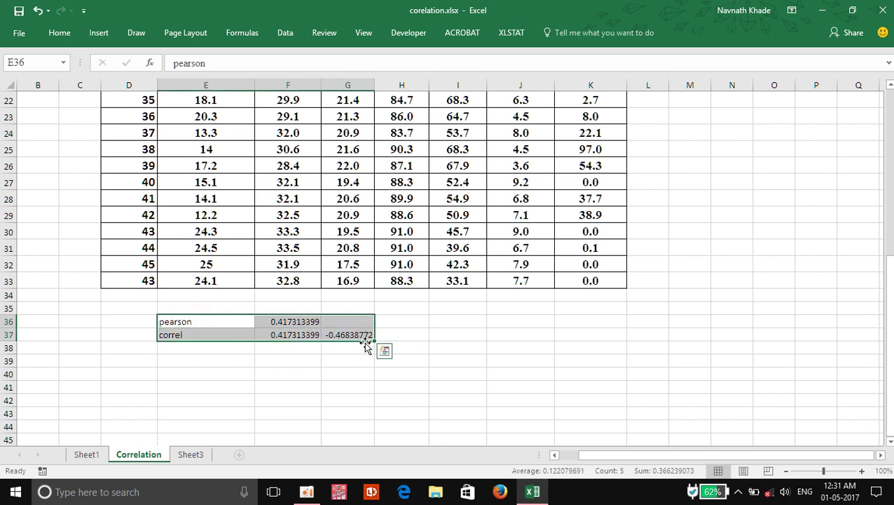
key("Delete")
left_click(493, 359)
Locate the Data Analysis tool among the data commands.
scroll(357, 387, "up", 4)
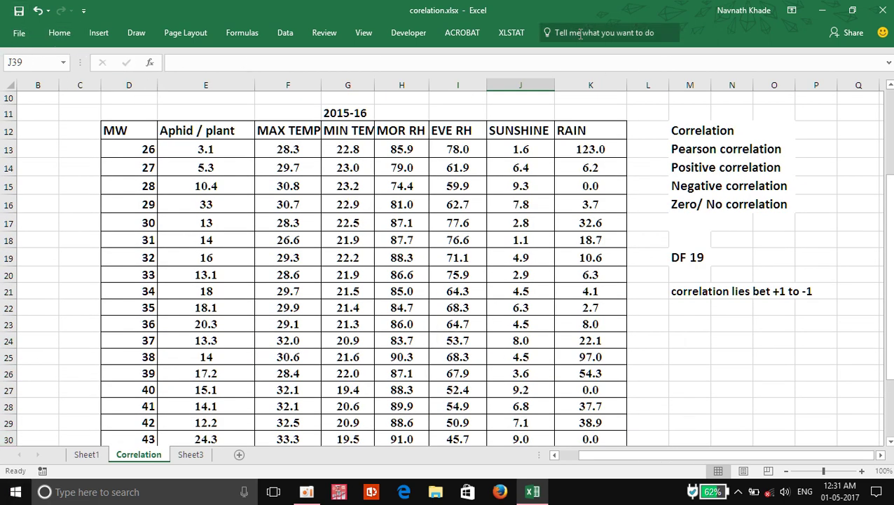
double_click(59, 33)
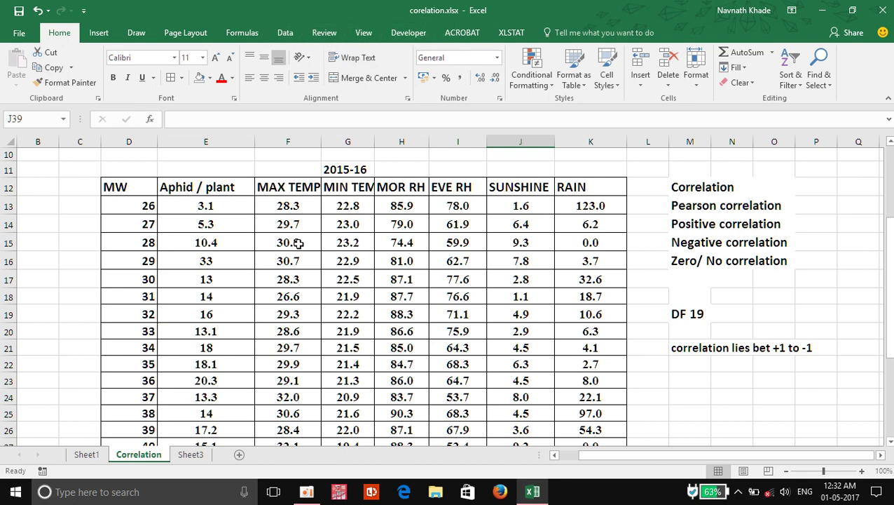
left_click(289, 33)
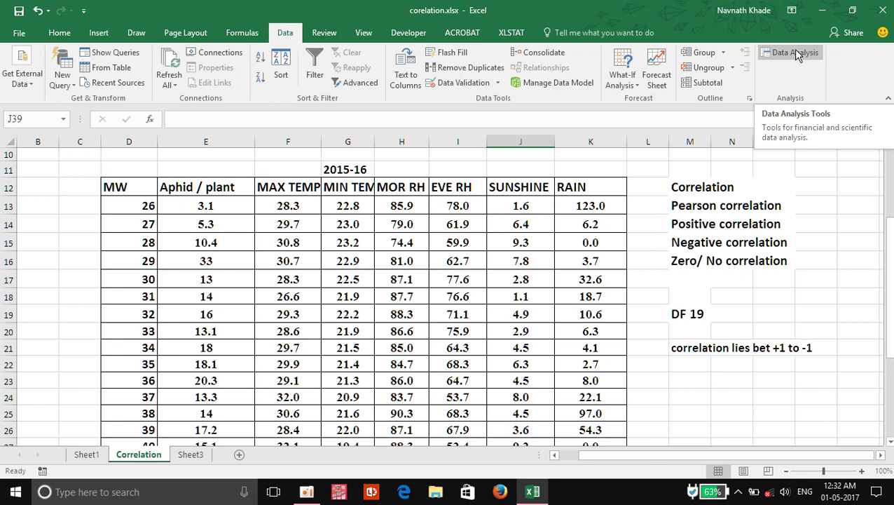
left_click(777, 56)
Enable the Analysis ToolPak through the Excel Add-ins manager in the Excel options.
left_click(19, 36)
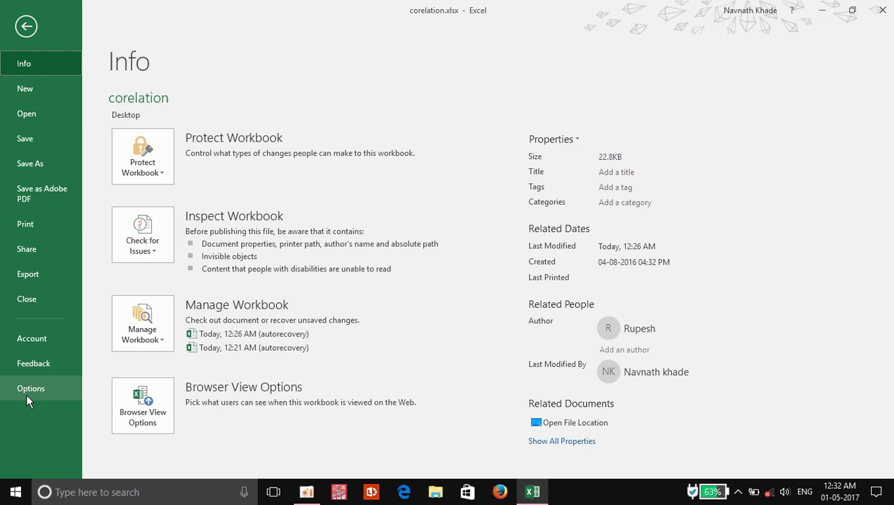
left_click(28, 388)
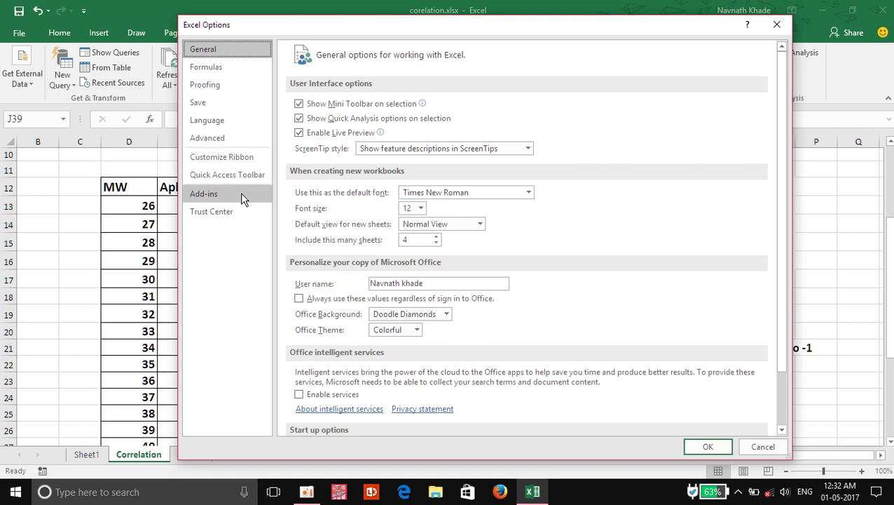
left_click(204, 194)
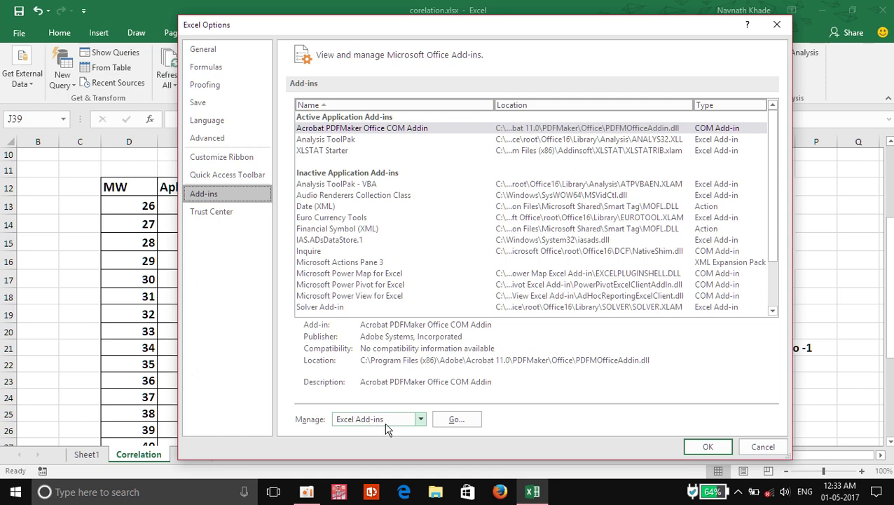
left_click(456, 419)
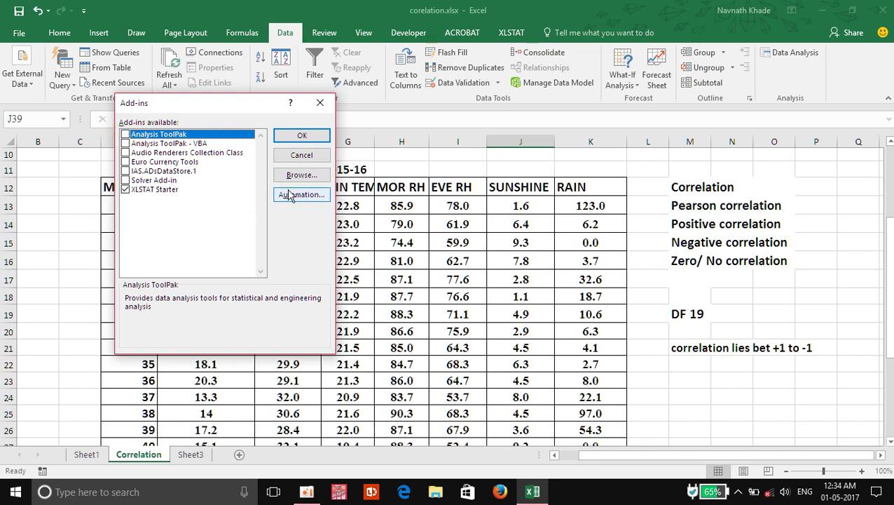
left_click(126, 135)
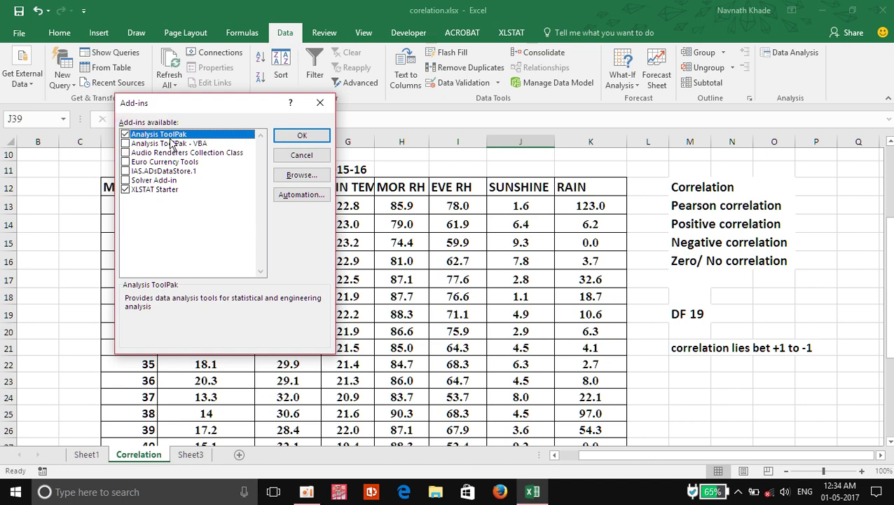
left_click(318, 136)
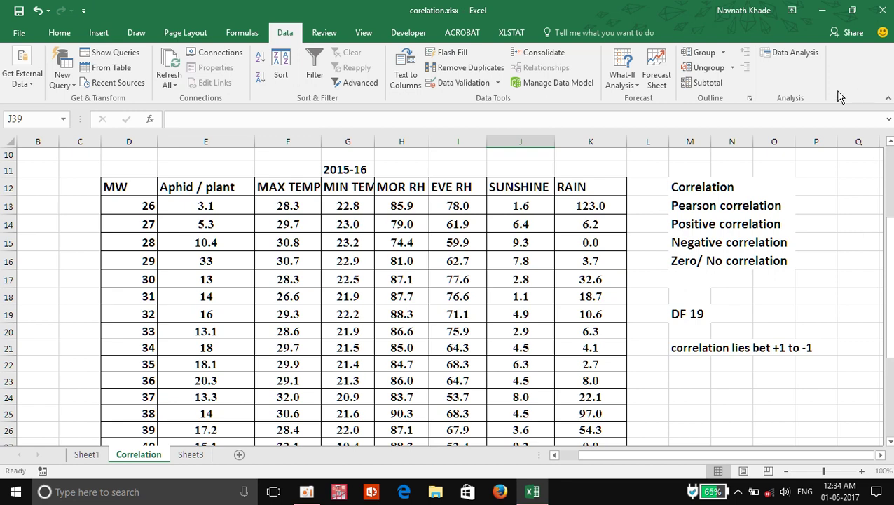
Look through the available Data Analysis tools and start the Correlation tool.
left_click(795, 58)
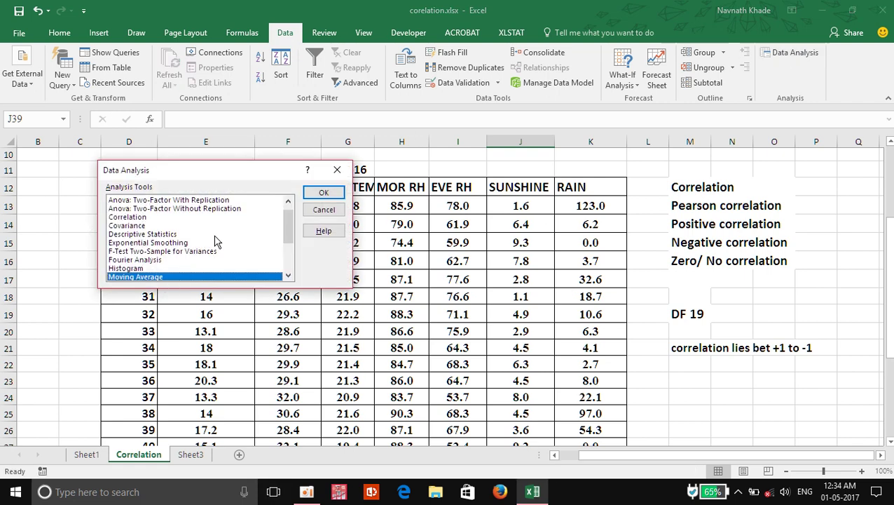
scroll(215, 242, "up", 1)
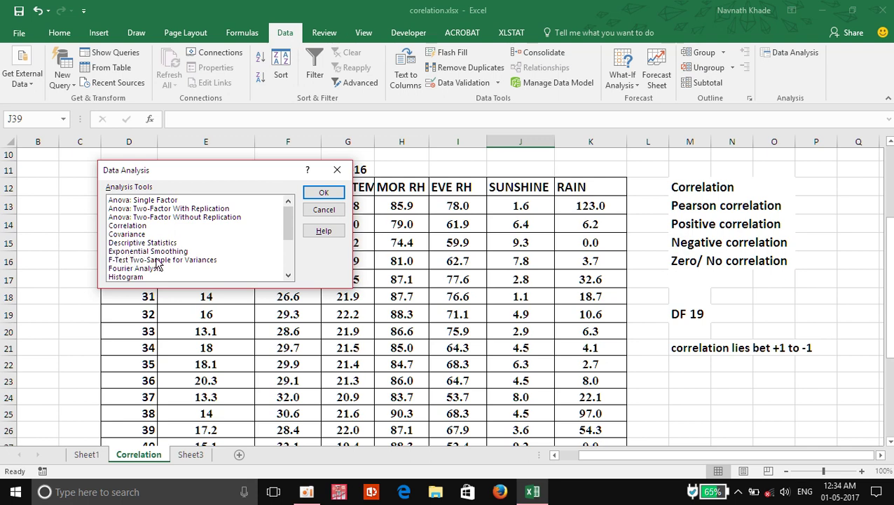
scroll(184, 264, "down", 1)
left_click(178, 260)
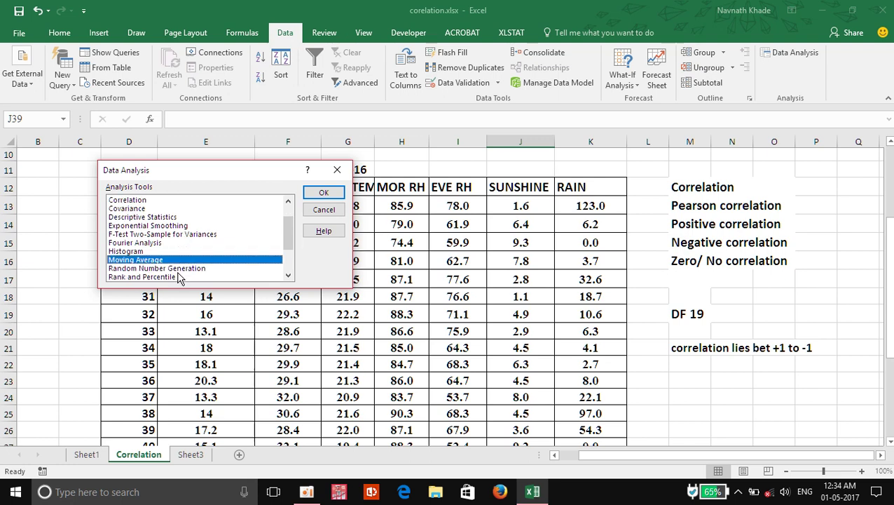
scroll(140, 256, "down", 1)
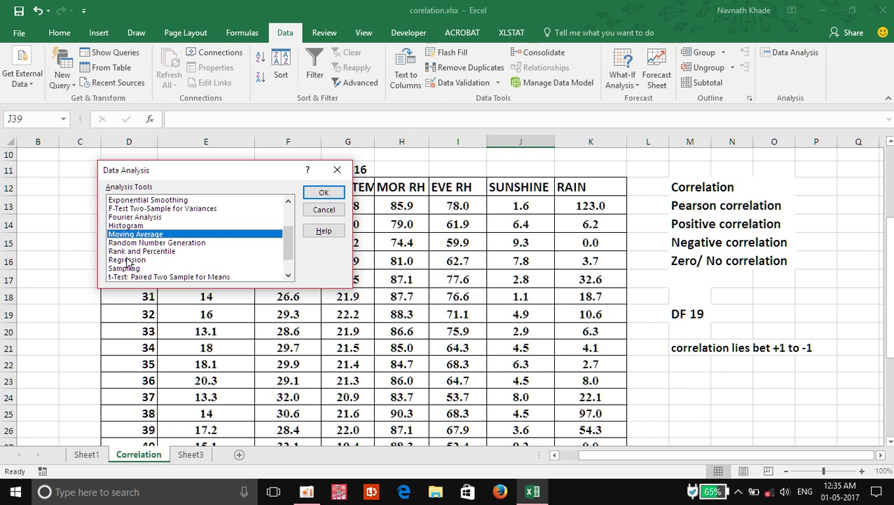
scroll(180, 267, "down", 1)
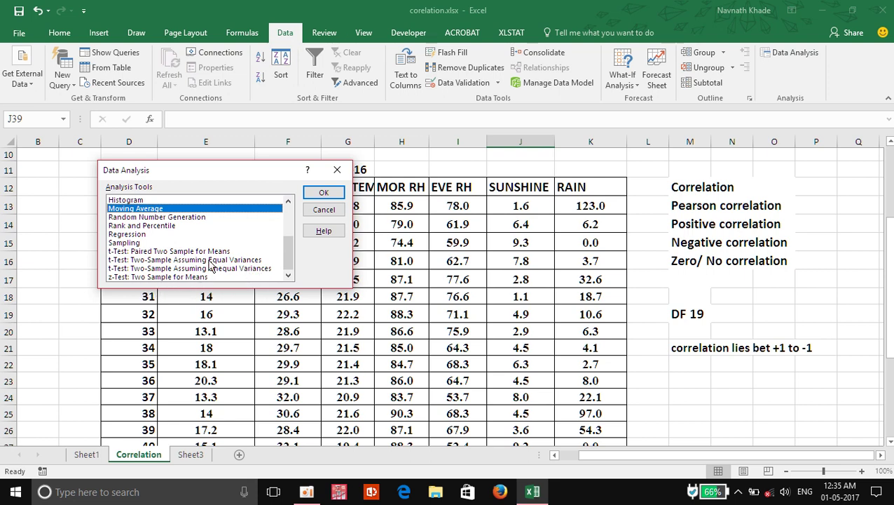
scroll(154, 242, "up", 3)
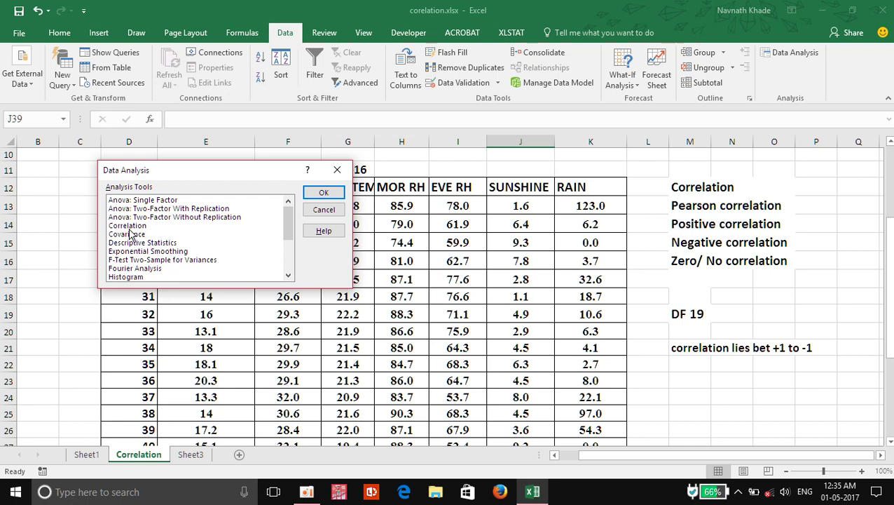
left_click(129, 226)
left_click(324, 193)
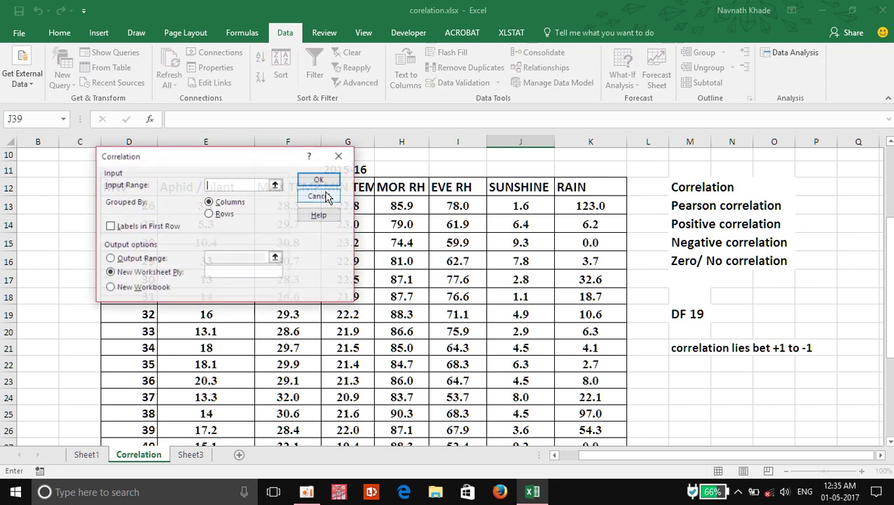
Set the correlation input range to $E$12:$K$33, the aphid and weather columns with headers, and treat the first row as labels.
left_click_drag(211, 157, 669, 204)
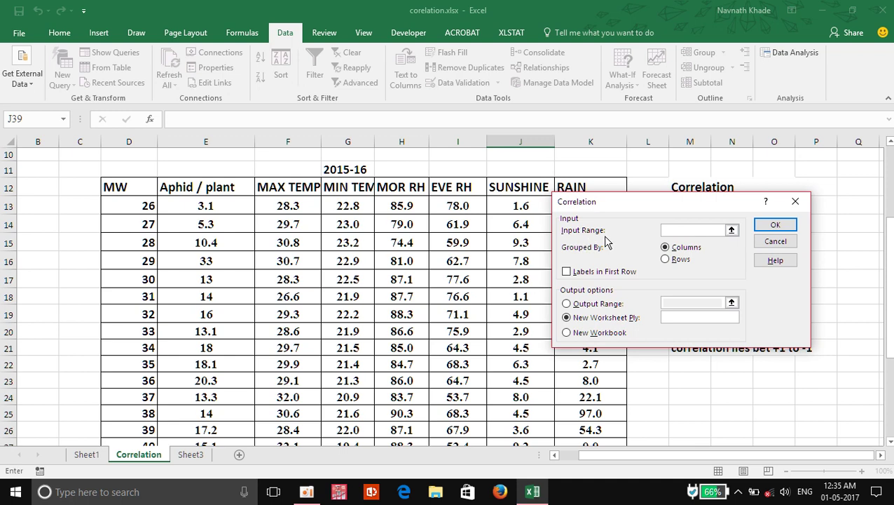
left_click(685, 230)
left_click_drag(675, 203, 705, 191)
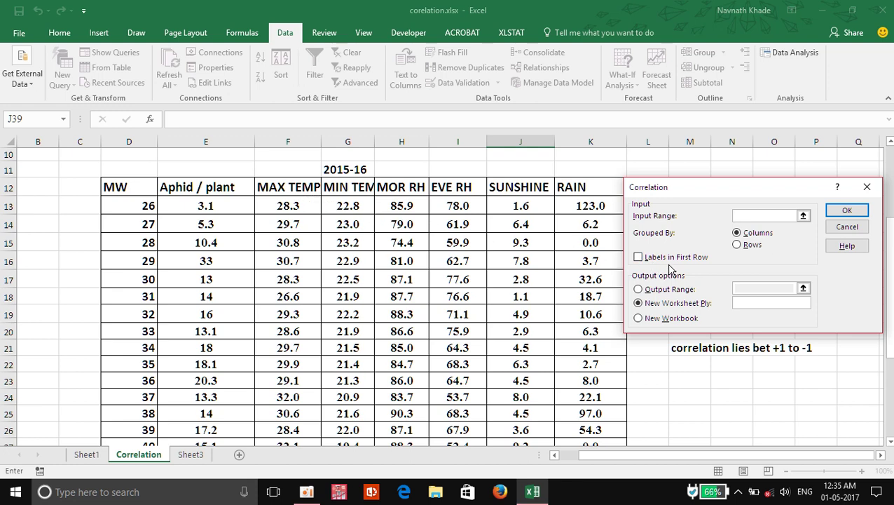
left_click_drag(612, 455, 623, 461)
left_click(624, 463)
left_click_drag(169, 188, 602, 426)
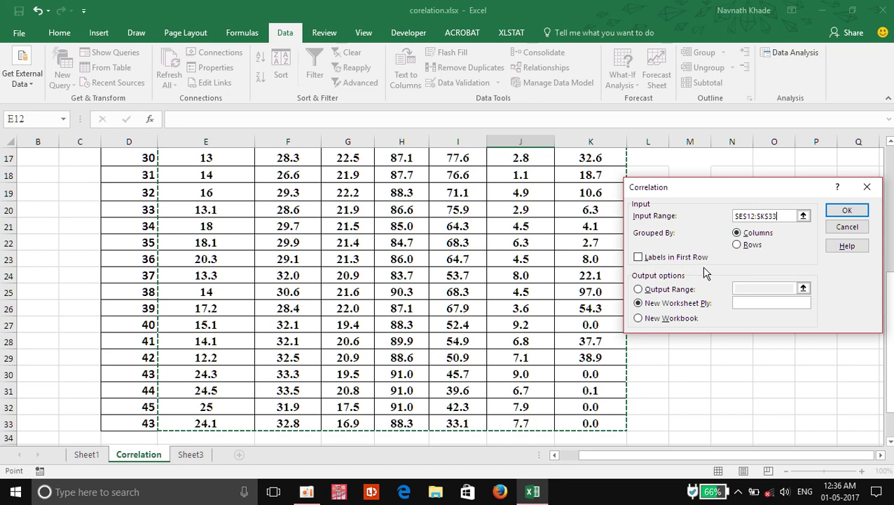
left_click(639, 257)
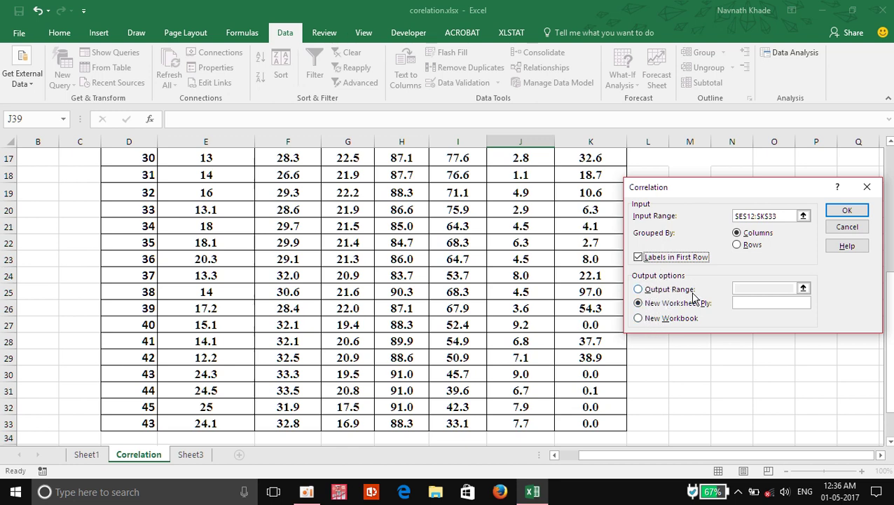
Set the output range to $G$37 below the data table and run the correlation.
left_click(638, 290)
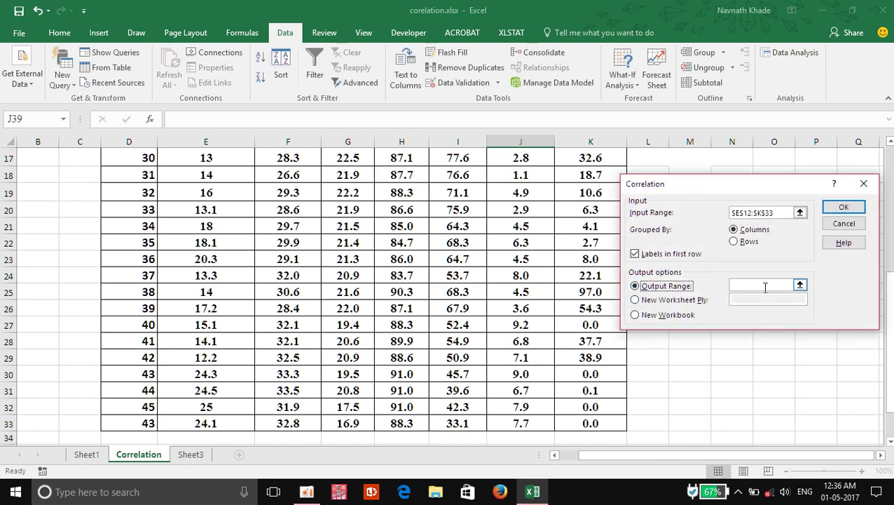
left_click(763, 286)
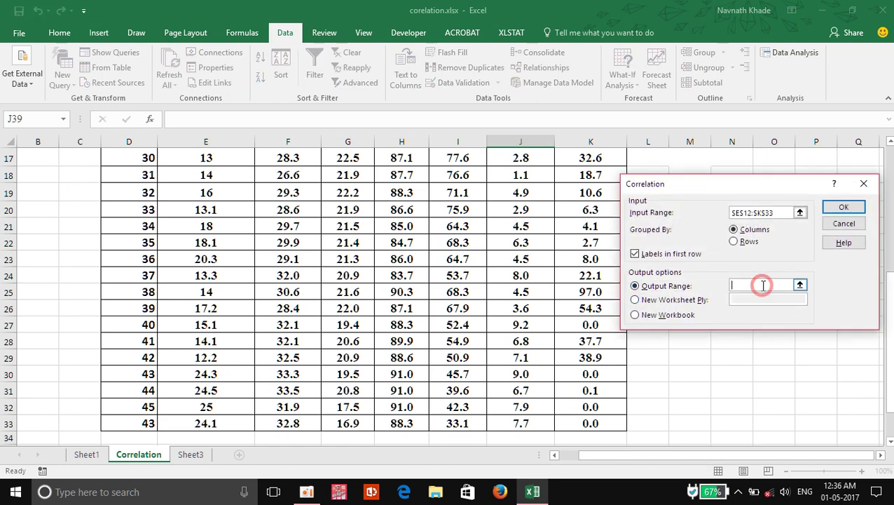
scroll(659, 333, "down", 3)
left_click(339, 323)
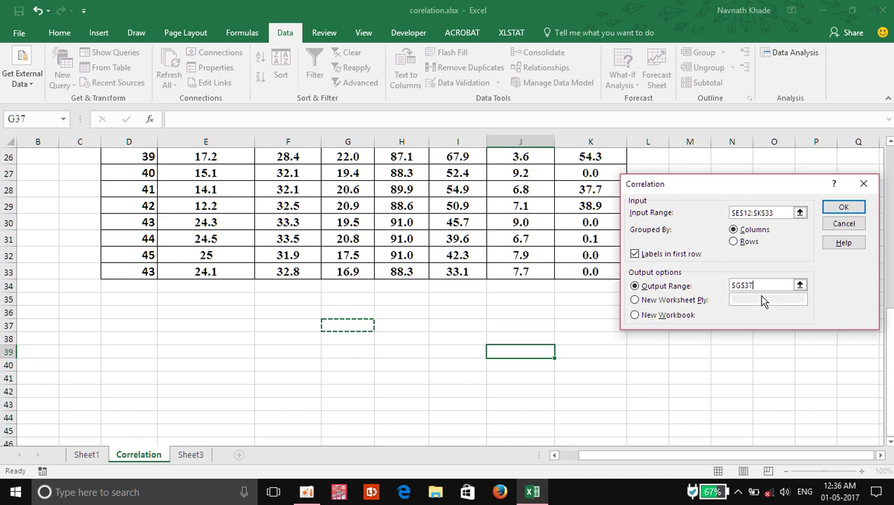
left_click(845, 209)
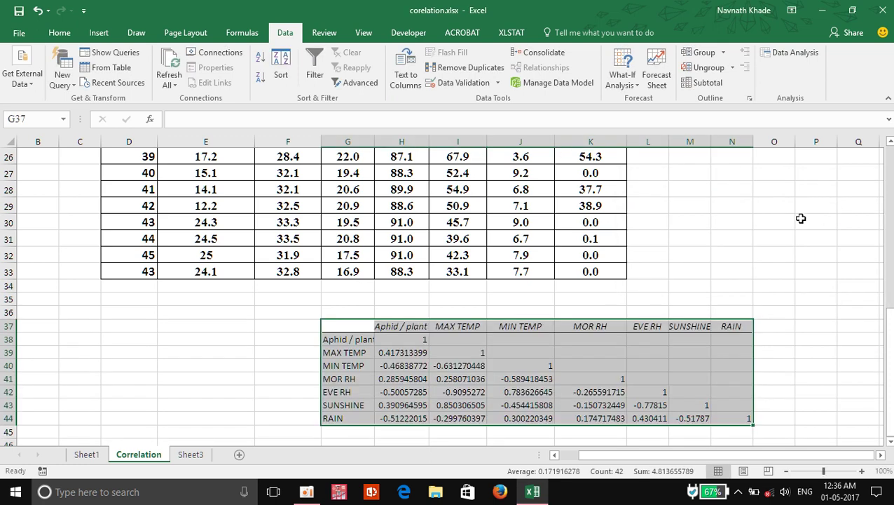
left_click(776, 253)
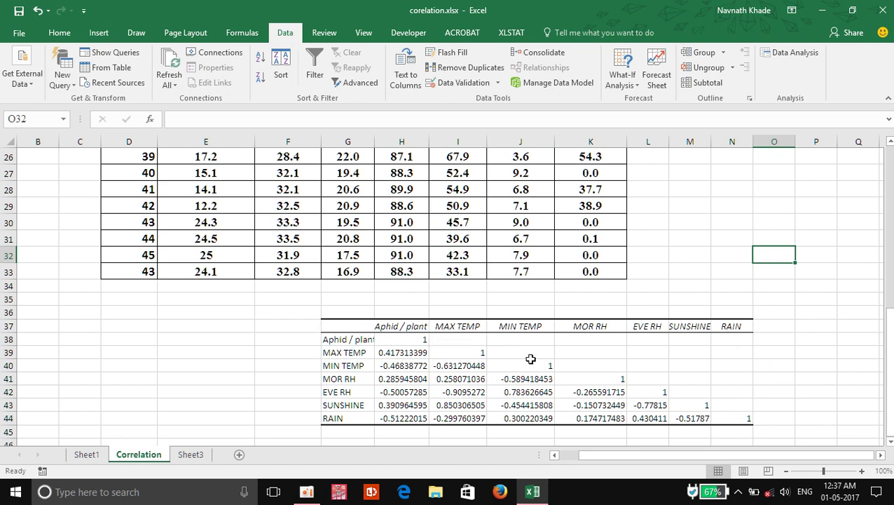
Enter the title "Correlation matrix" in cell I36 above the output table.
left_click(467, 309)
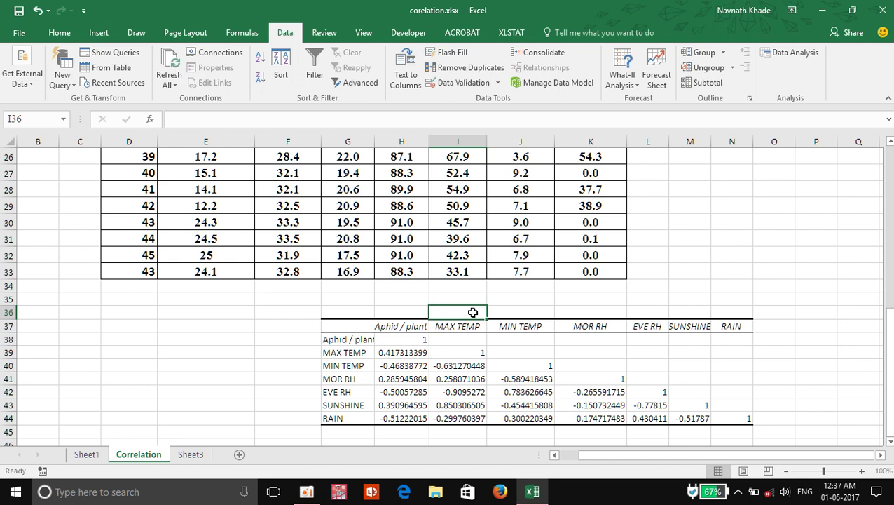
type("Cor")
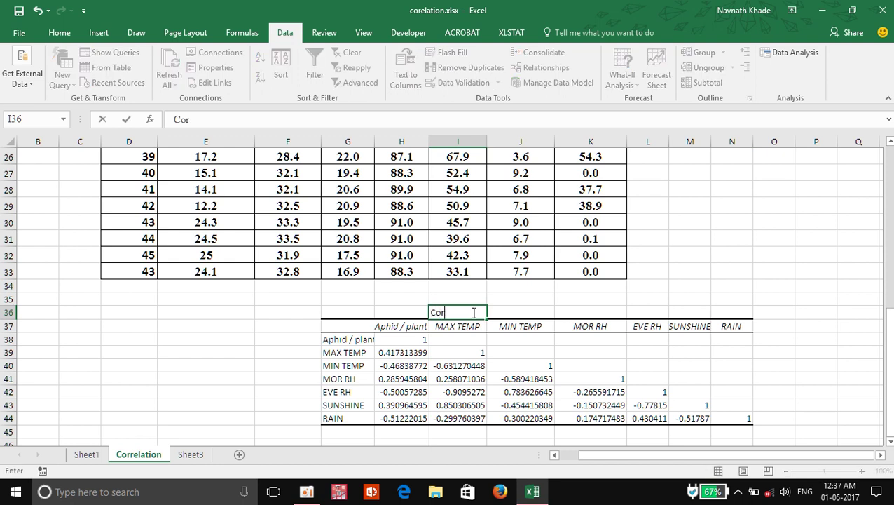
type("relation matrix")
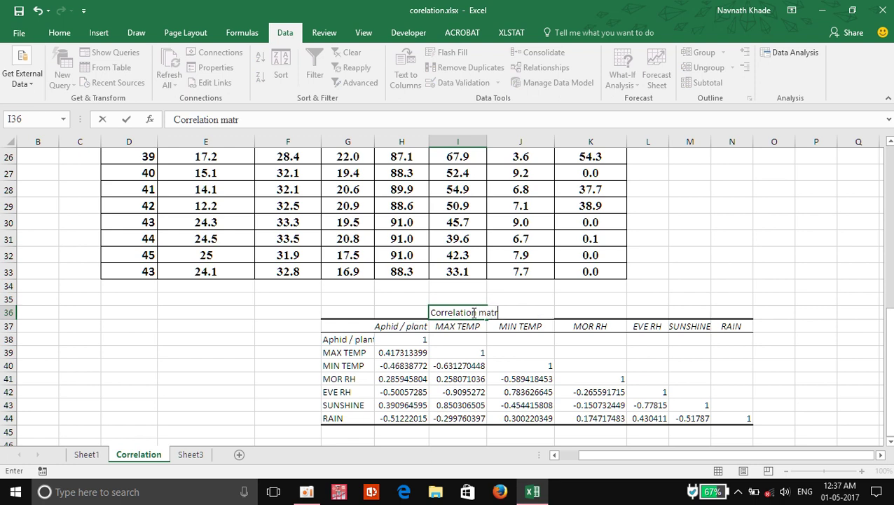
left_click(718, 265)
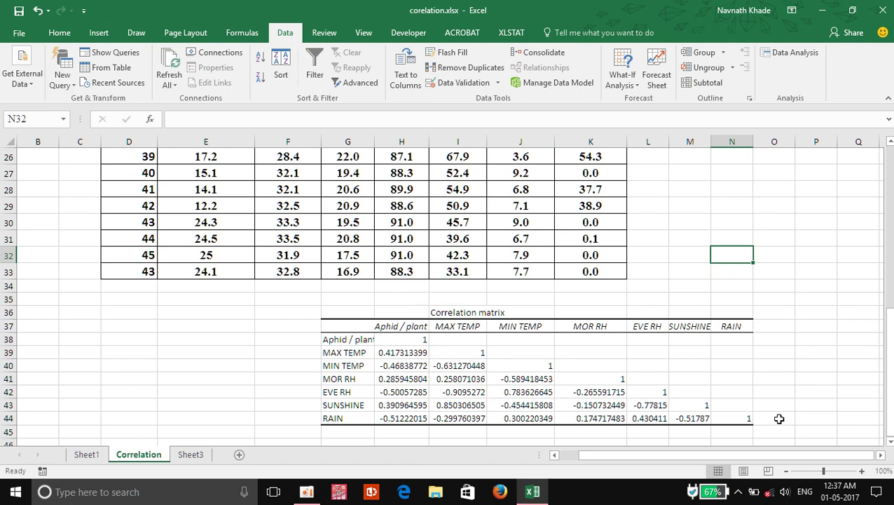
left_click(807, 401)
Colour the text of the row labels and the Aphid / plant column in G37:H44 red.
left_click_drag(353, 326, 407, 417)
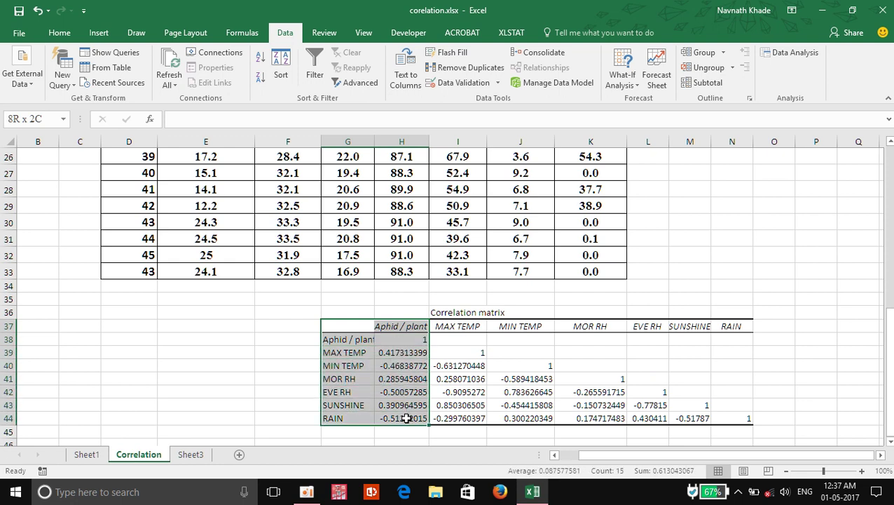
left_click(59, 32)
left_click(222, 77)
left_click(719, 220)
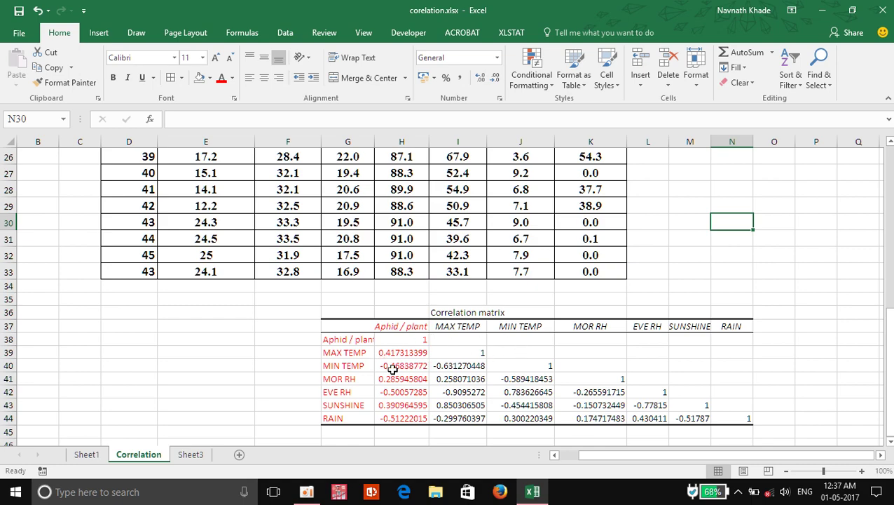
Delete the contents of I37:N44, the correlations between the weather parameters themselves.
scroll(393, 364, "up", 5)
scroll(495, 264, "down", 3)
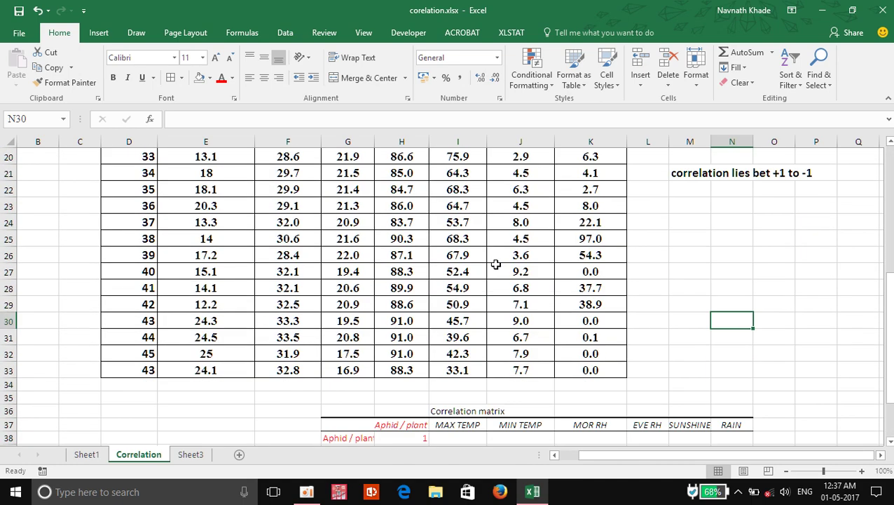
scroll(496, 264, "down", 3)
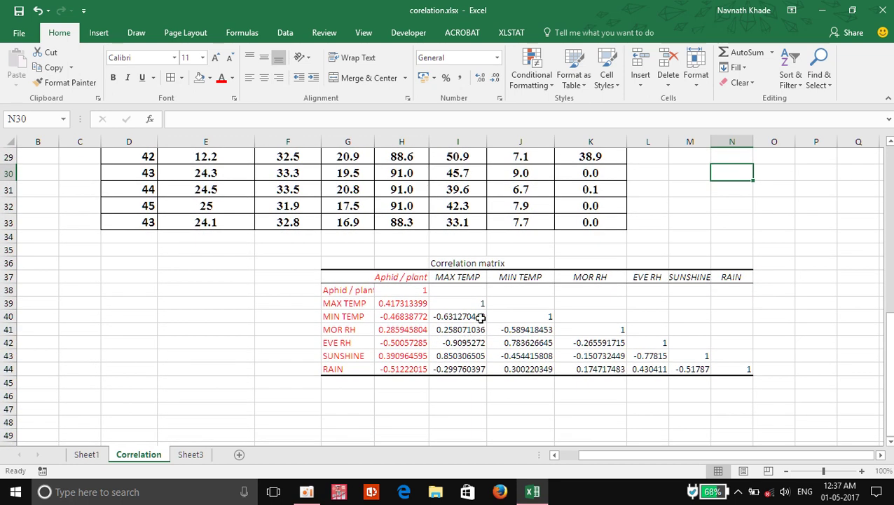
left_click_drag(450, 275, 736, 367)
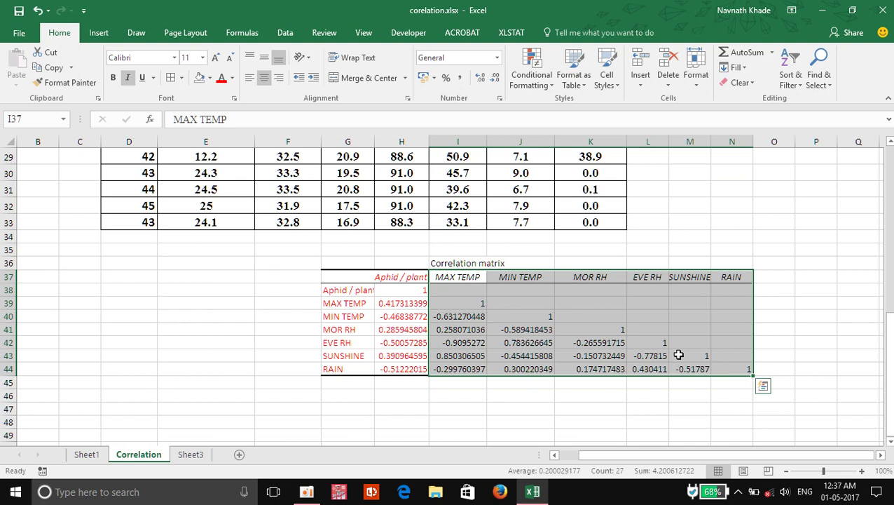
key("Delete")
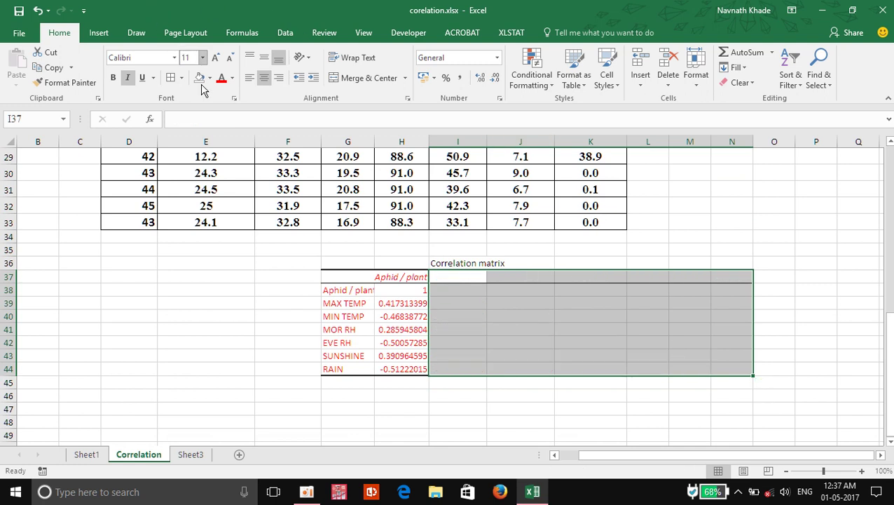
Remove all borders from the emptied cells I37:N44.
left_click(177, 79)
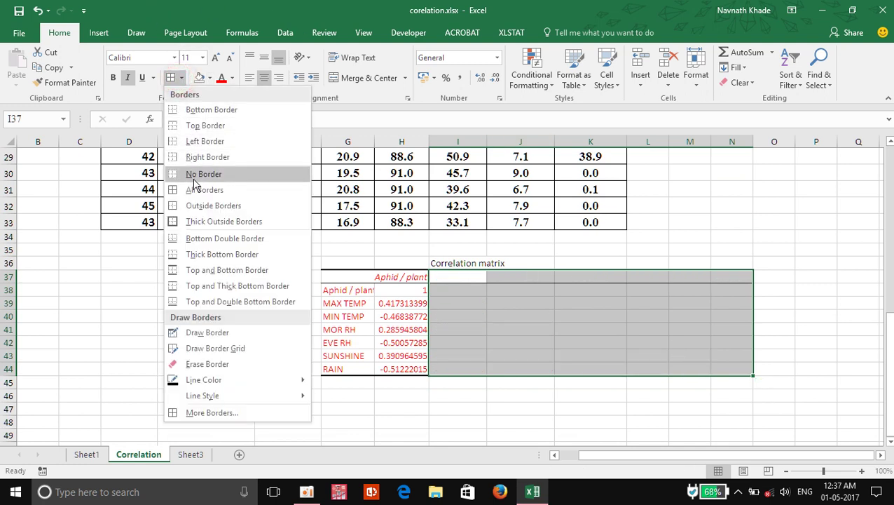
left_click(202, 176)
left_click(785, 261)
left_click(591, 300)
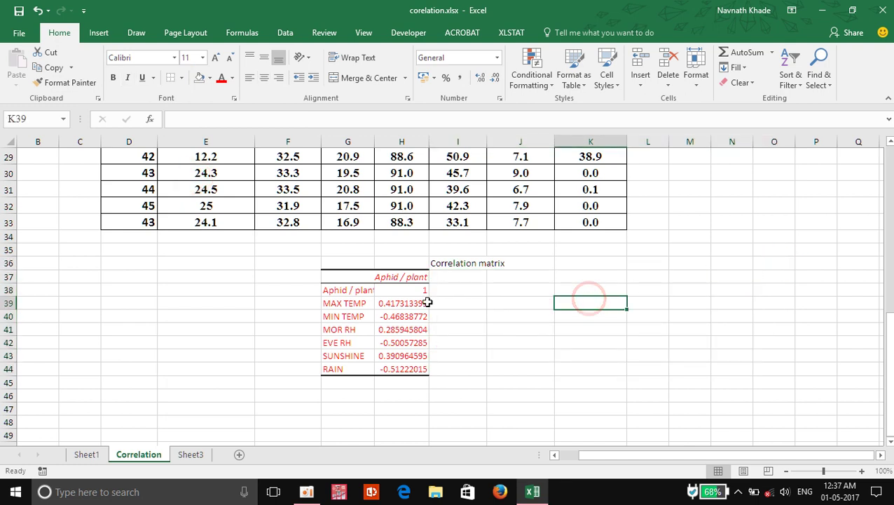
left_click(496, 326)
Move the "Correlation matrix" title from I36 to G36, directly above the remaining aphid correlations.
left_click_drag(445, 263, 523, 265)
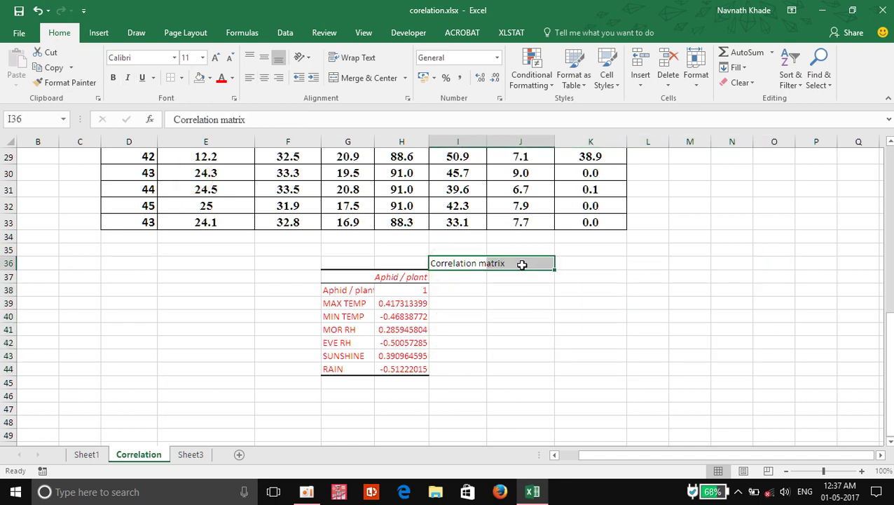
key("ctrl+x")
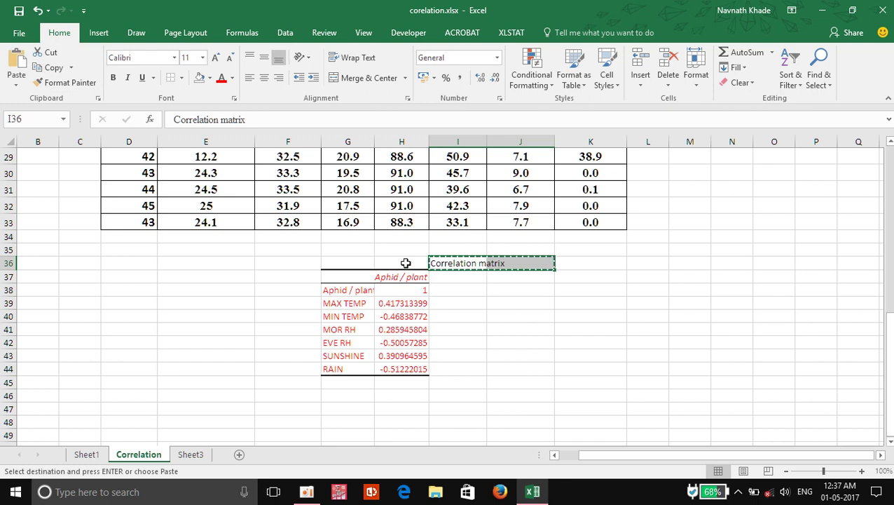
left_click(369, 261)
key("Return")
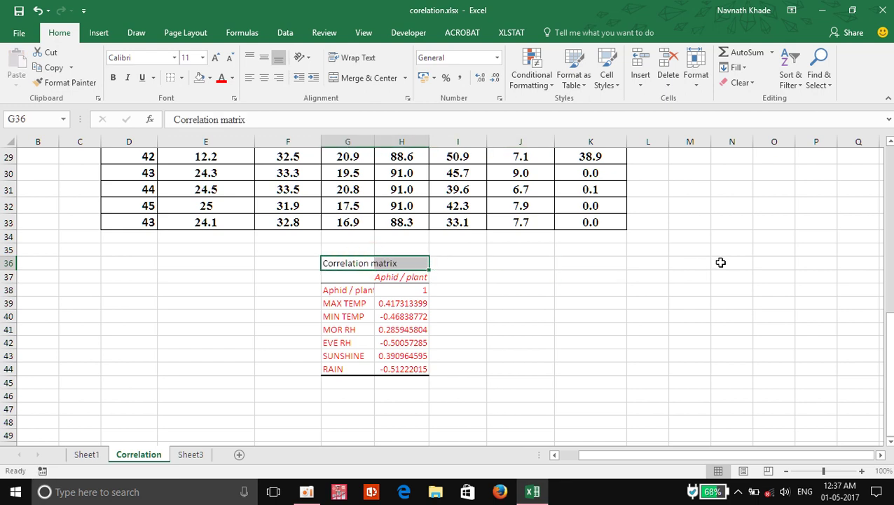
left_click(718, 261)
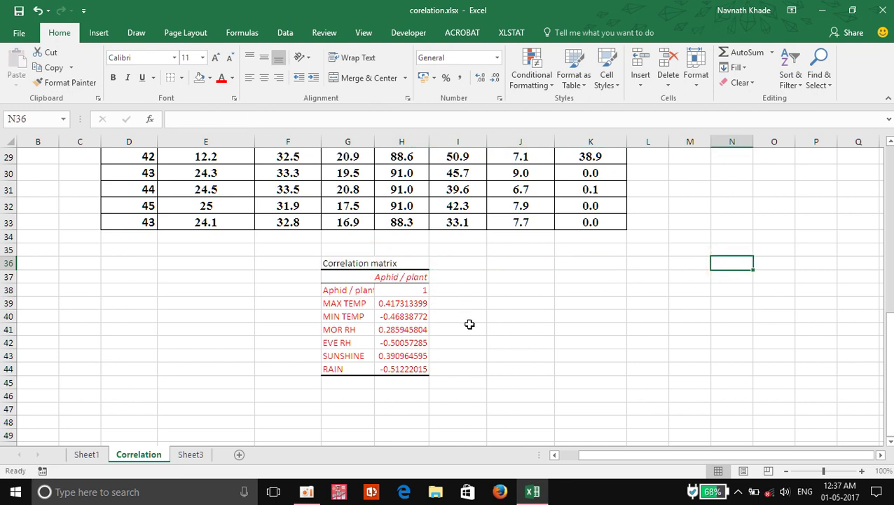
scroll(449, 270, "up", 4)
scroll(407, 260, "down", 4)
left_click(399, 303)
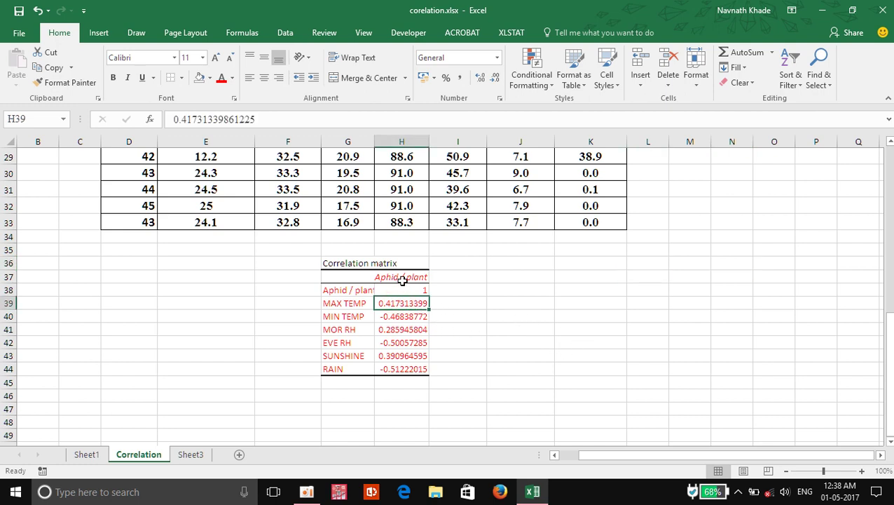
left_click(412, 263)
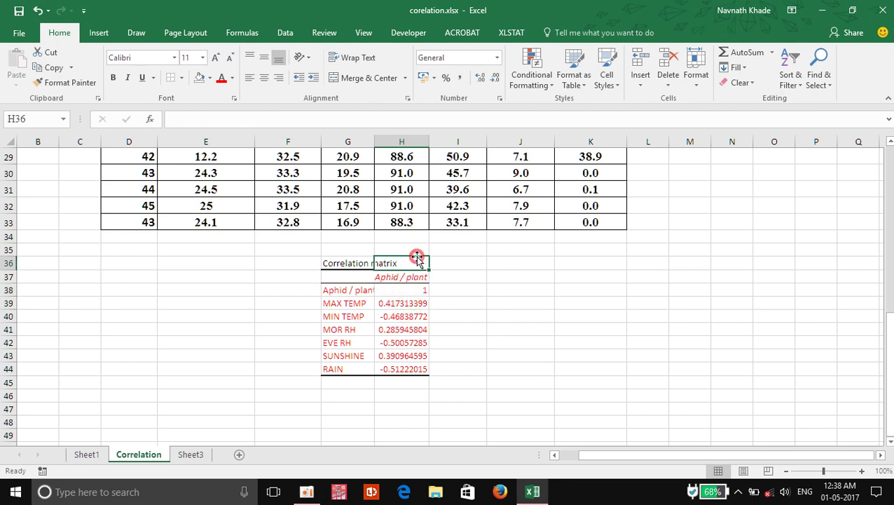
left_click(420, 250)
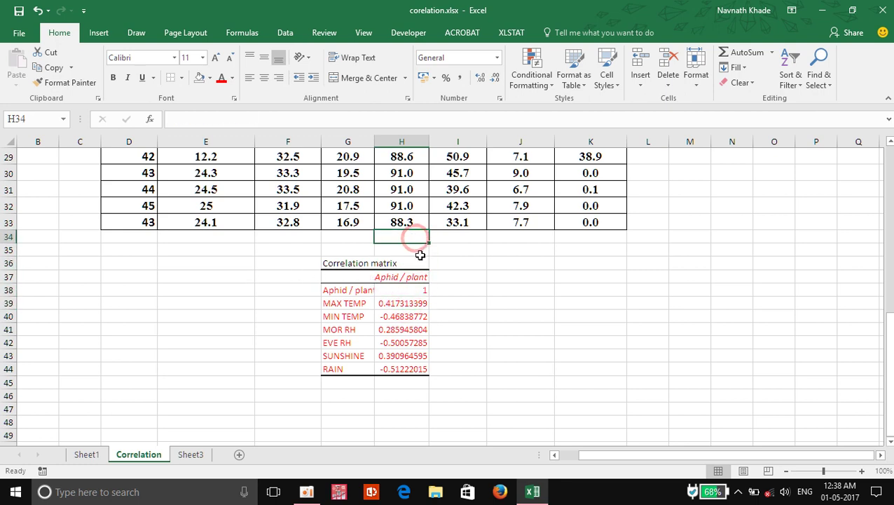
Enter the label "r" in H35 above the aphid correlations and the title "test statistics" in J36.
type("r")
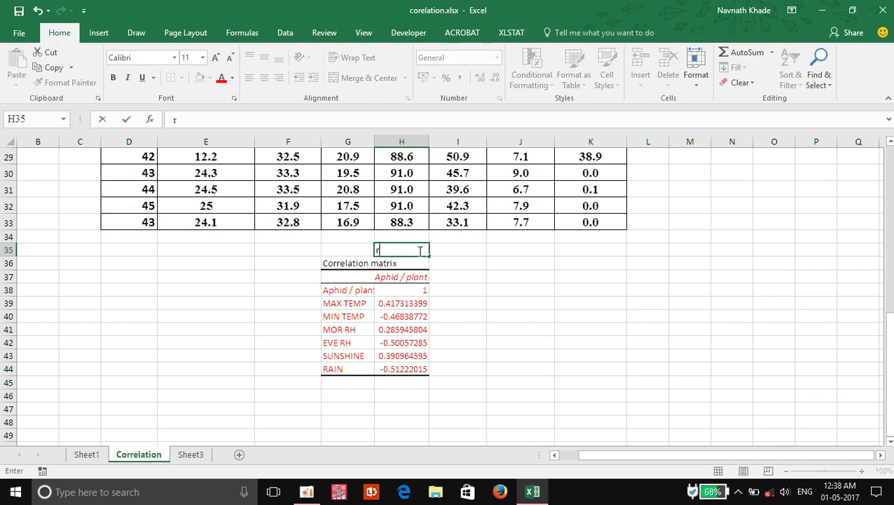
left_click(589, 279)
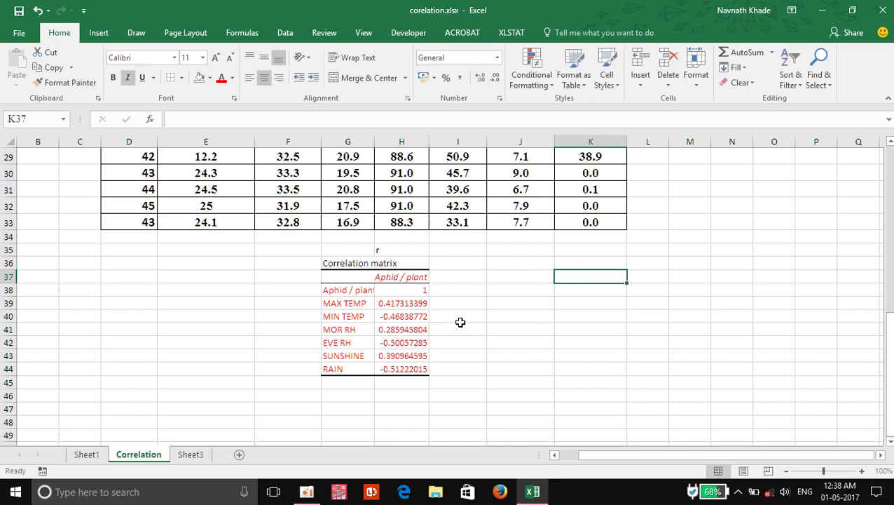
scroll(461, 322, "down", 2)
scroll(464, 327, "up", 3)
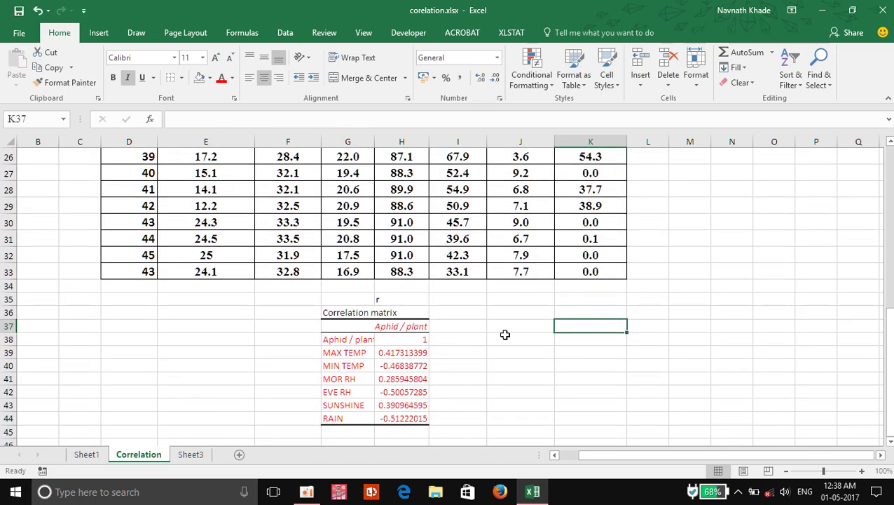
left_click(510, 312)
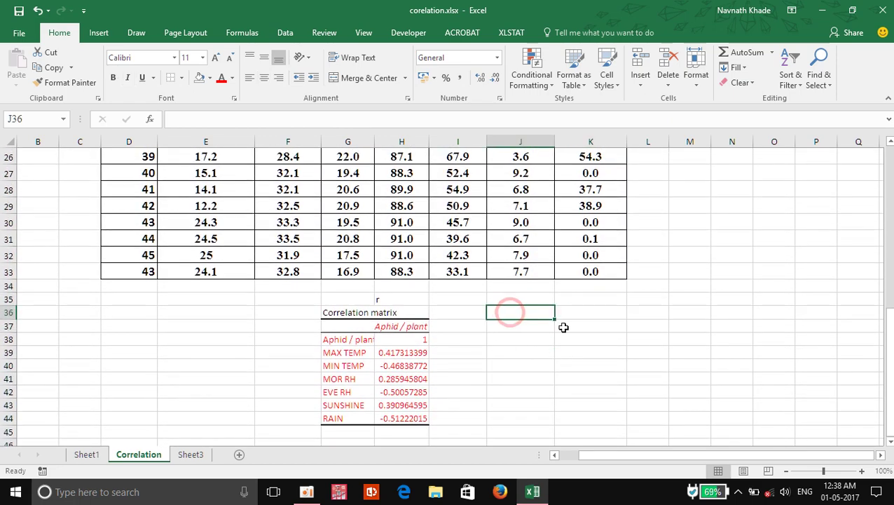
type("test statistics")
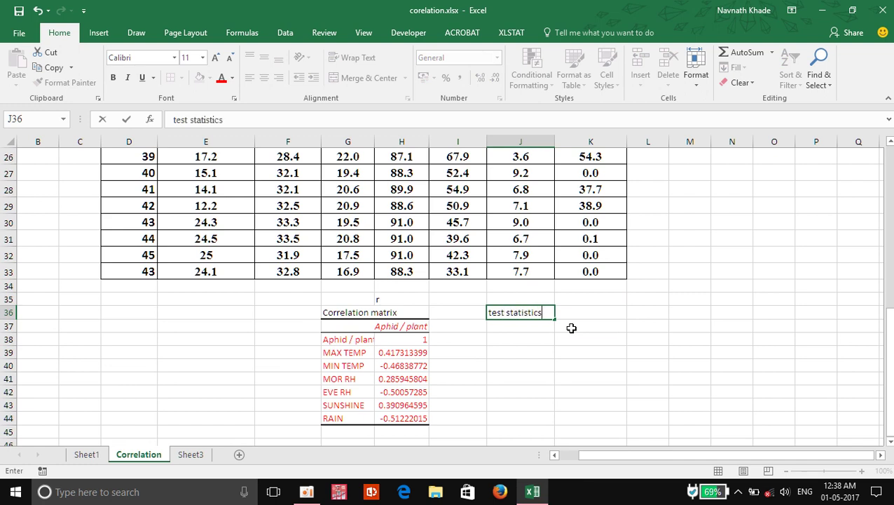
left_click(672, 316)
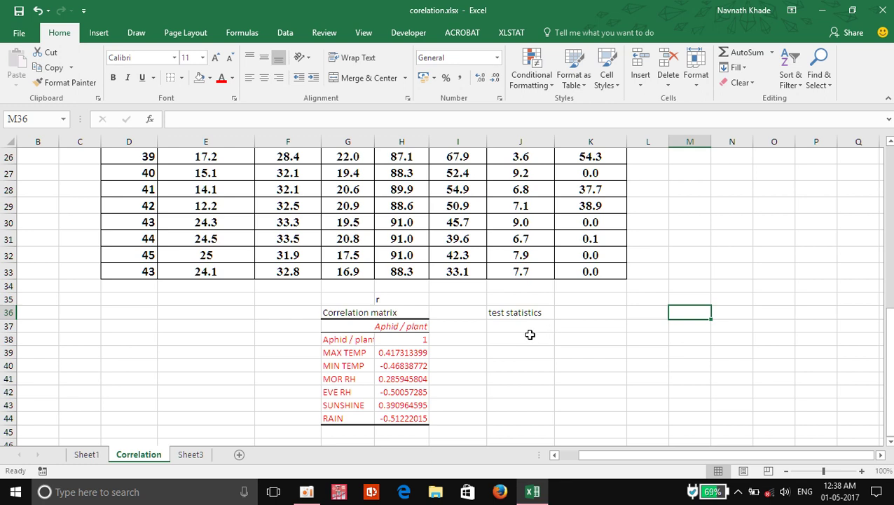
Enter the column heading "T cal" in J37, directly below the "test statistics" title.
left_click(515, 338)
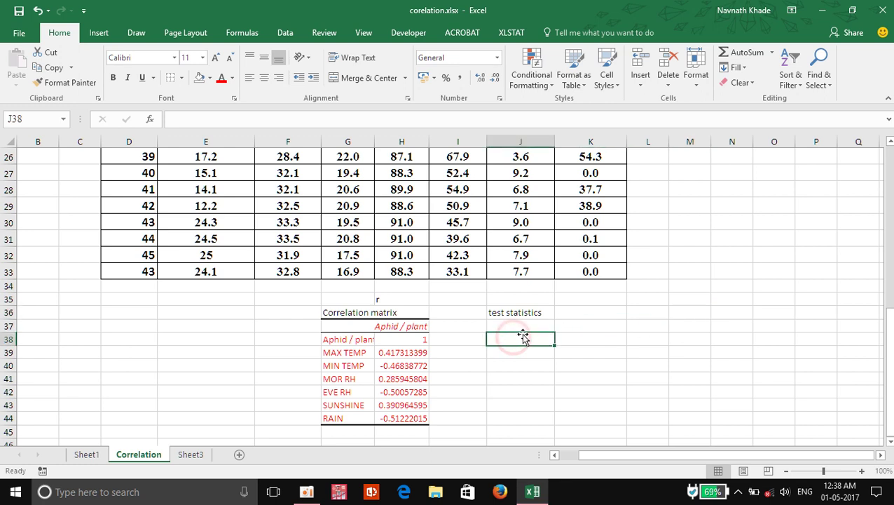
left_click(523, 327)
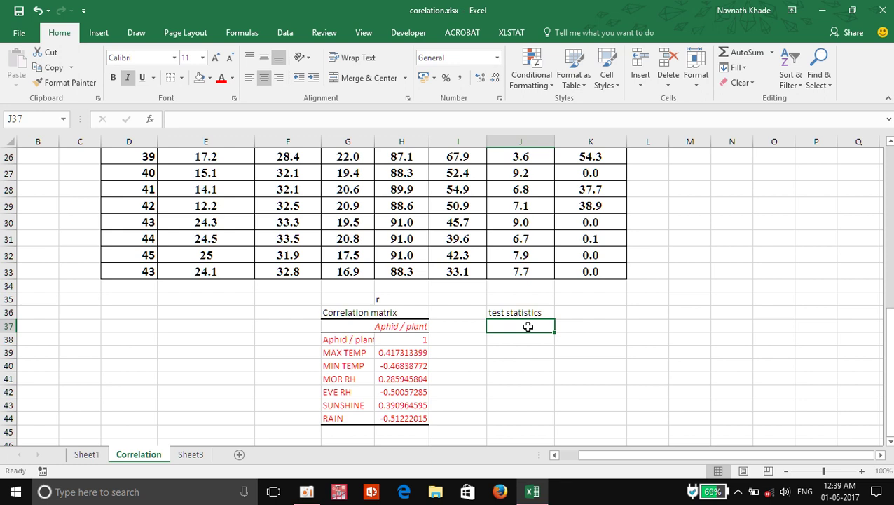
left_click(583, 338)
left_click(518, 327)
type("T")
key("BackSpace")
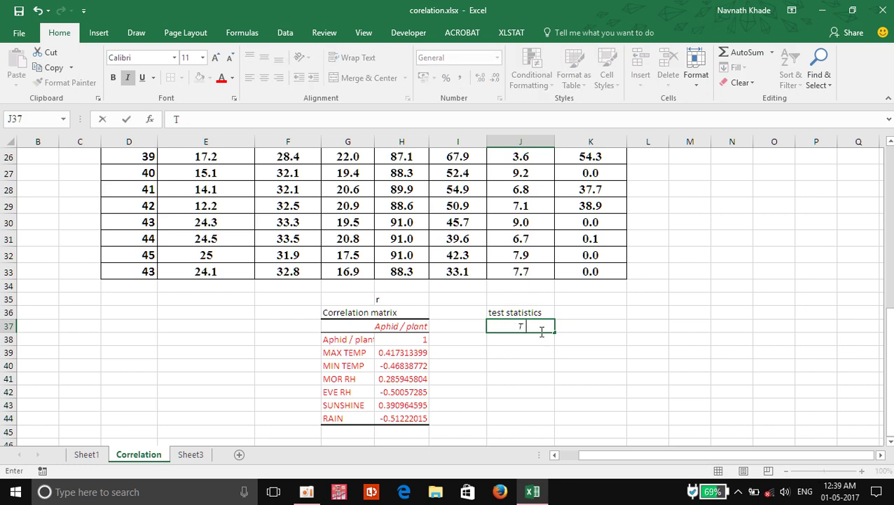
type("test")
key("BackSpace")
key("BackSpace")
key("BackSpace")
key("BackSpace")
key("BackSpace")
type("cal")
left_click(656, 336)
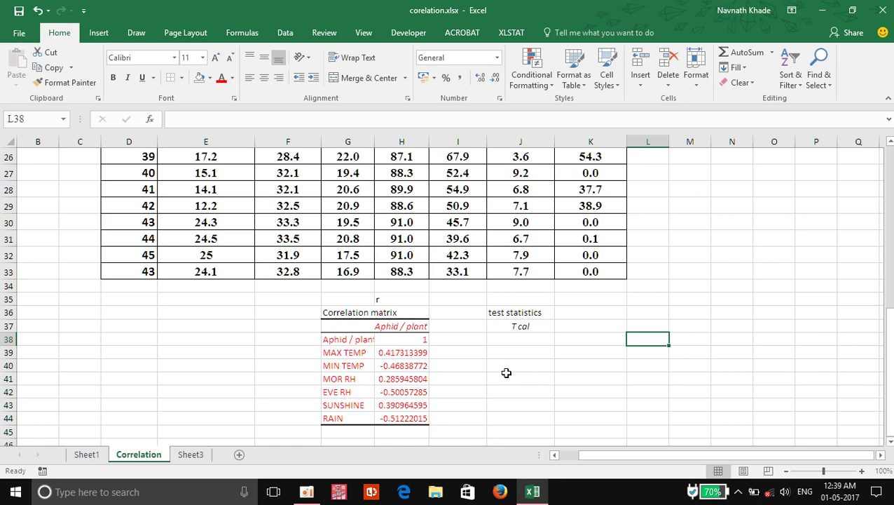
Enter the column heading "t table" in K37, beside the "T cal" heading.
scroll(655, 286, "up", 3)
scroll(704, 214, "up", 4)
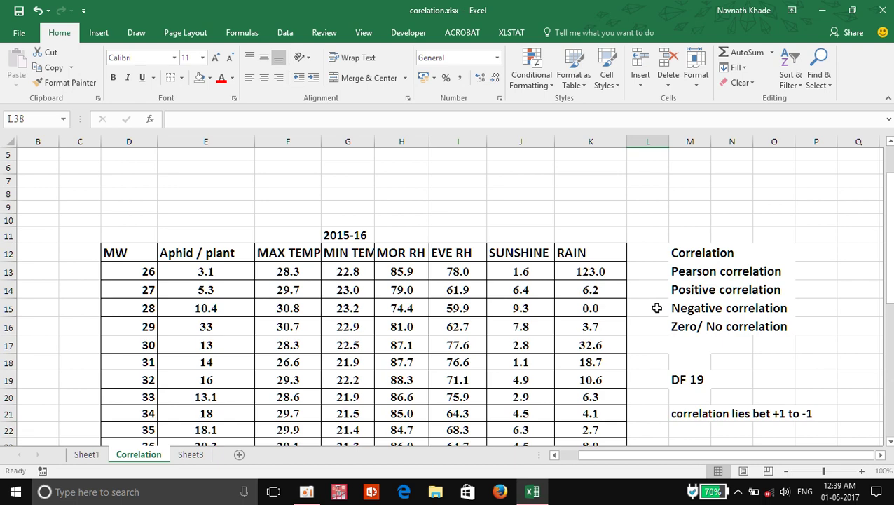
scroll(497, 396, "down", 5)
scroll(497, 396, "down", 4)
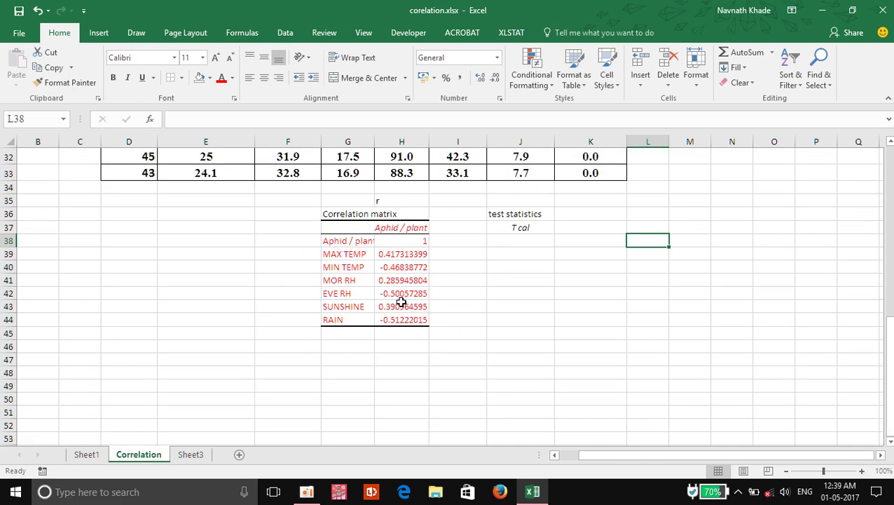
left_click(582, 230)
type("t")
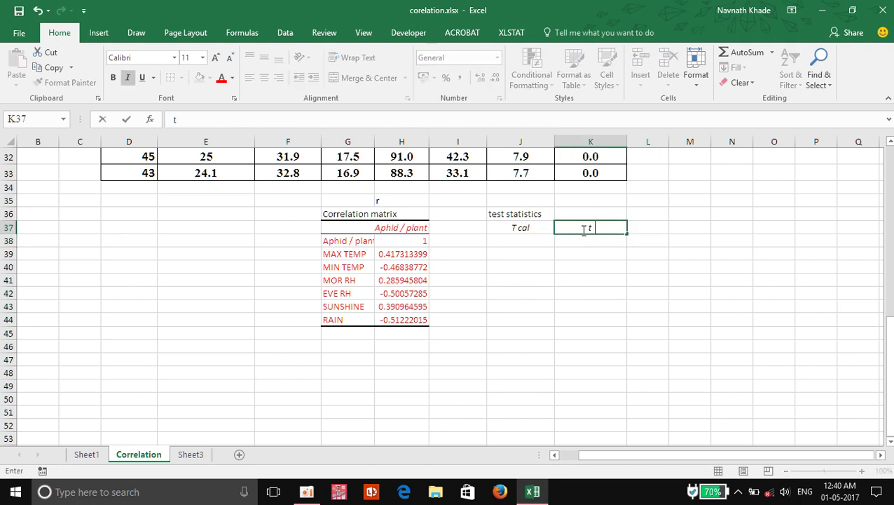
type(" table")
left_click(728, 323)
Enter the heading "significance" in L37 and widen column L to fit the whole word.
left_click(644, 228)
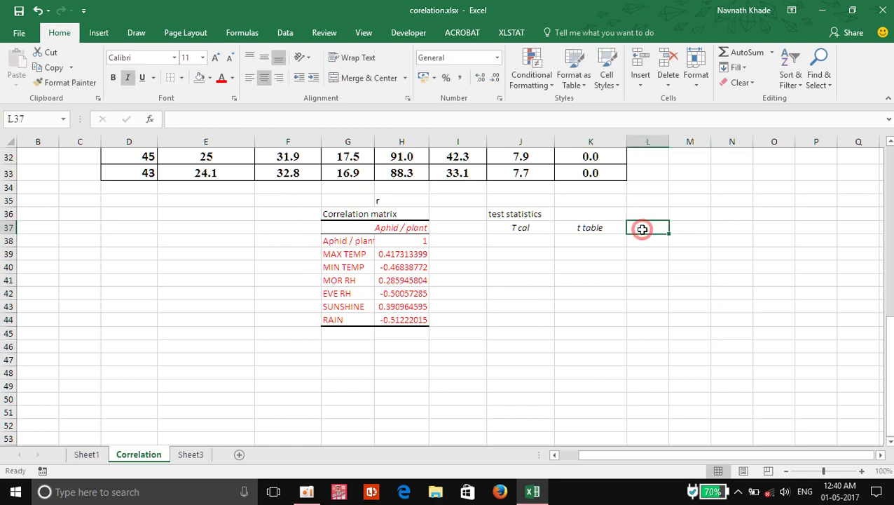
type("significance")
left_click(778, 280)
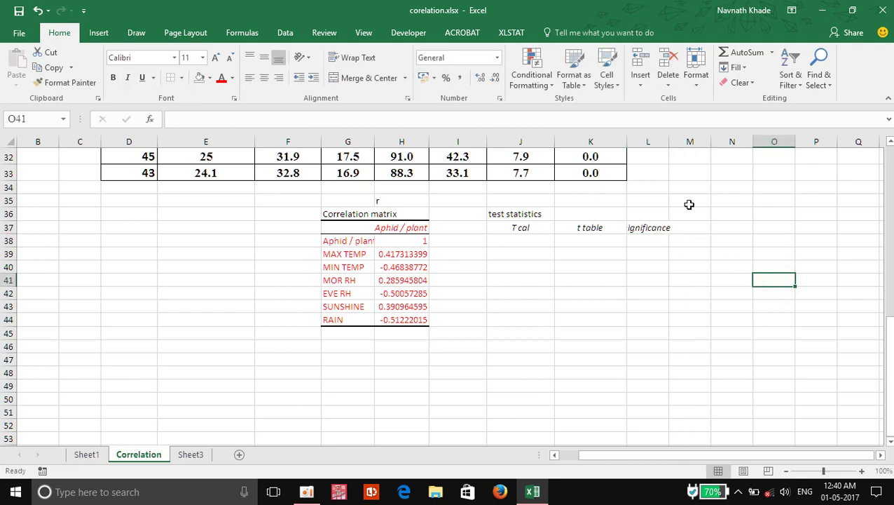
left_click_drag(669, 139, 692, 137)
left_click(757, 213)
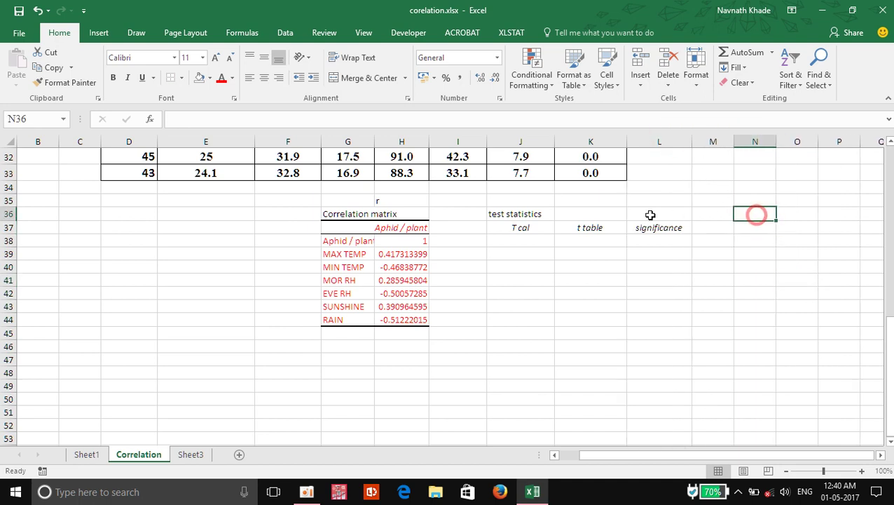
Make the test statistics title and headings in J36:L37 bold and enlarge their font by two size increments.
left_click_drag(503, 213, 678, 230)
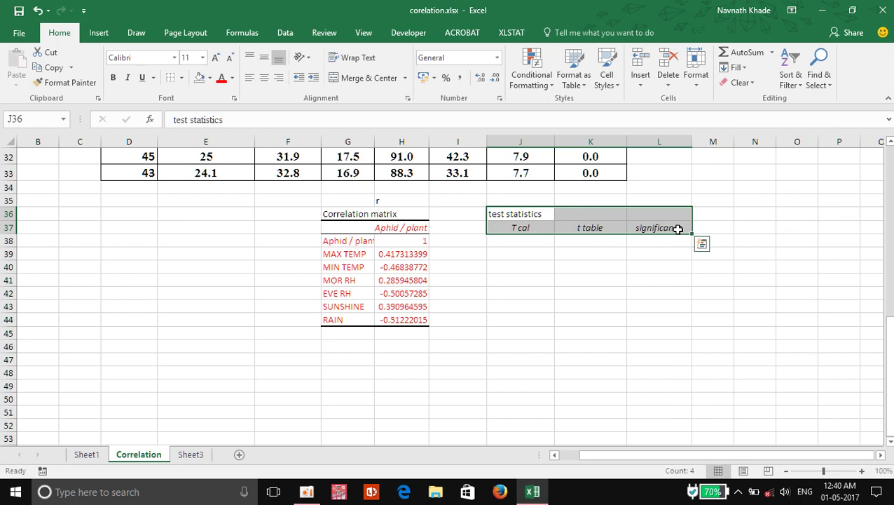
left_click(113, 77)
left_click(215, 57)
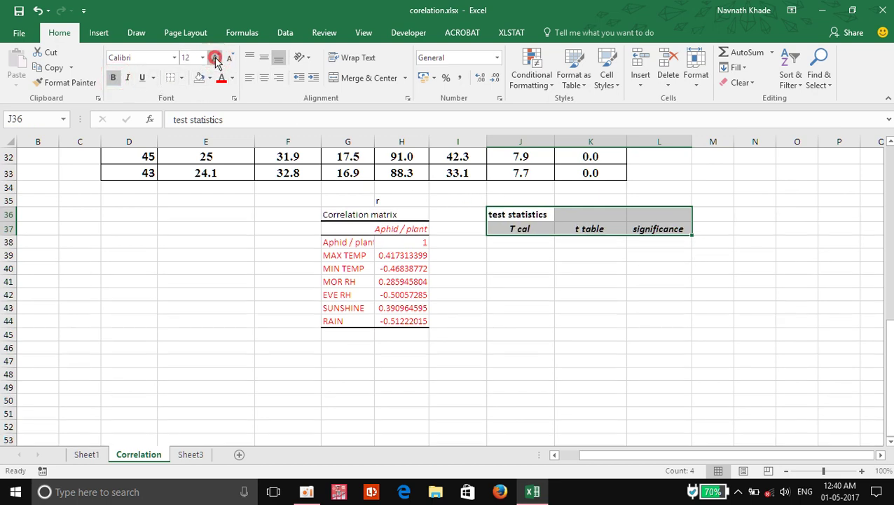
left_click(215, 57)
left_click(706, 300)
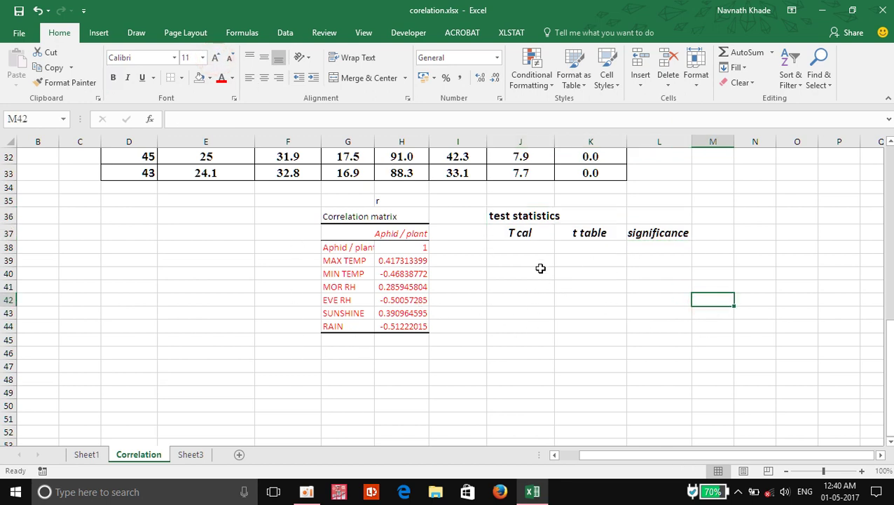
left_click(526, 245)
left_click(528, 260)
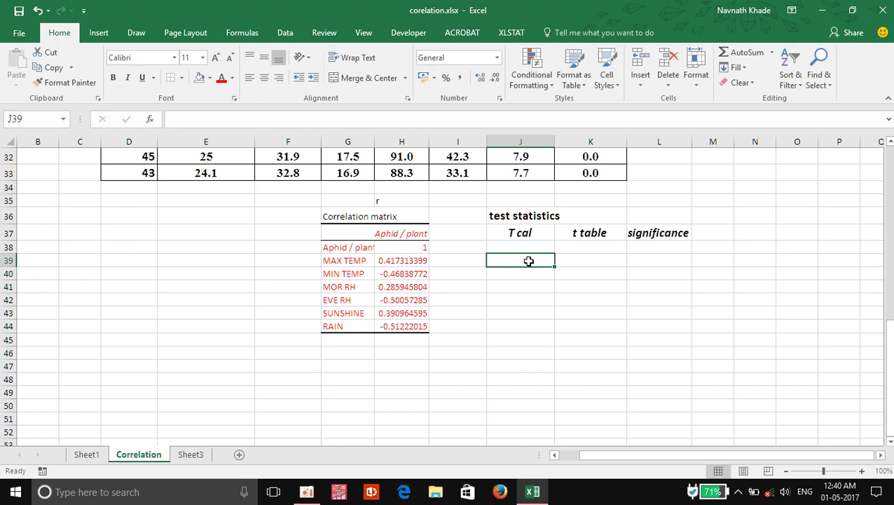
type("=")
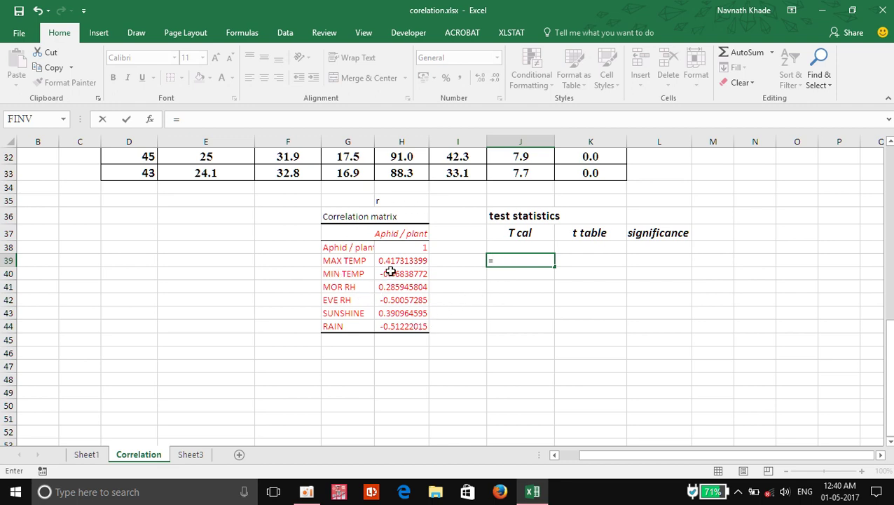
left_click(502, 261)
key("Escape")
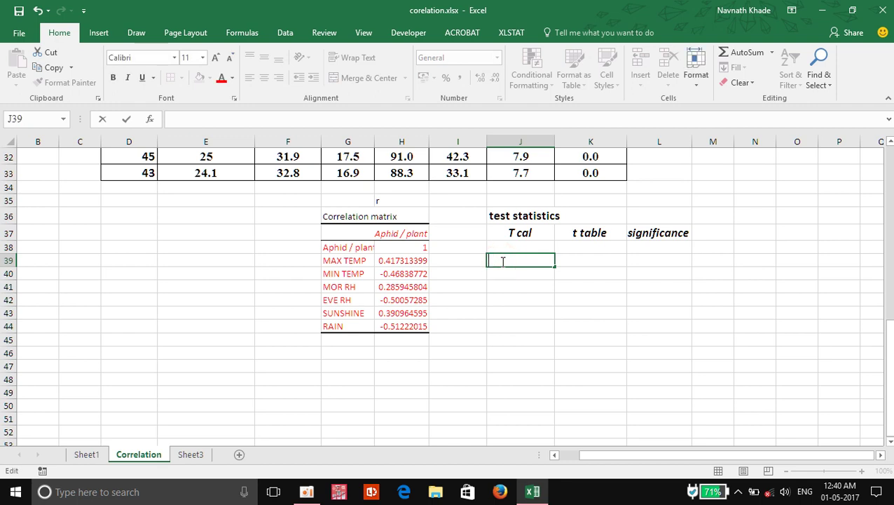
left_click(551, 323)
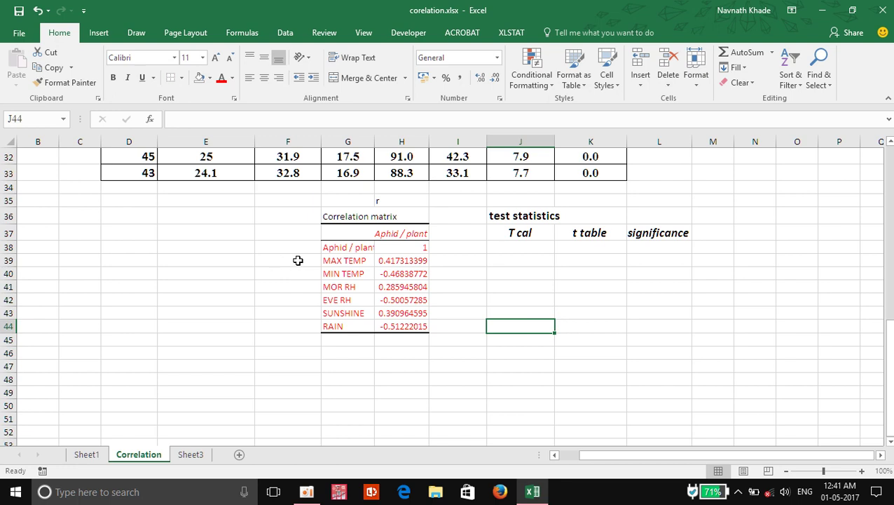
Calculate the absolute value of the MAX TEMP correlation in F39 with the formula =ABS(H39).
left_click(298, 260)
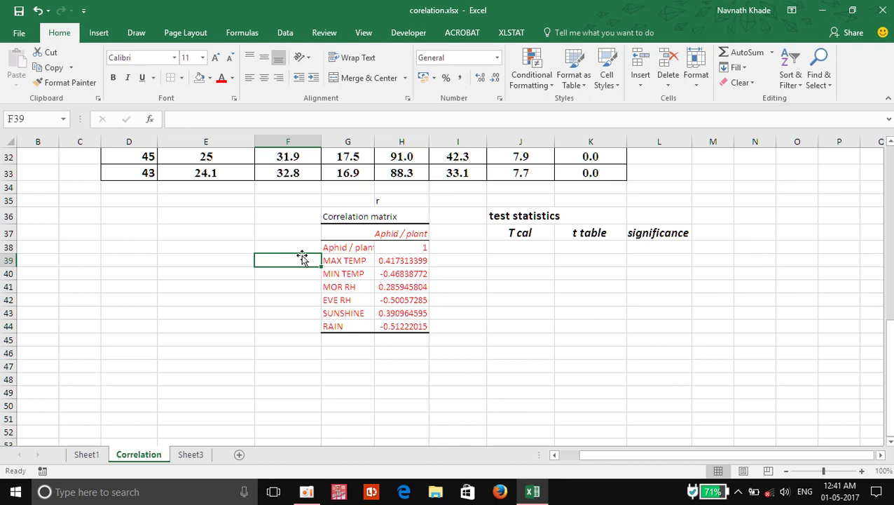
type("=")
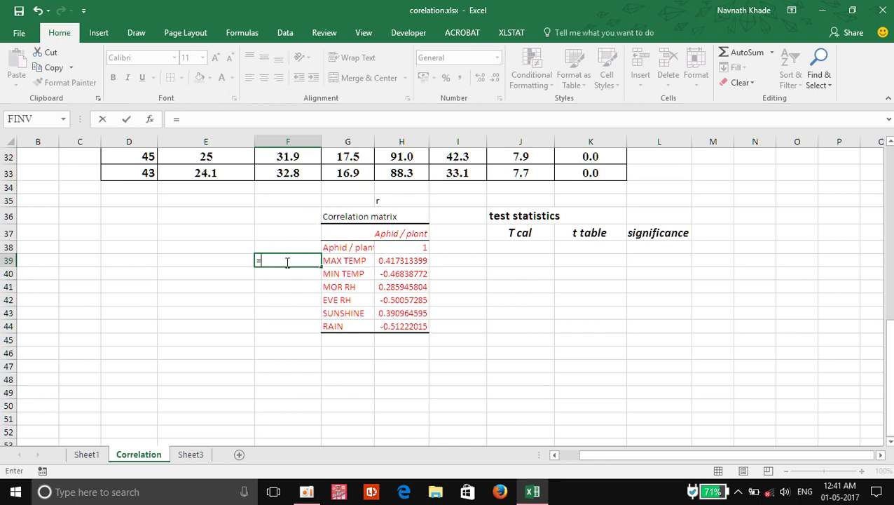
type("a")
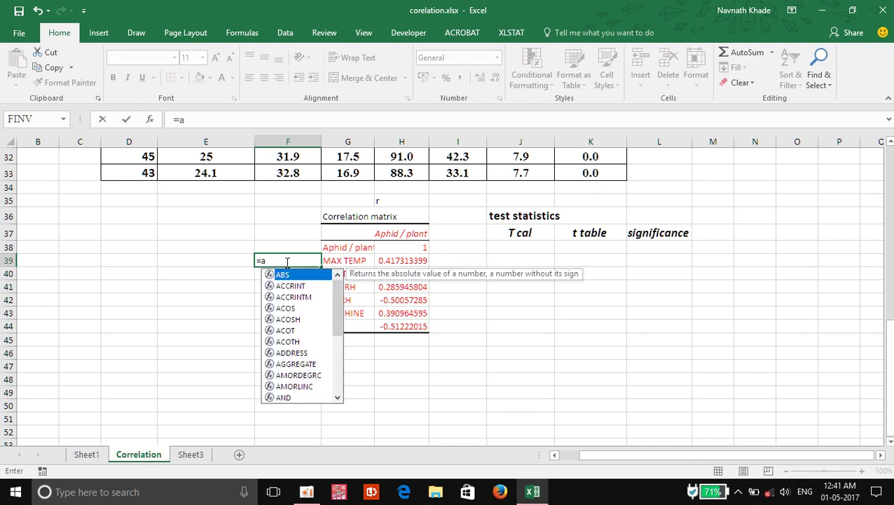
type("bs")
double_click(284, 275)
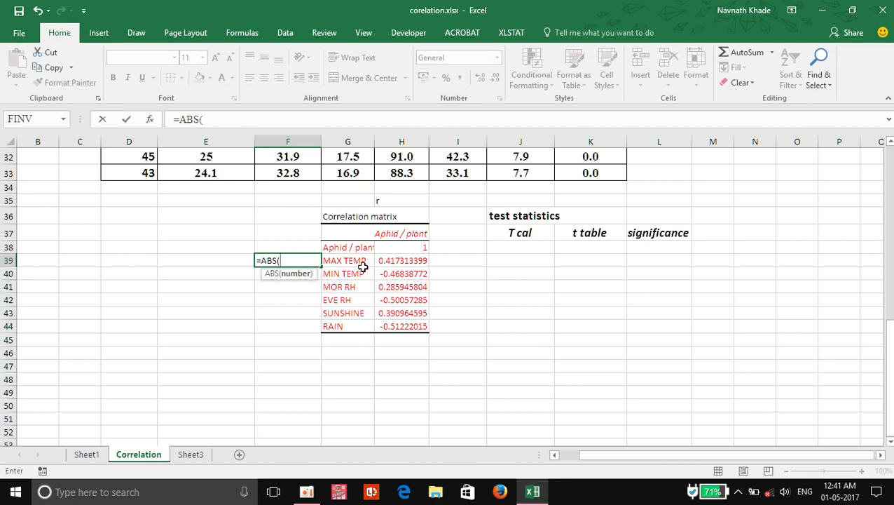
left_click(405, 260)
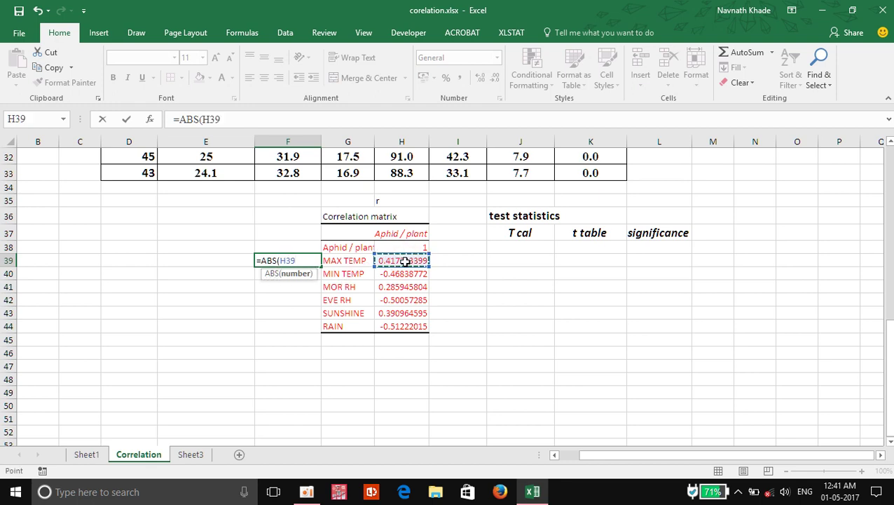
type(")")
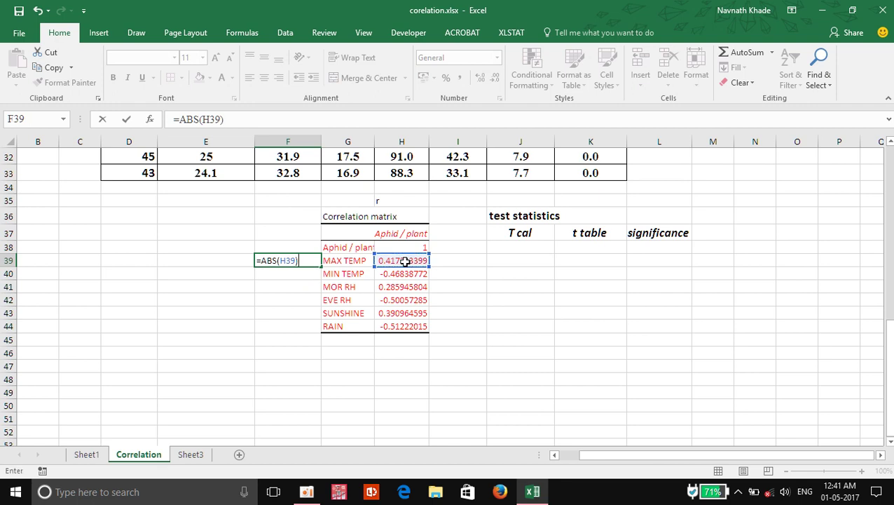
key("Return")
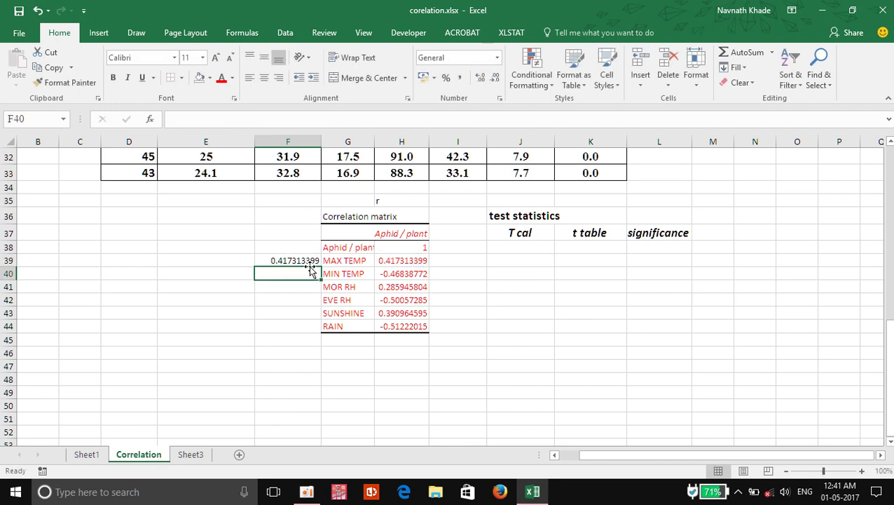
Fill the ABS formula from F39 down to F44 for the remaining weather parameters.
left_click(276, 259)
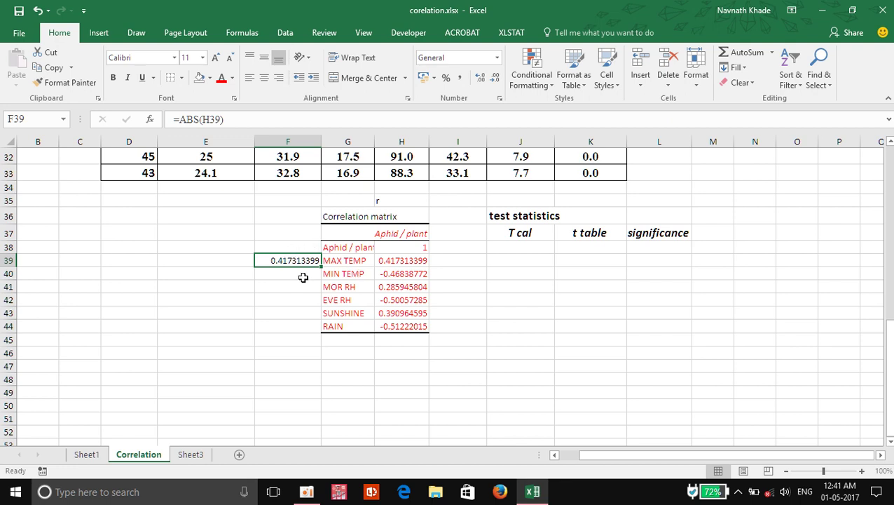
left_click_drag(321, 264, 317, 328)
left_click(414, 366)
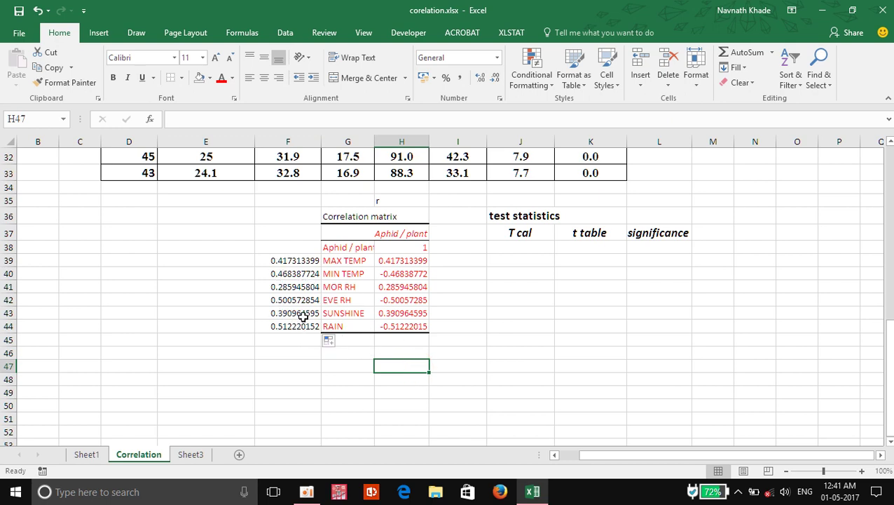
left_click(513, 249)
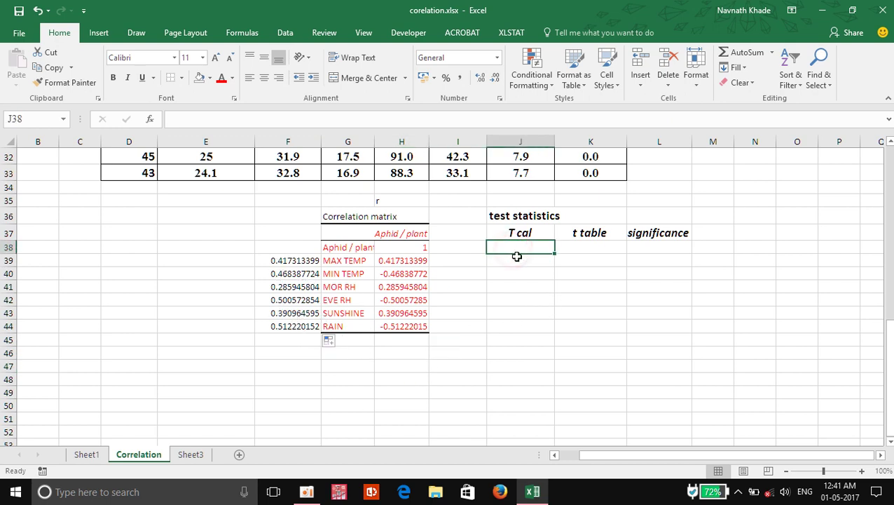
left_click(513, 258)
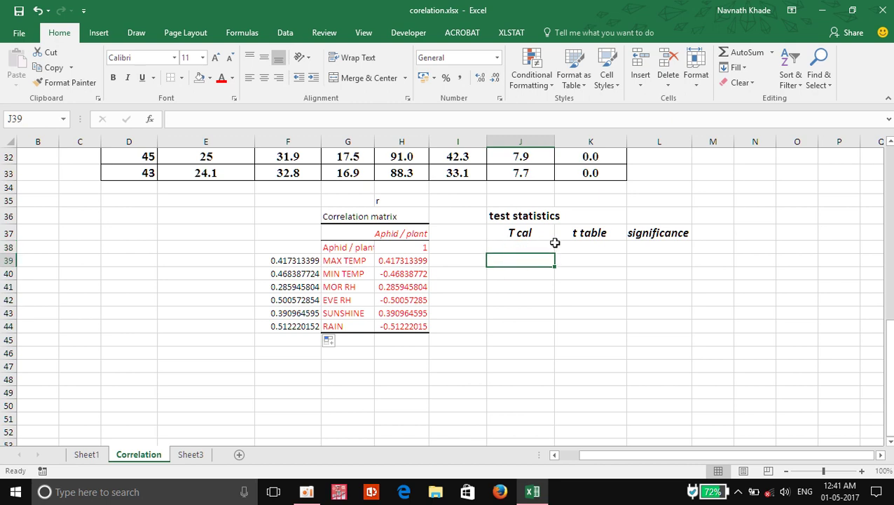
type("=")
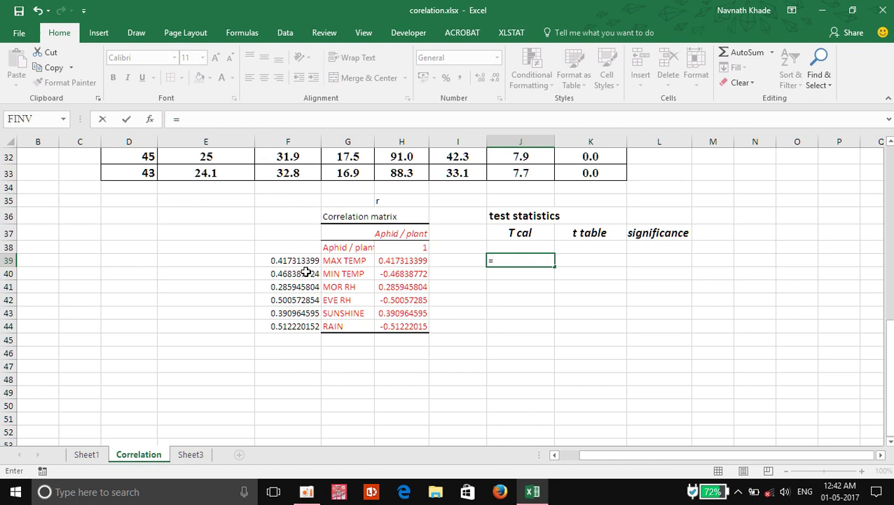
left_click_drag(299, 257, 300, 326)
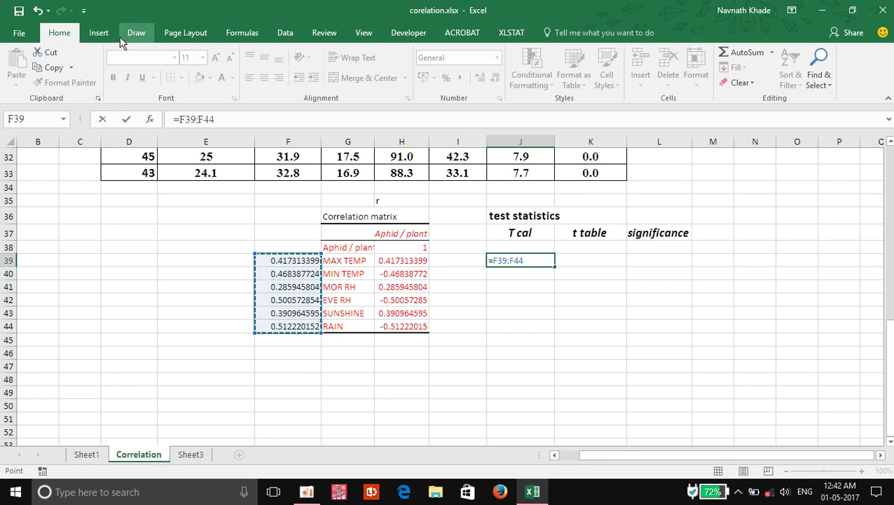
left_click(100, 31)
left_click(65, 34)
left_click(561, 283)
left_click(529, 260)
key("BackSpace")
key("BackSpace")
key("Escape")
left_click(574, 349)
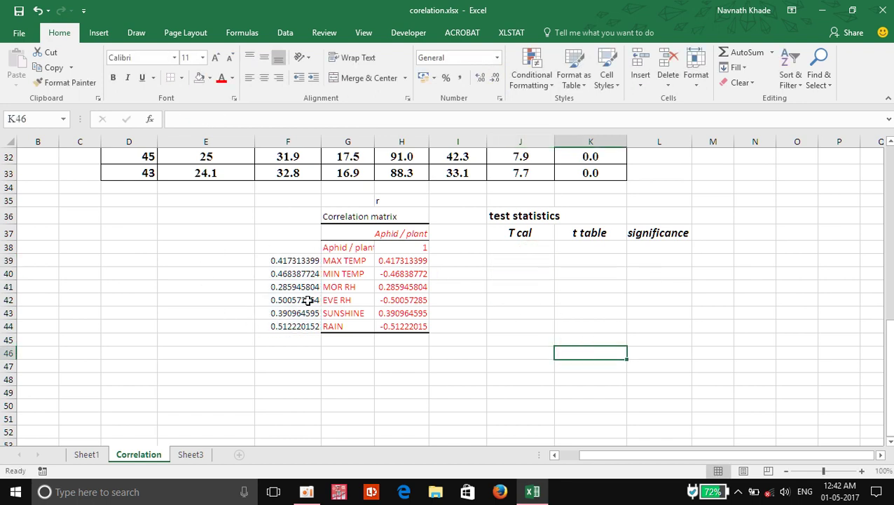
Reduce the absolute correlation values in F39:F44 to three decimal places.
left_click_drag(299, 260, 300, 326)
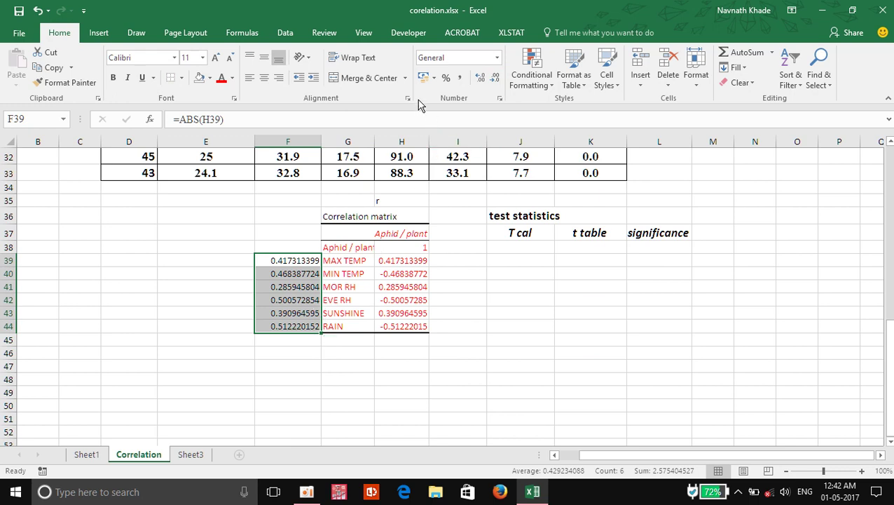
left_click(494, 82)
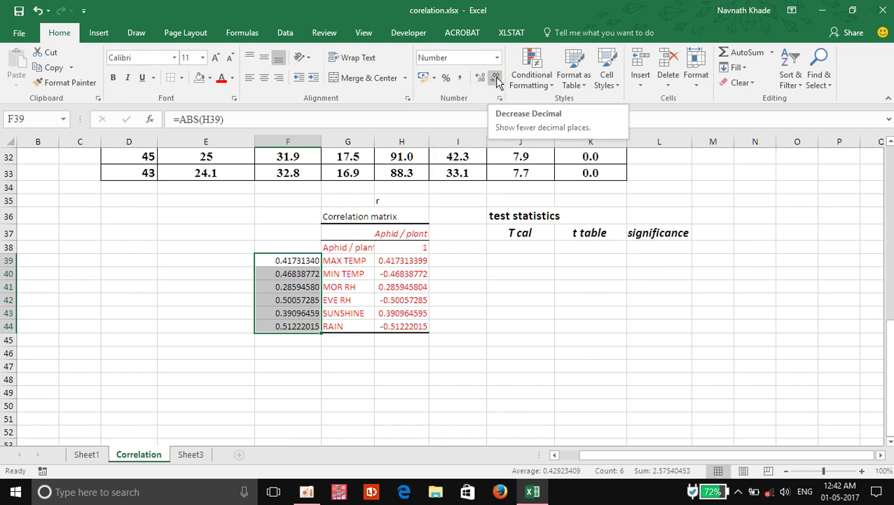
left_click(496, 79)
left_click(496, 79)
left_click(496, 79)
left_click(495, 79)
left_click(496, 79)
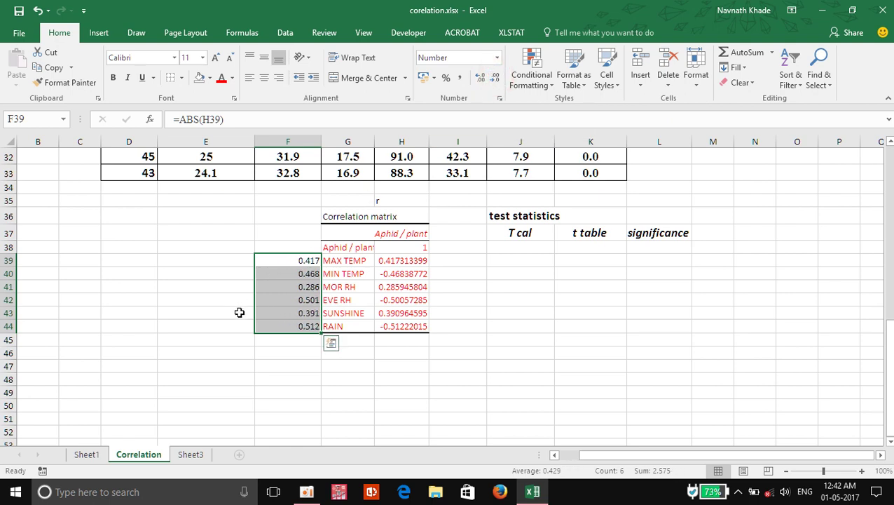
left_click(581, 278)
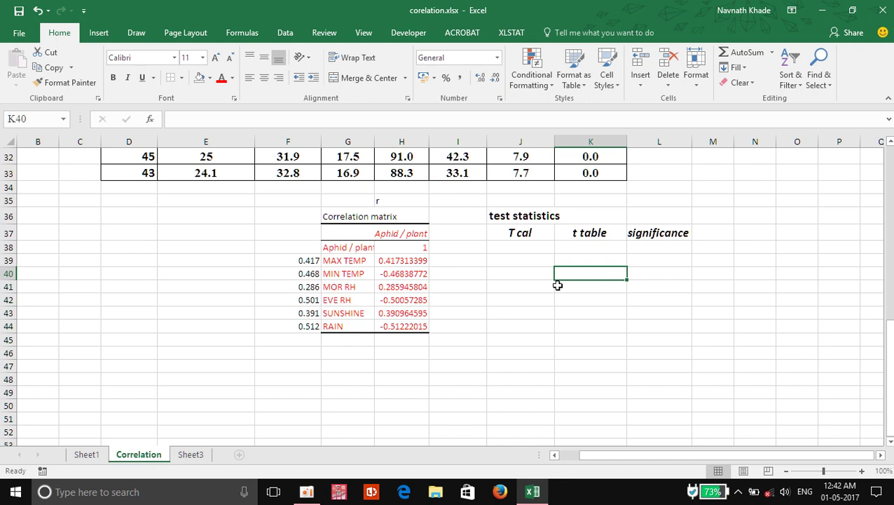
left_click(515, 259)
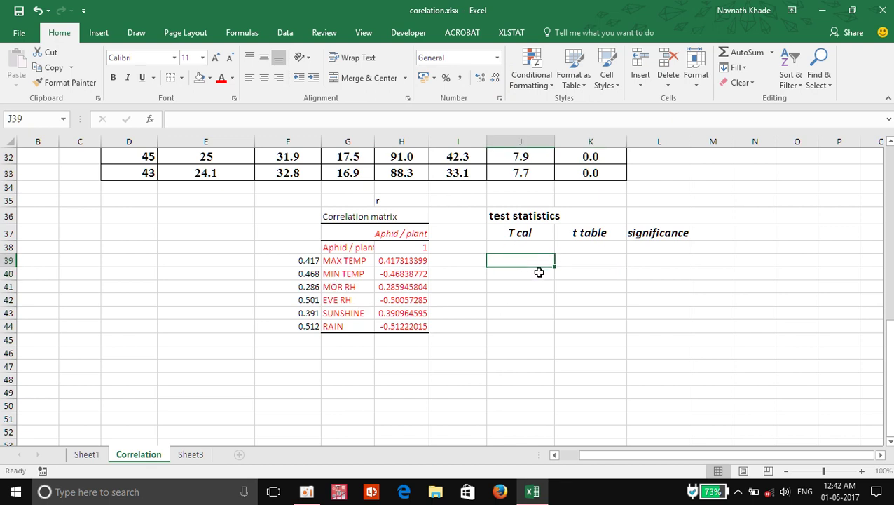
type("=")
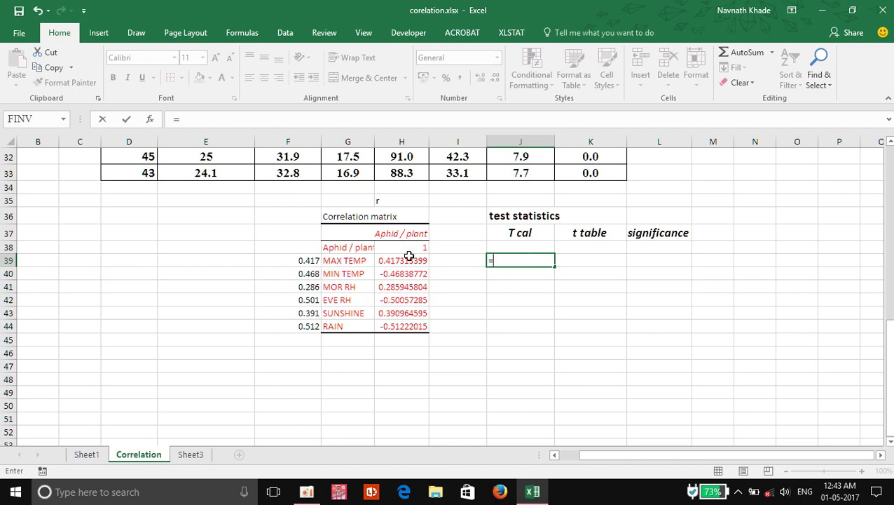
left_click(403, 200)
left_click(528, 260)
key("BackSpace")
key("BackSpace")
key("Escape")
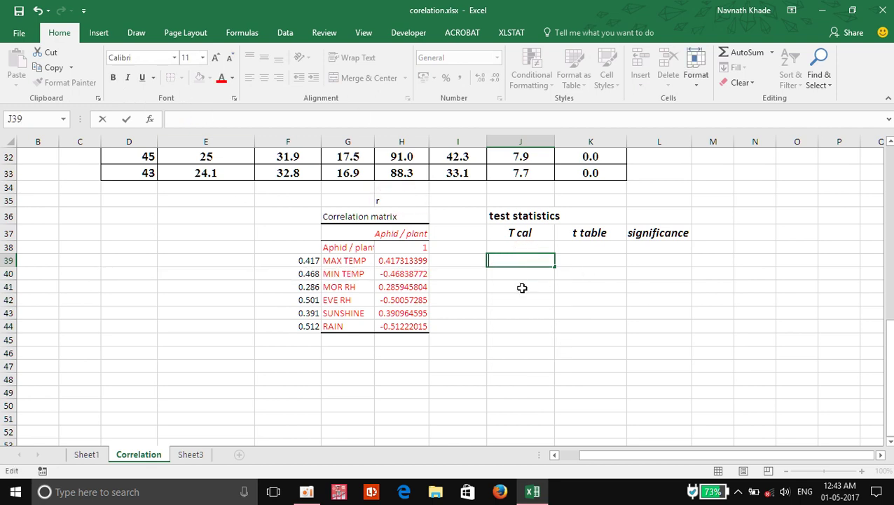
Begin the T cal formula for MAX TEMP in J39 with =(F39/ as the numerator.
type("=")
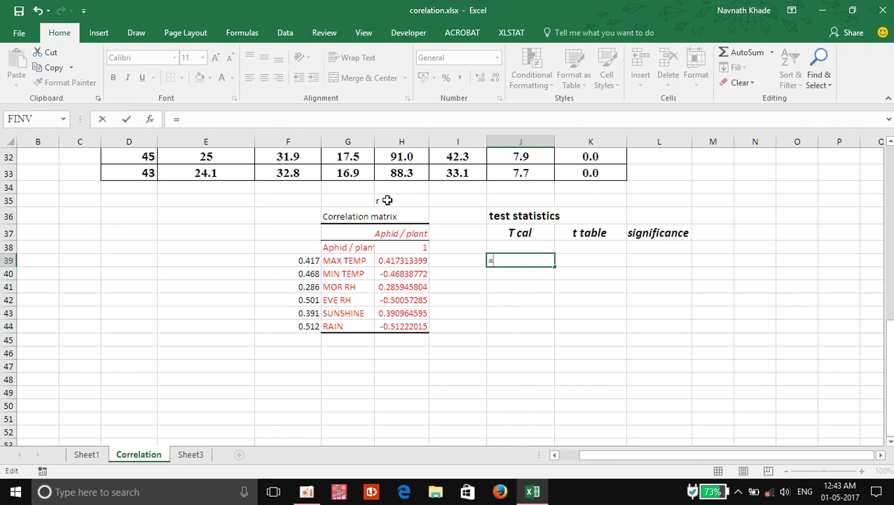
left_click(299, 262)
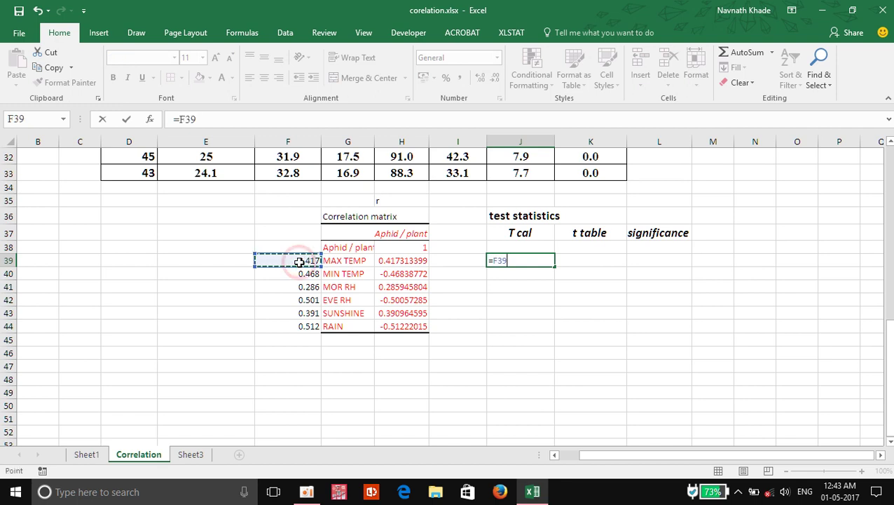
key("Left")
key("Left")
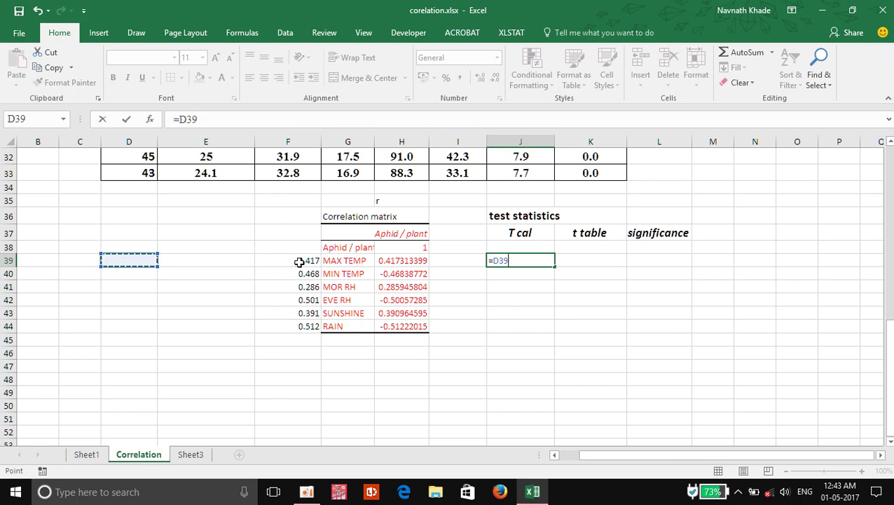
left_click(309, 258)
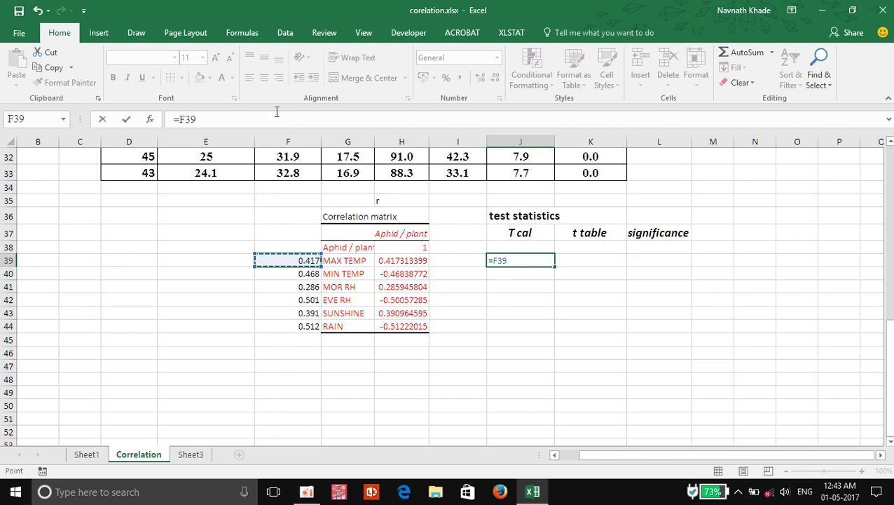
left_click(178, 121)
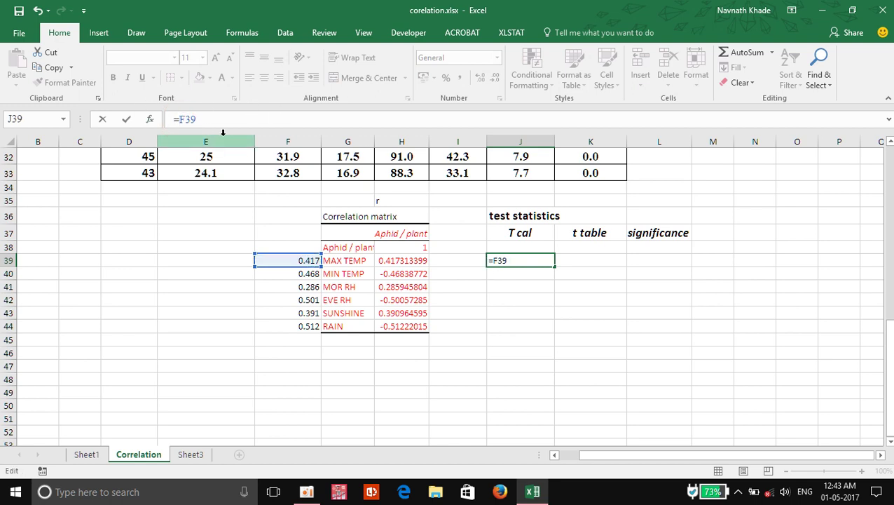
type("(")
left_click(520, 261)
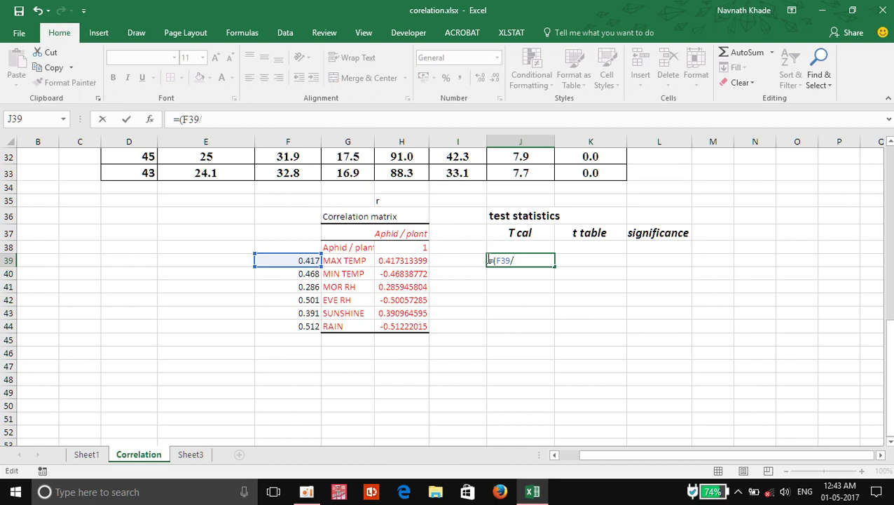
Extend the J39 formula with the denominator SQRT(1-F39^2) and close the bracketed fraction.
type("squr")
key("BackSpace")
key("BackSpace")
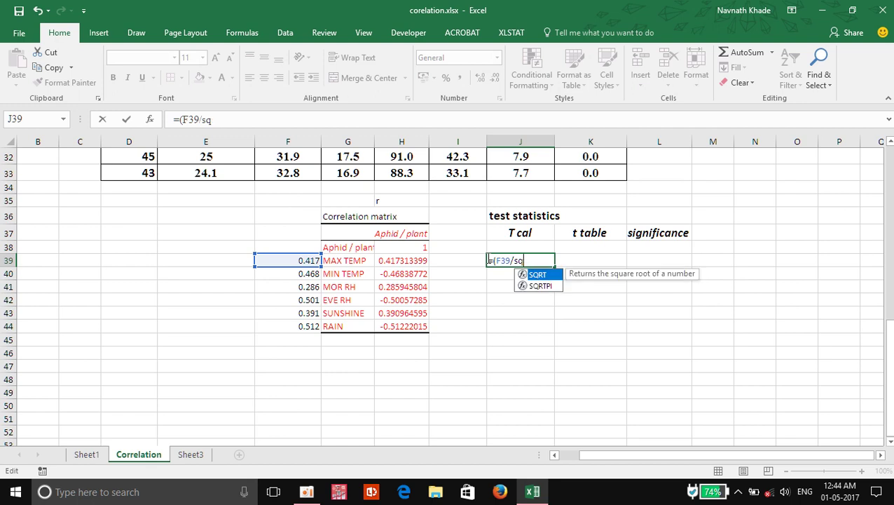
double_click(550, 274)
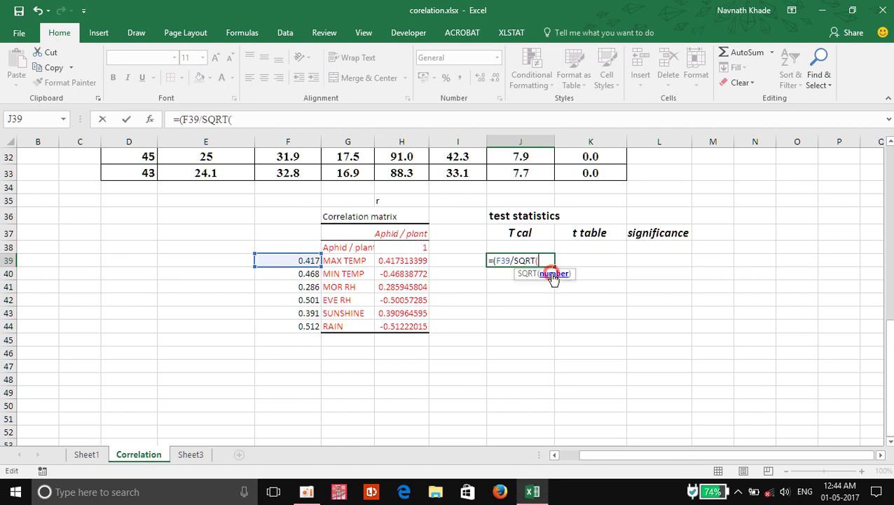
left_click(304, 260)
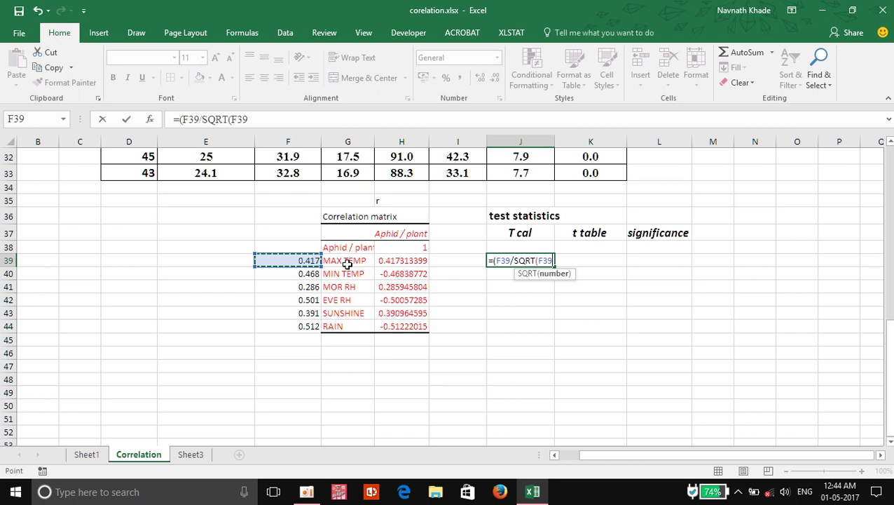
type("^2")
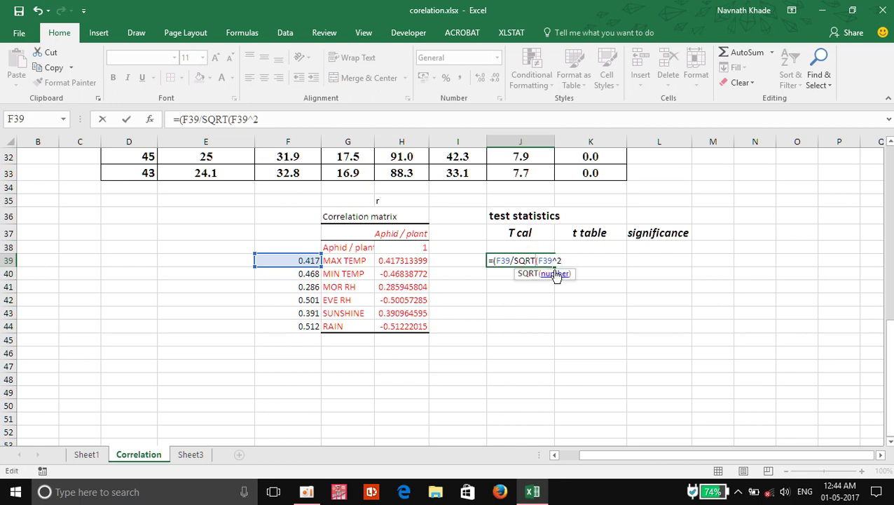
left_click(549, 261)
type("1")
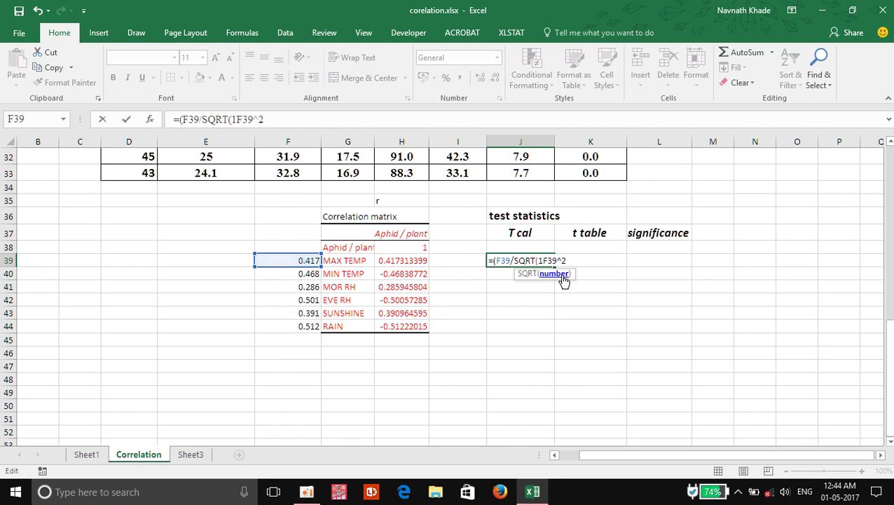
type("-")
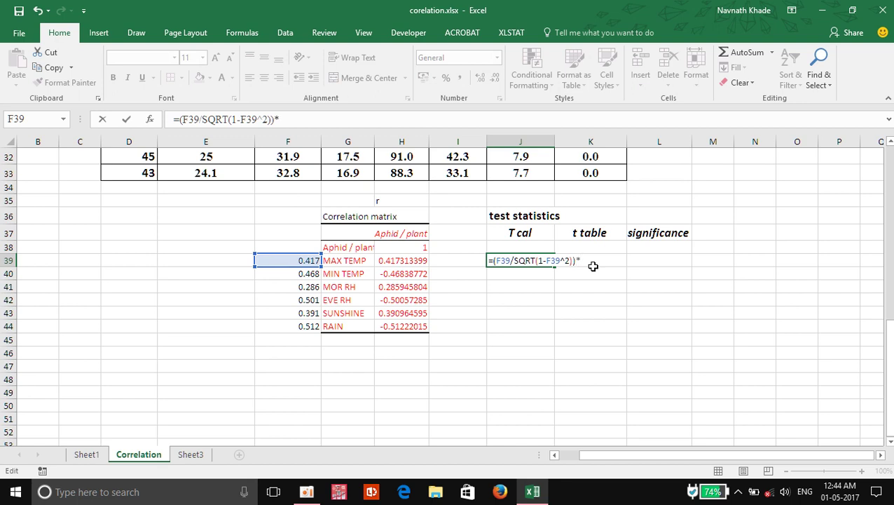
Multiply the fraction in J39 by SQRT(21-2), using the 21 observations, and complete the T cal formula.
type("sq")
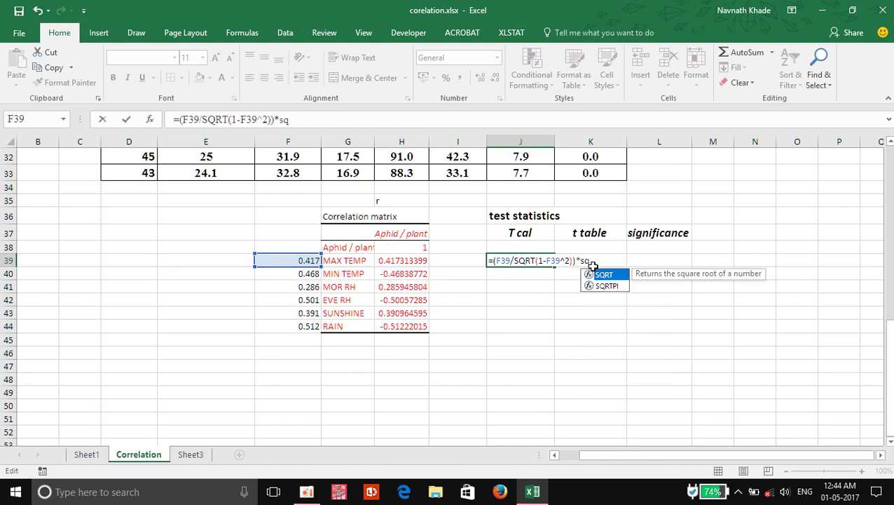
double_click(601, 275)
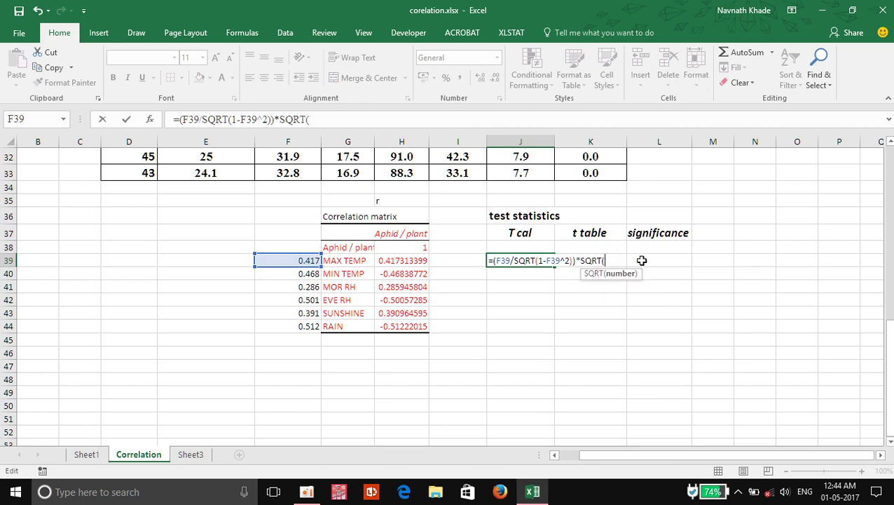
scroll(640, 259, "up", 4)
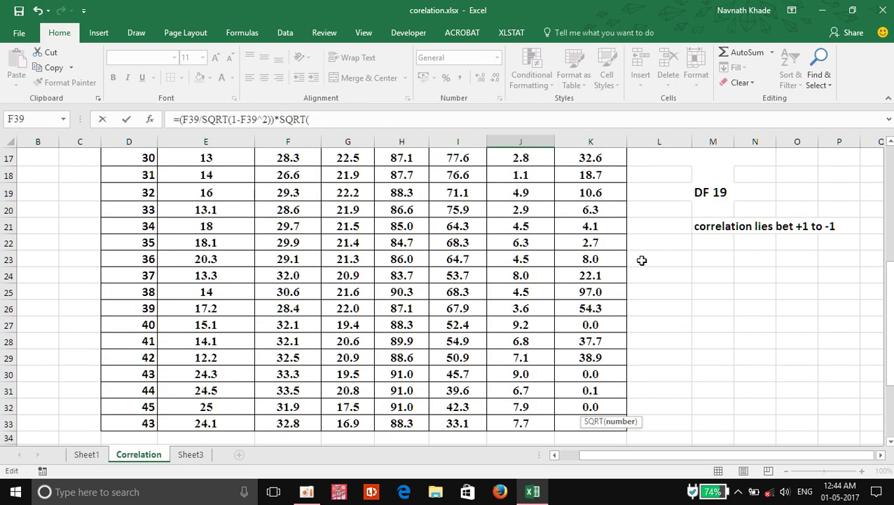
scroll(694, 281, "down", 4)
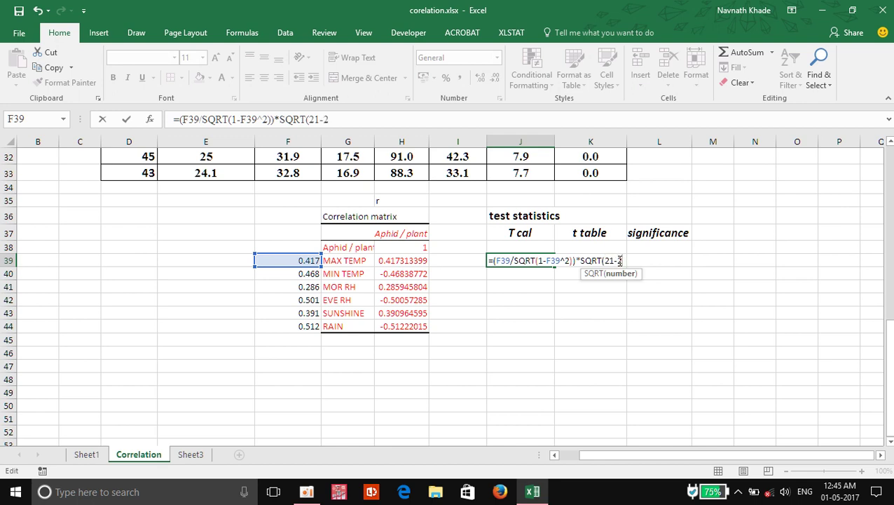
key("Return")
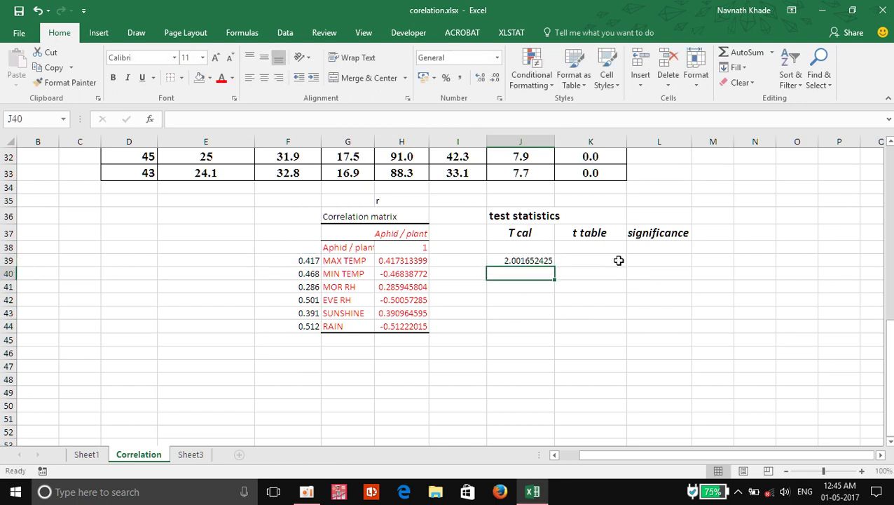
left_click(620, 301)
left_click(525, 261)
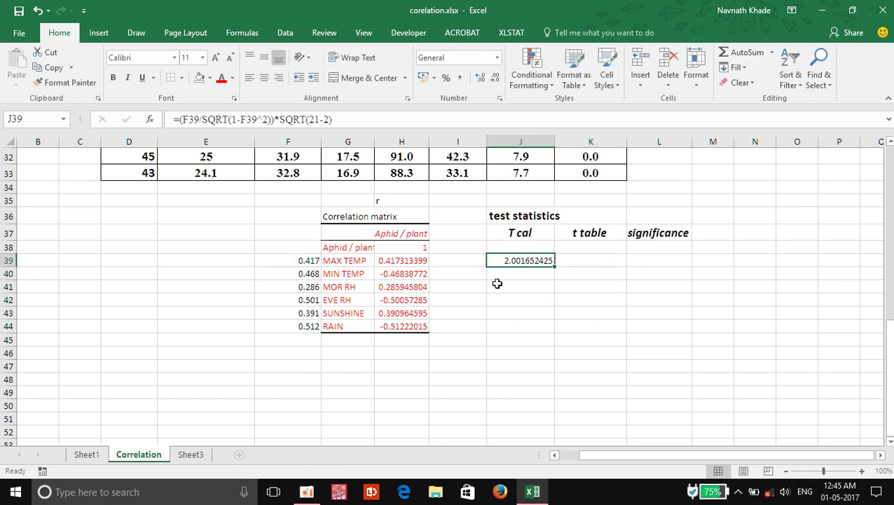
Enter =TINV(0.05,19) in K39 as the table t value for MAX TEMP.
left_click(582, 259)
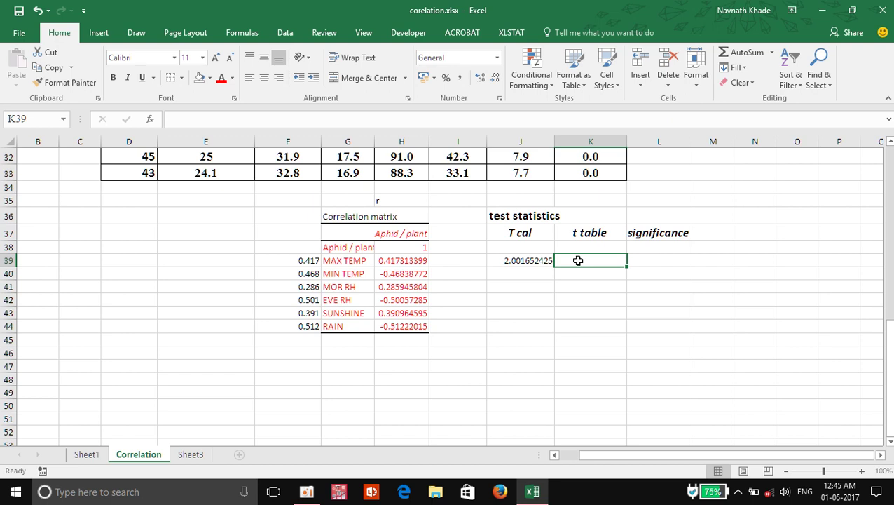
type("=")
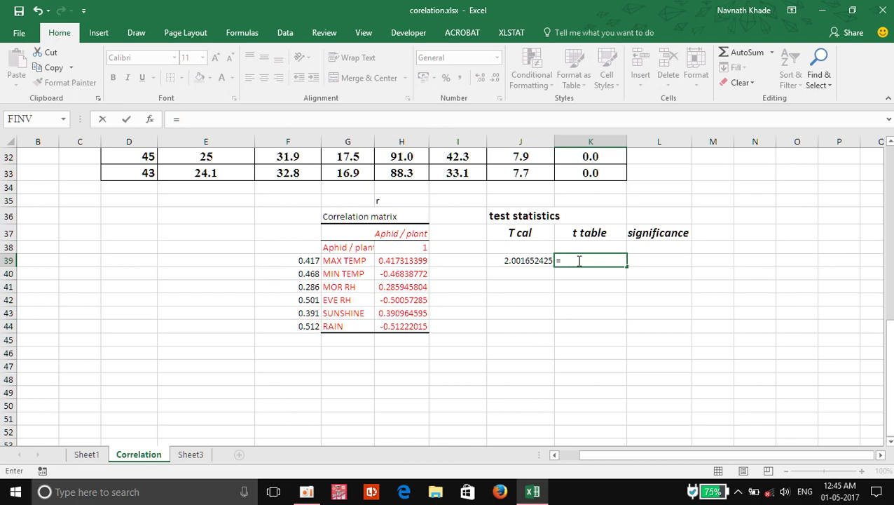
type("TI")
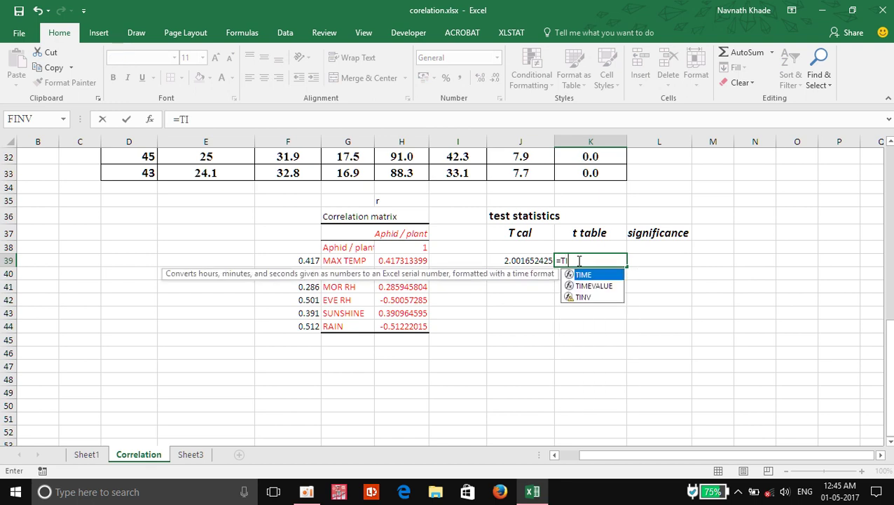
type("N")
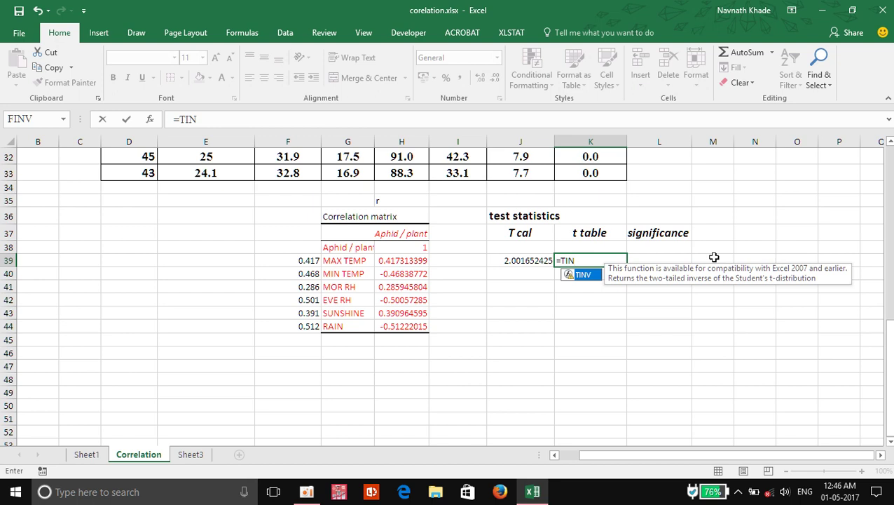
double_click(586, 274)
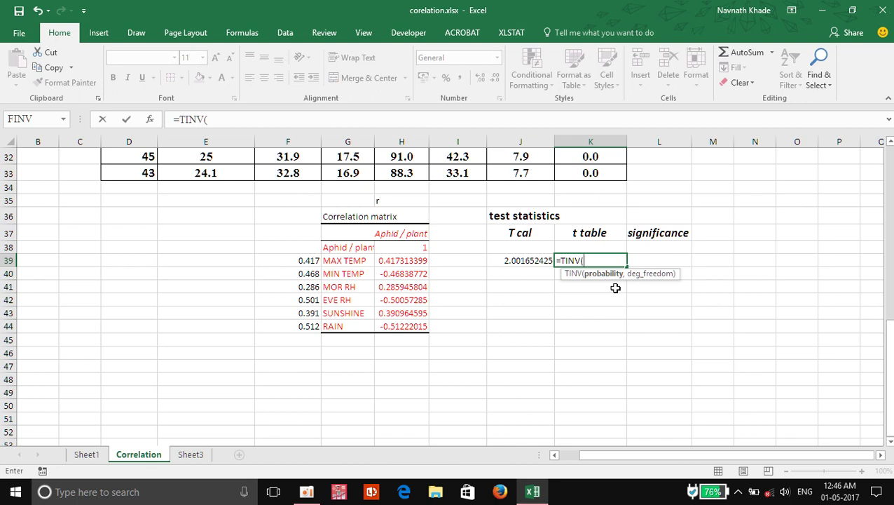
type("0.05,")
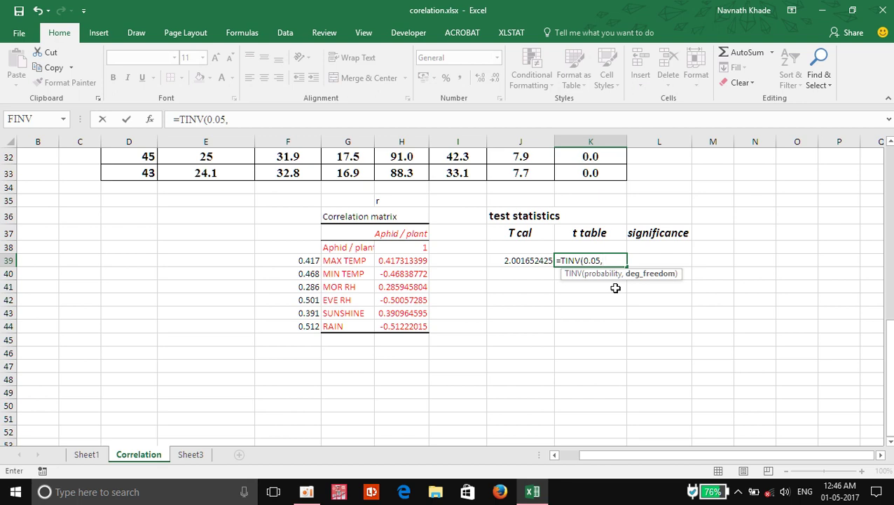
type("19)")
key("Return")
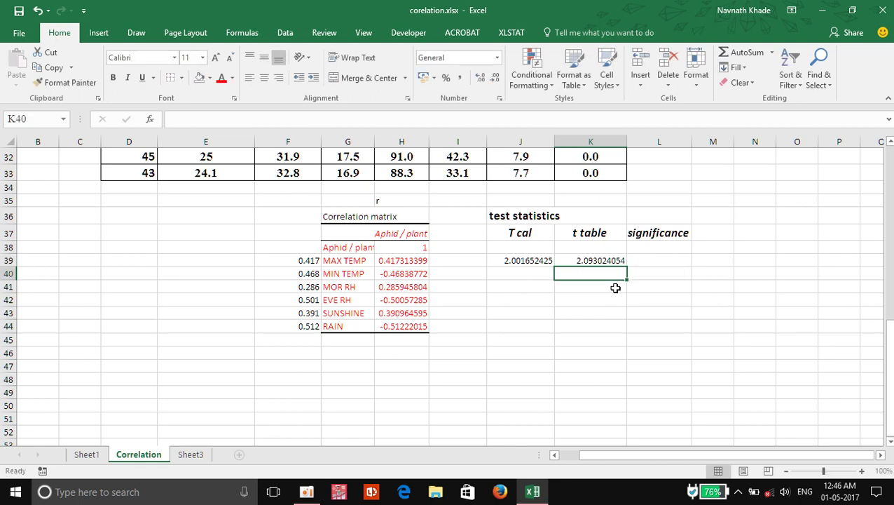
left_click(729, 300)
left_click(579, 262)
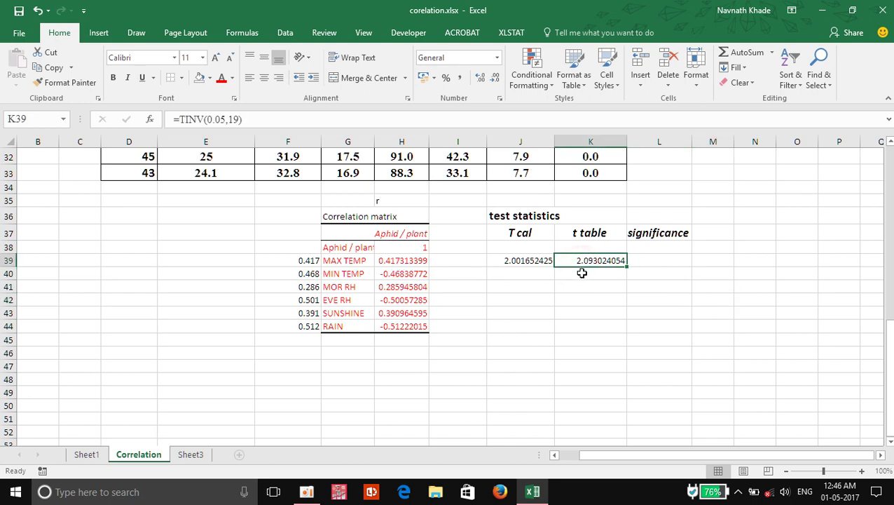
Reduce the T cal and t table values in J39:K39 to three decimal places.
left_click(515, 260)
left_click_drag(558, 260, 595, 259)
left_click(495, 78)
left_click(494, 77)
left_click(495, 78)
left_click(495, 78)
left_click(495, 77)
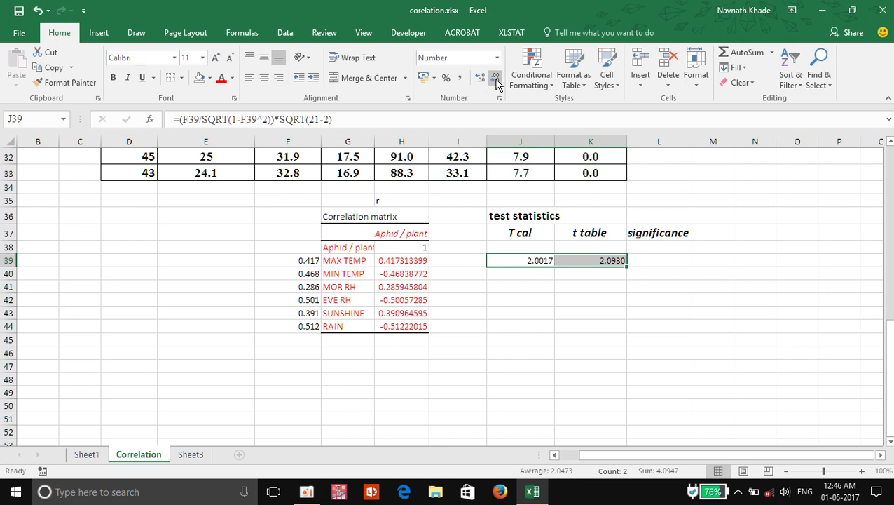
left_click(495, 78)
left_click(593, 300)
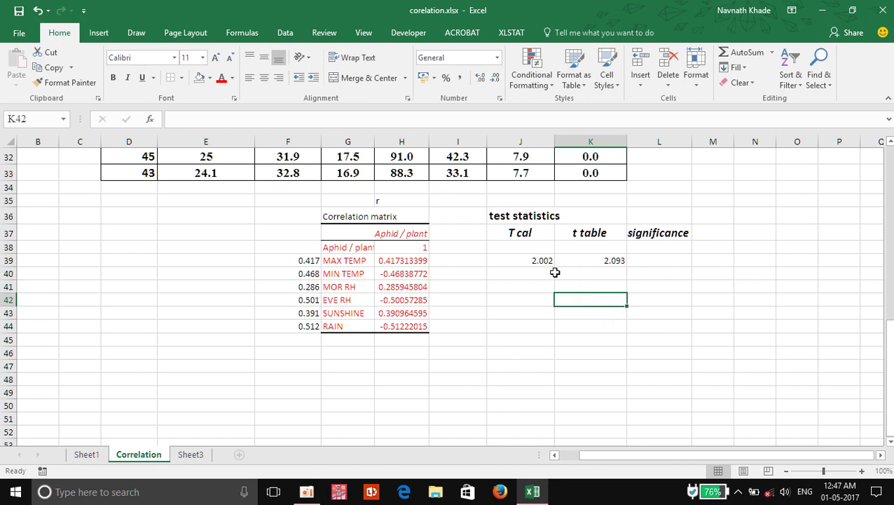
Begin an IF formula in the significance cell L39 with the logical test J39>=K39.
left_click(657, 264)
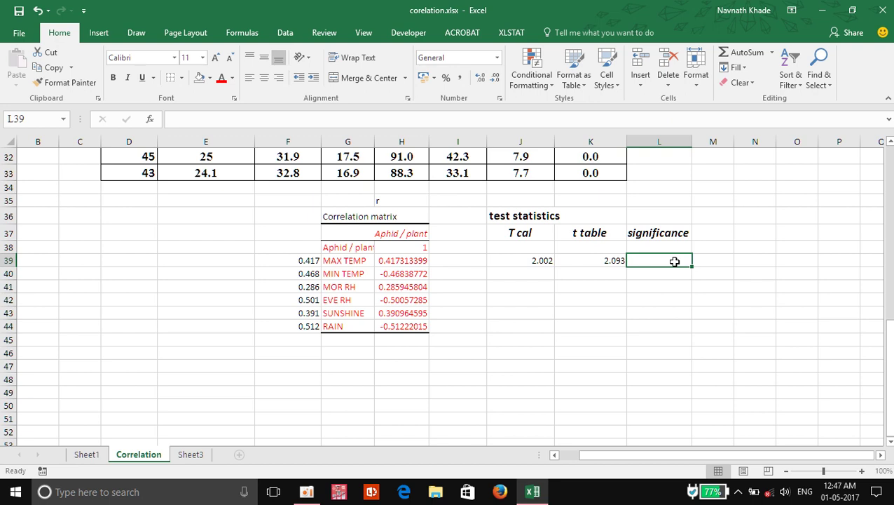
type("=")
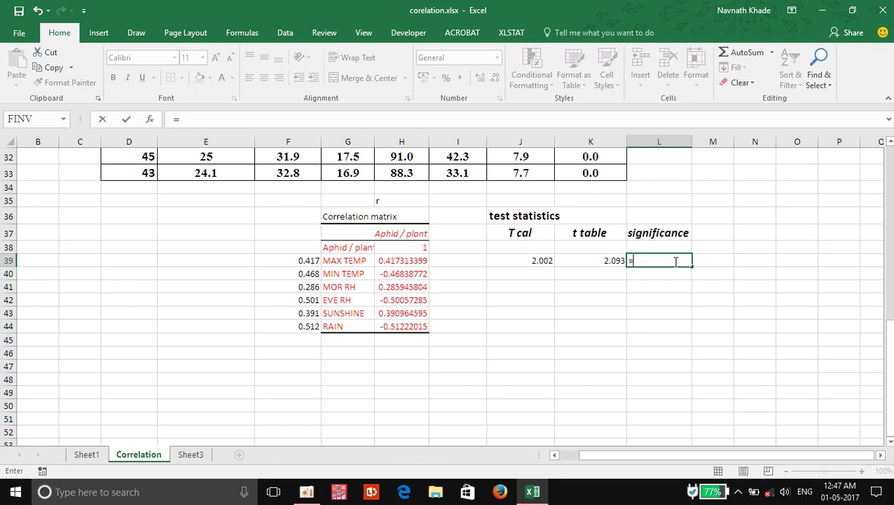
type("if")
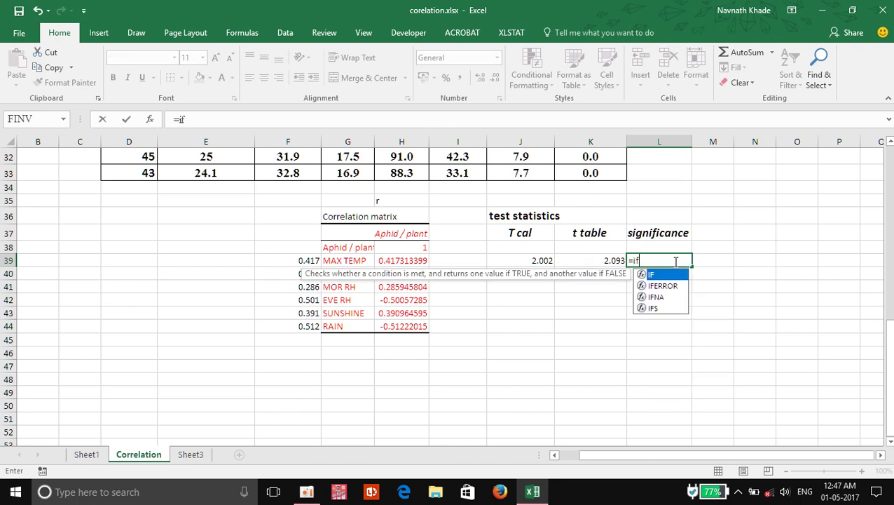
double_click(652, 273)
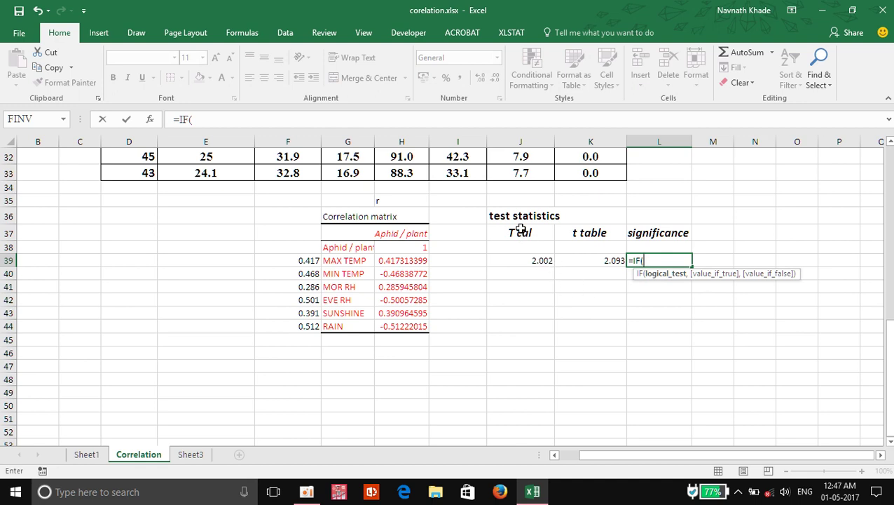
left_click(533, 262)
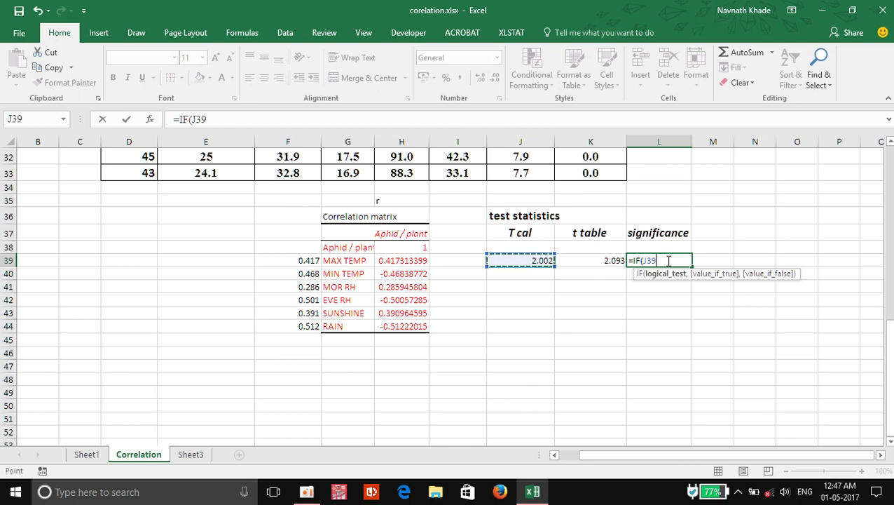
type(">=")
left_click(599, 263)
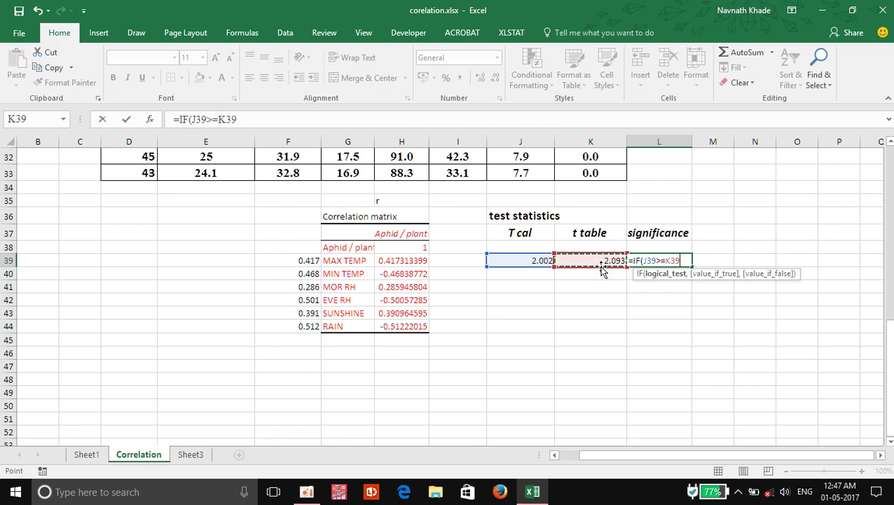
type(",")
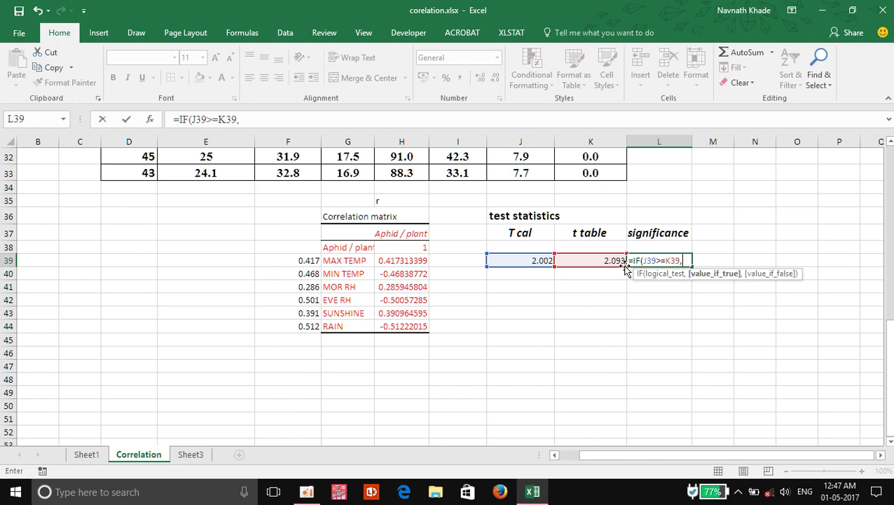
type(" sign")
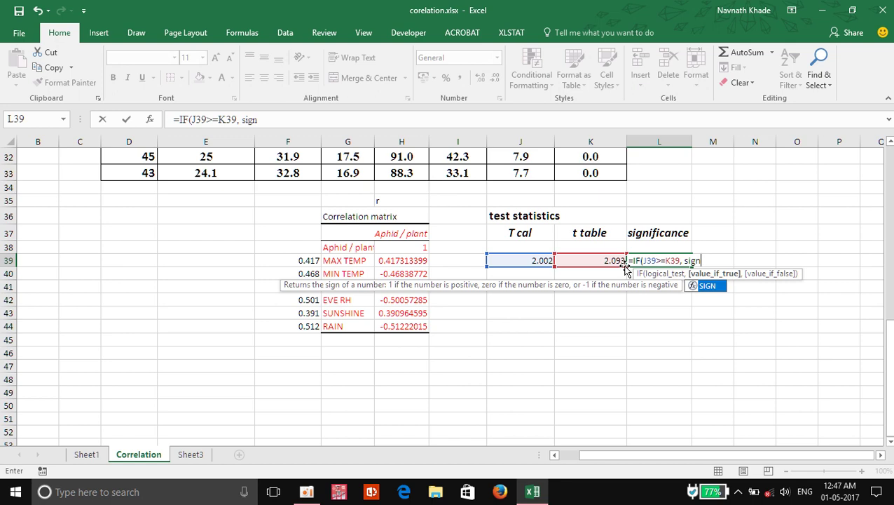
key("BackSpace")
key("BackSpace")
key("BackSpace")
key("BackSpace")
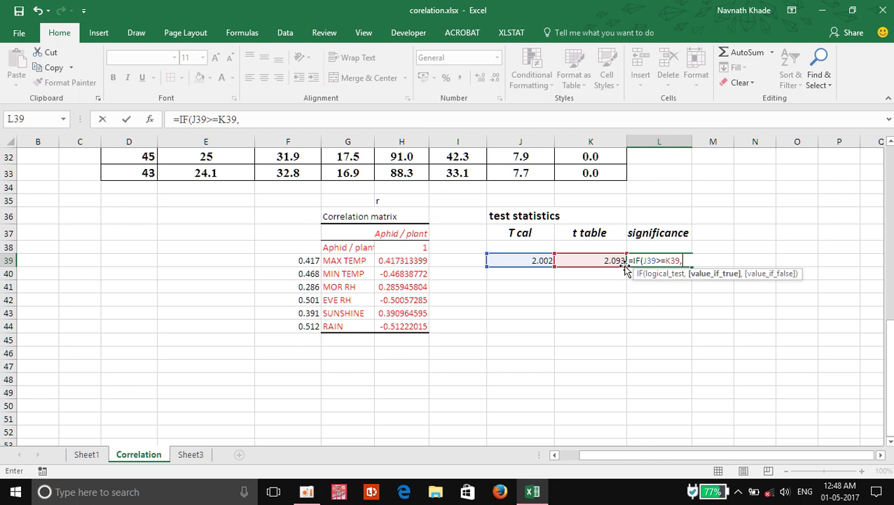
Complete the L39 IF formula with "sing" as the true result and "NS" as the false result.
type("\"sing")
type(",")
key("BackSpace")
key("BackSpace")
type("g\",")
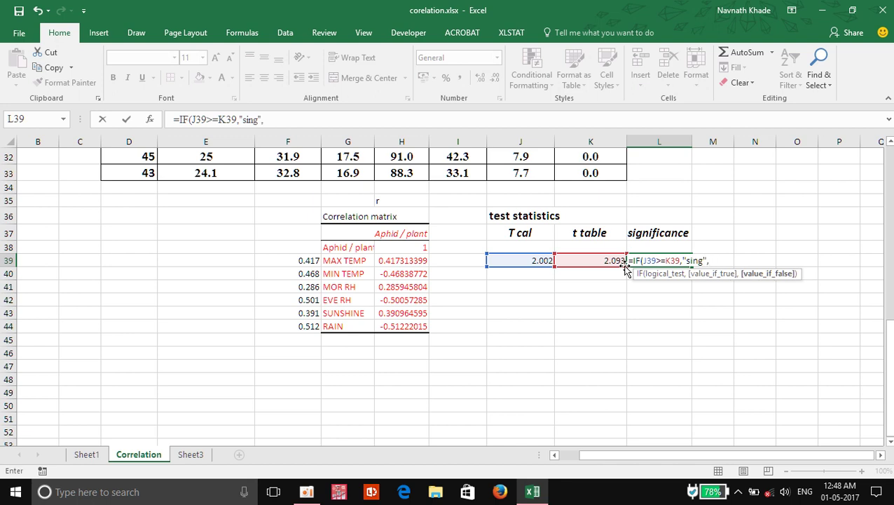
type("\"NS\")")
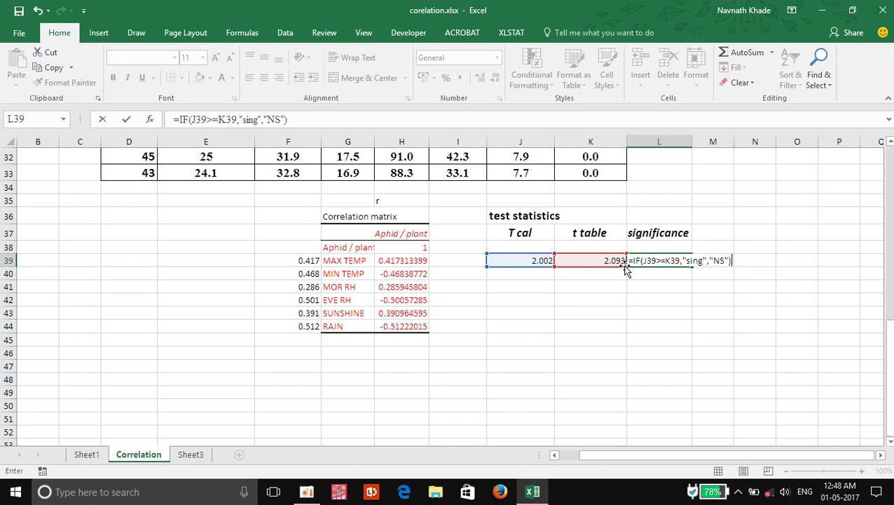
key("Return")
left_click(762, 287)
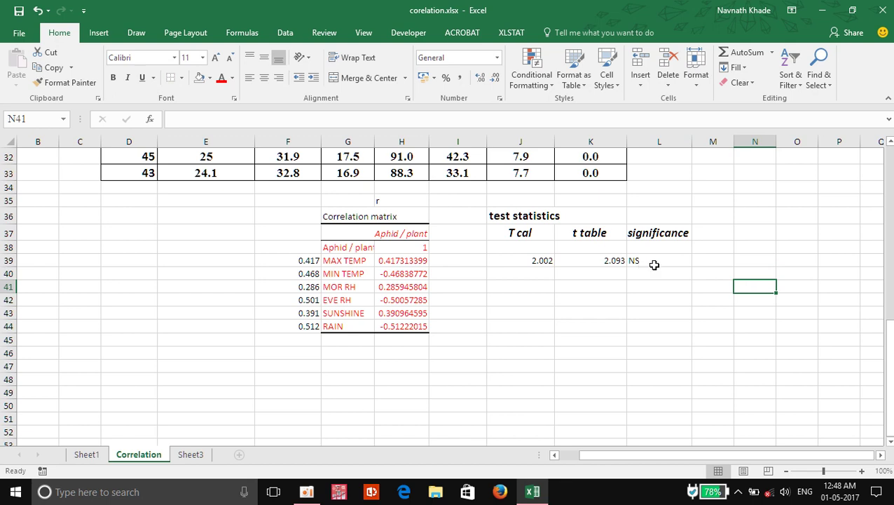
left_click(659, 261)
left_click(765, 279)
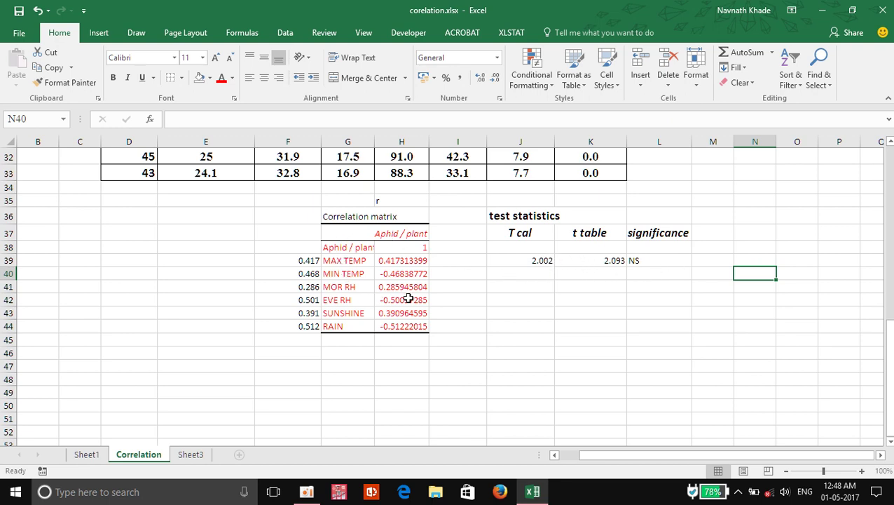
left_click(537, 260)
left_click(554, 269)
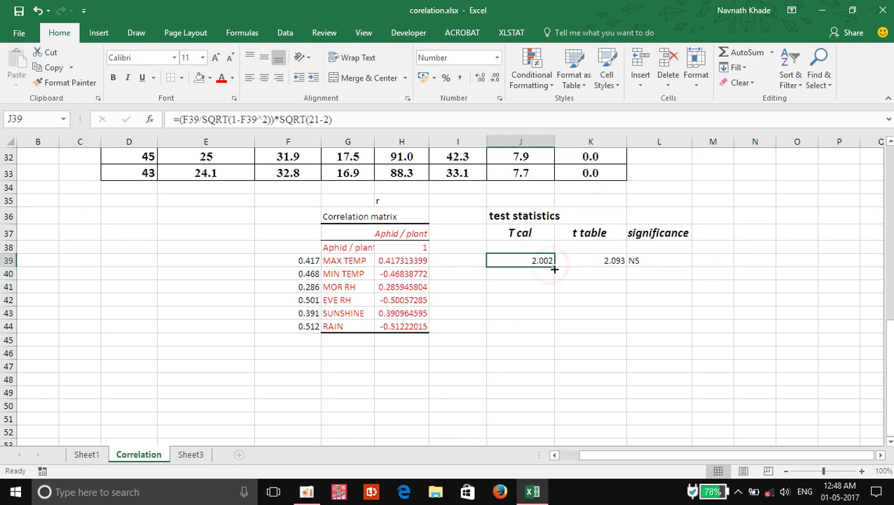
left_click(623, 295)
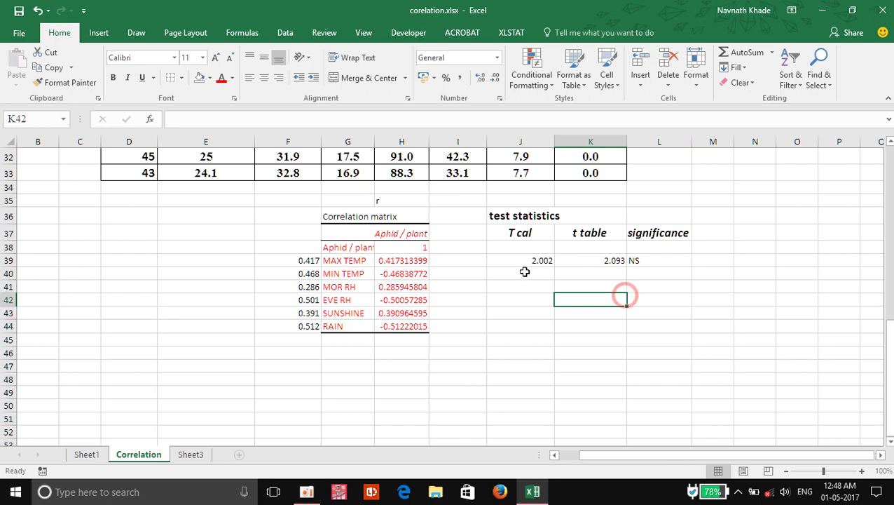
left_click(670, 259)
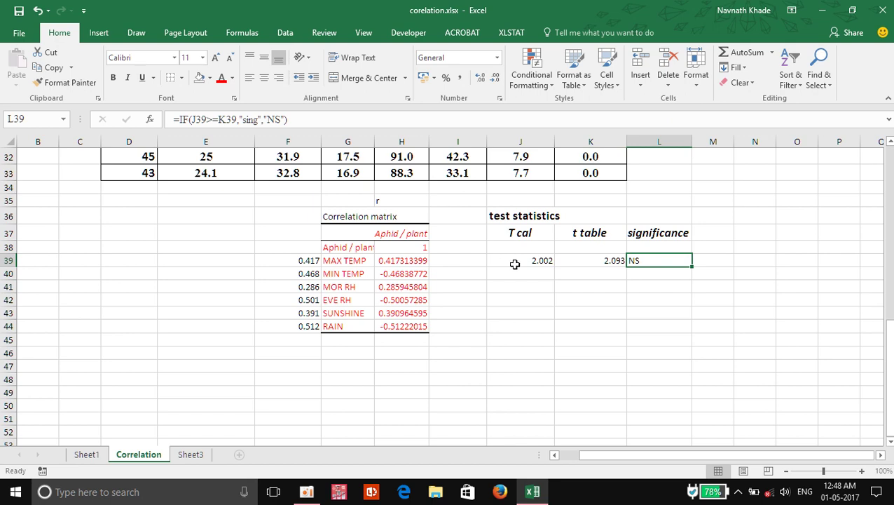
Enter the label "0.05 alfa level" in L36 above the significance heading.
left_click(602, 218)
left_click(650, 218)
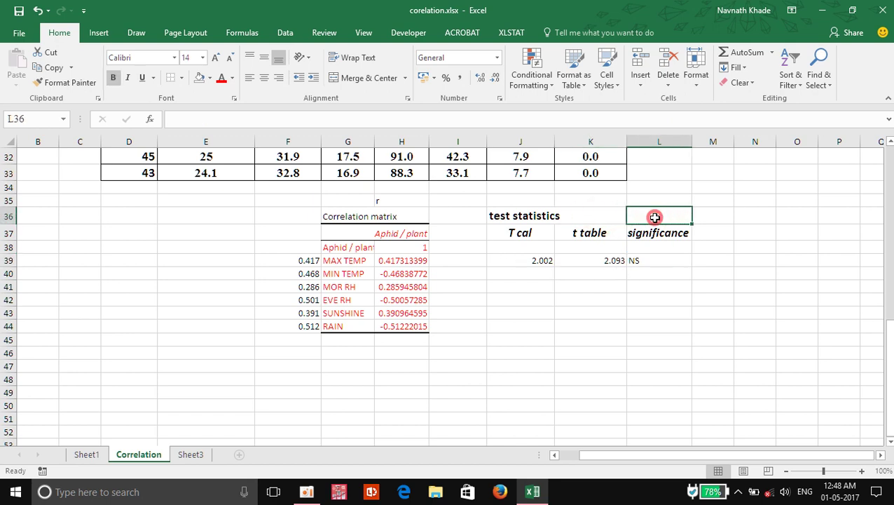
type("0.")
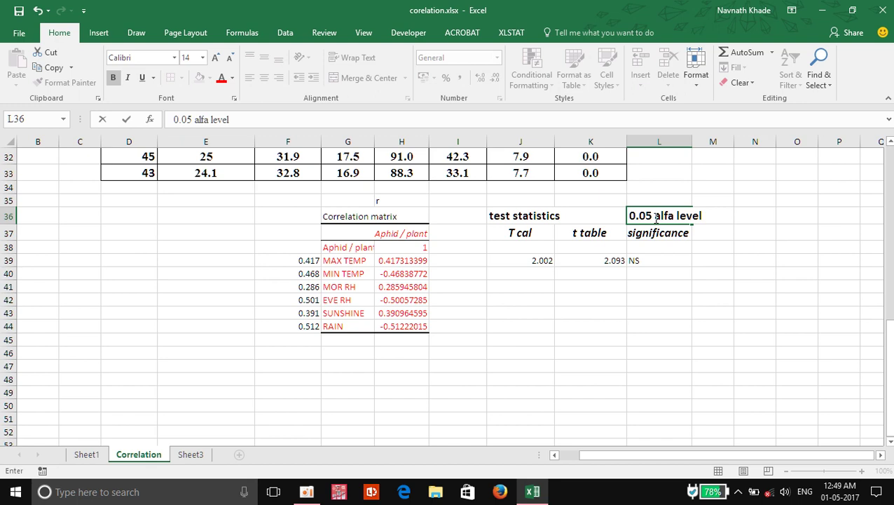
type("05 alfa level")
left_click(699, 246)
left_click(768, 259)
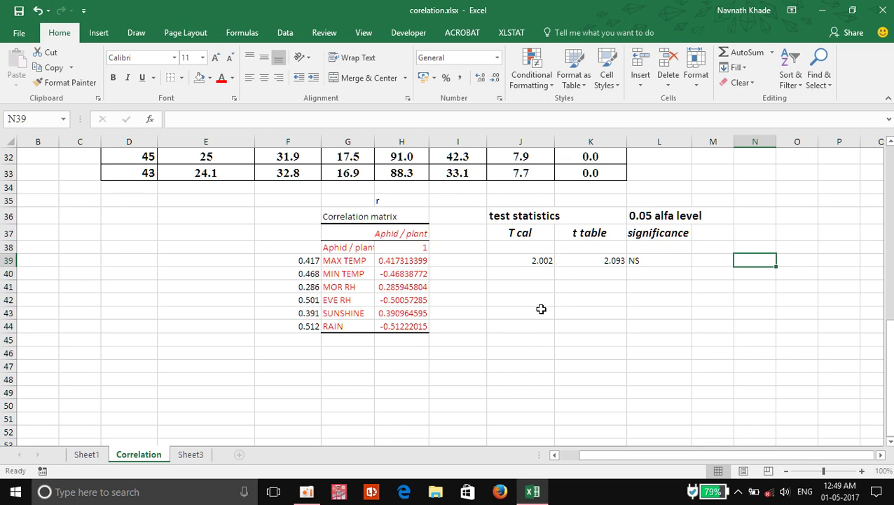
Save the corelation.xlsx workbook with the finished test statistics for MAX TEMP.
scroll(543, 309, "up", 3)
scroll(389, 337, "up", 3)
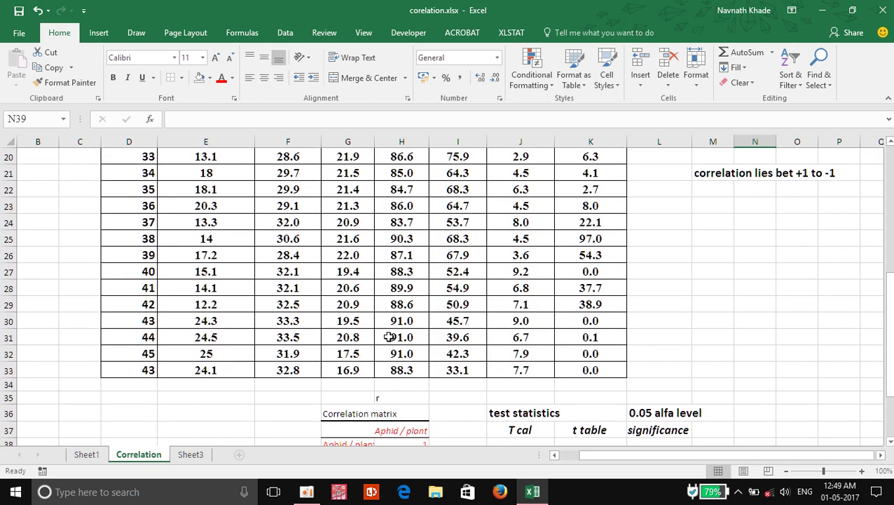
scroll(437, 344, "down", 3)
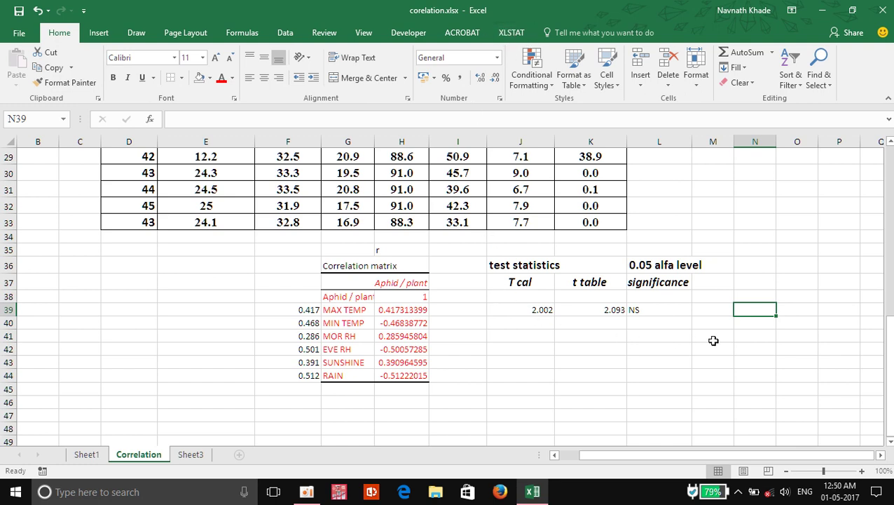
left_click(19, 12)
left_click(678, 455)
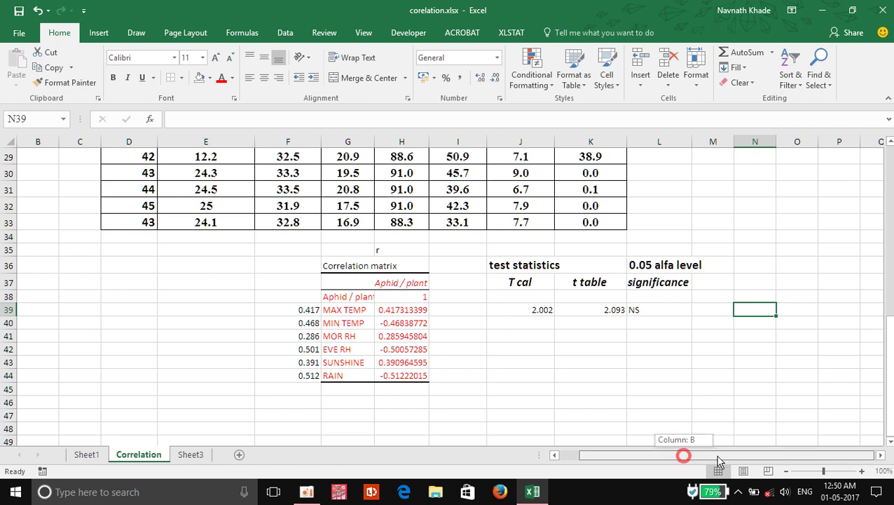
Start the XLSTAT add-in and proceed with its trial version.
left_click(512, 33)
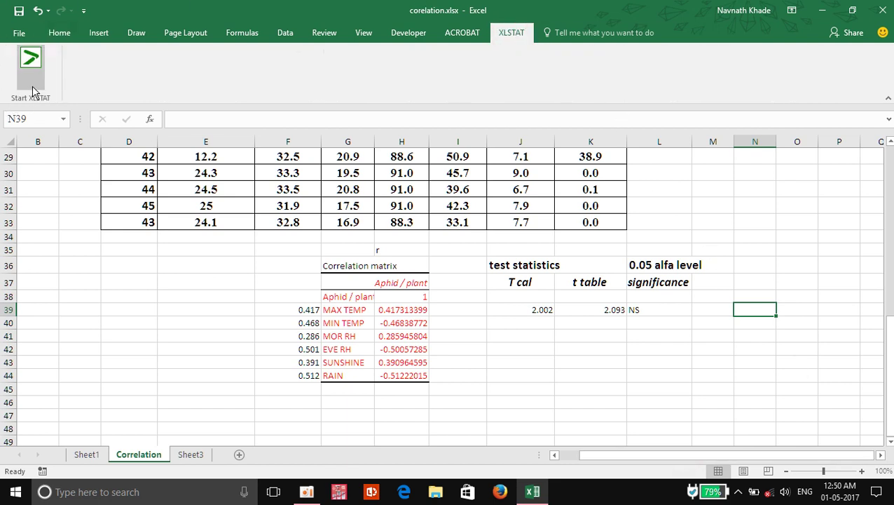
left_click(30, 60)
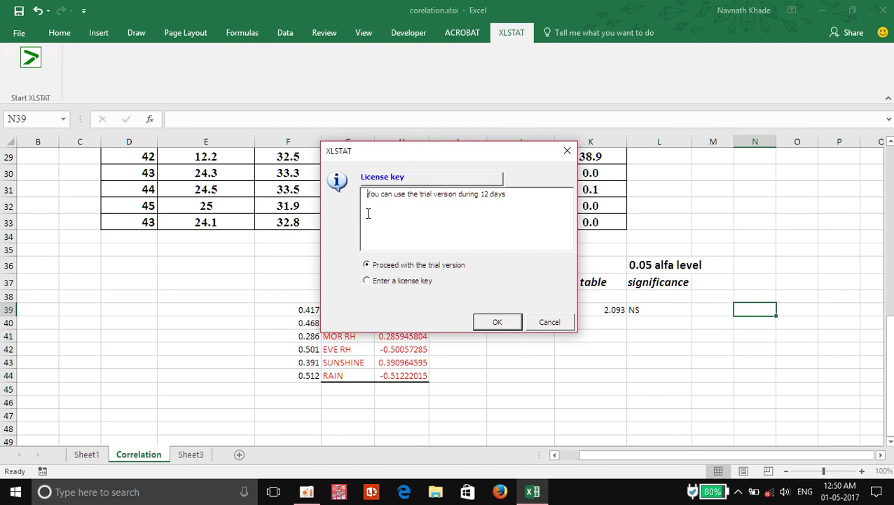
left_click(498, 323)
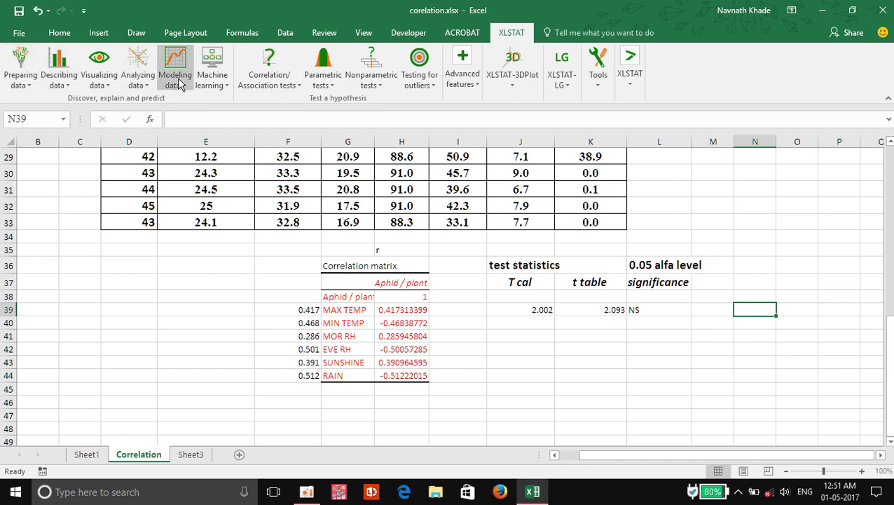
left_click(156, 88)
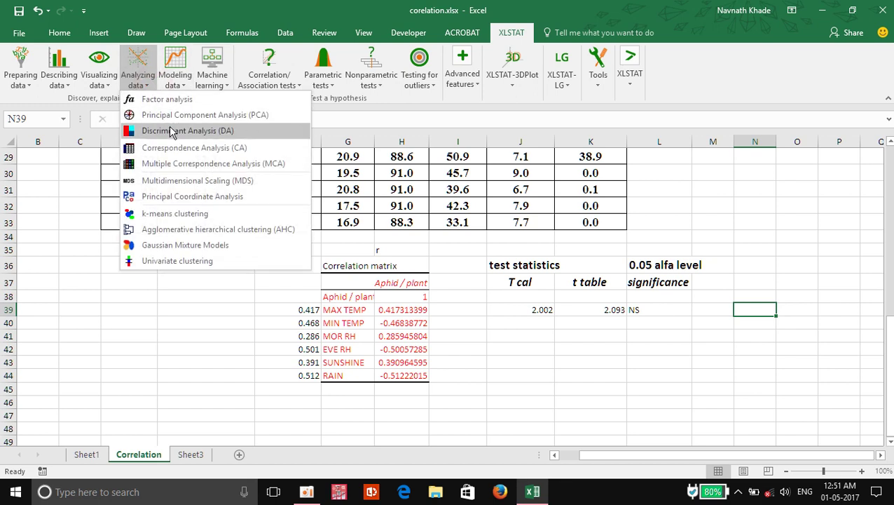
left_click(140, 308)
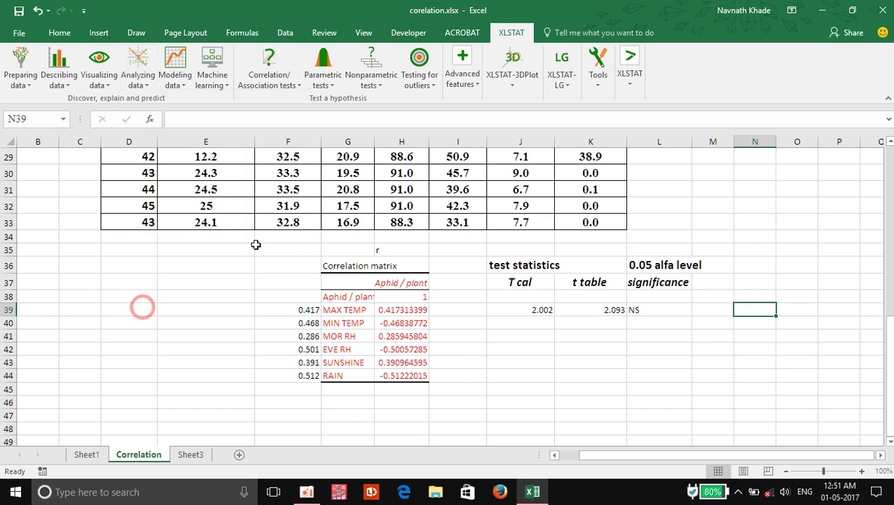
left_click(181, 87)
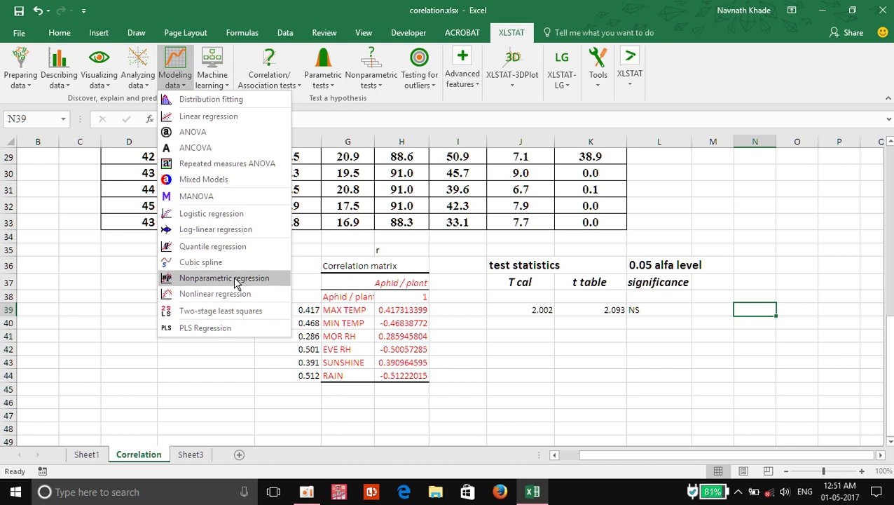
left_click(43, 249)
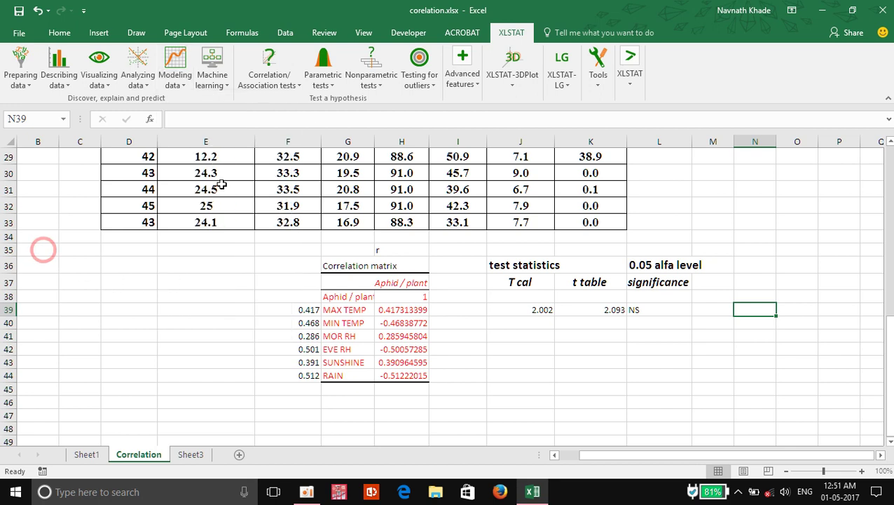
left_click(340, 82)
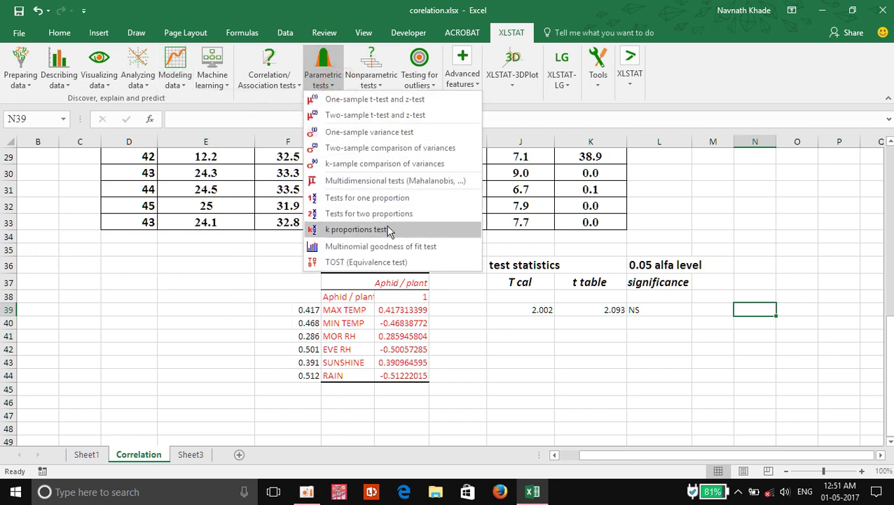
left_click(150, 269)
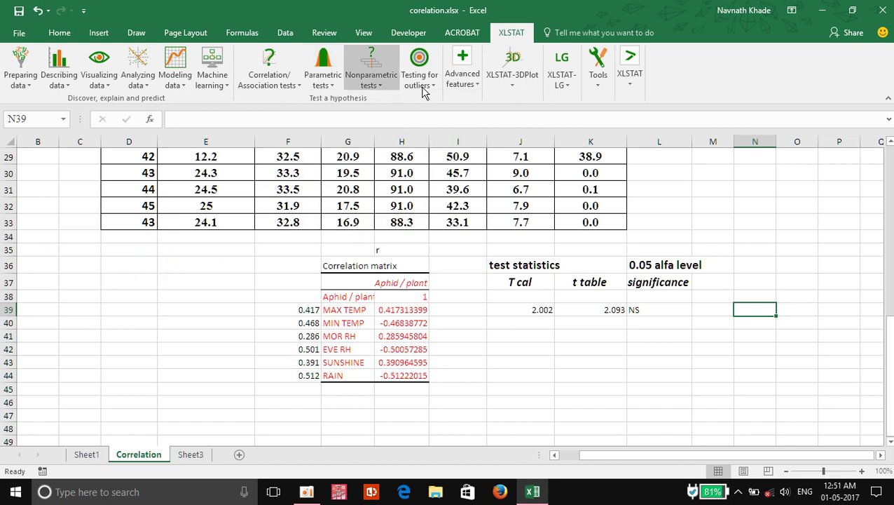
left_click(370, 83)
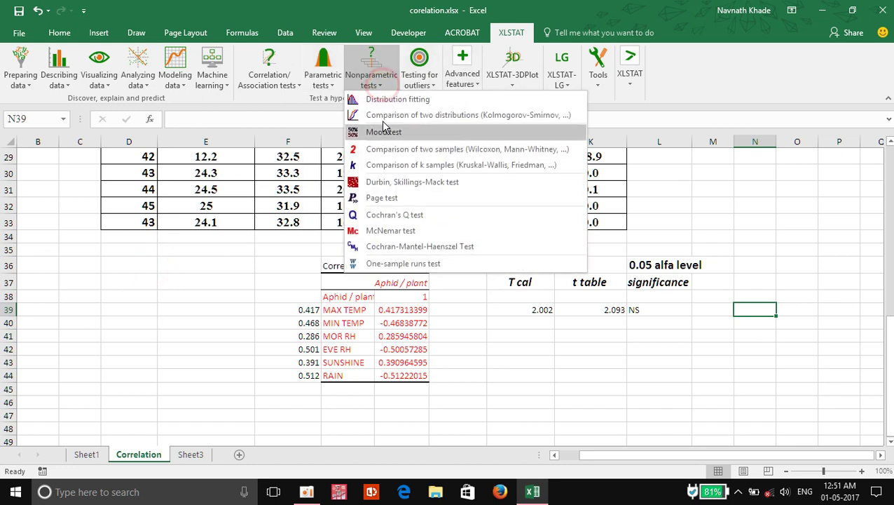
left_click(235, 211)
left_click(463, 84)
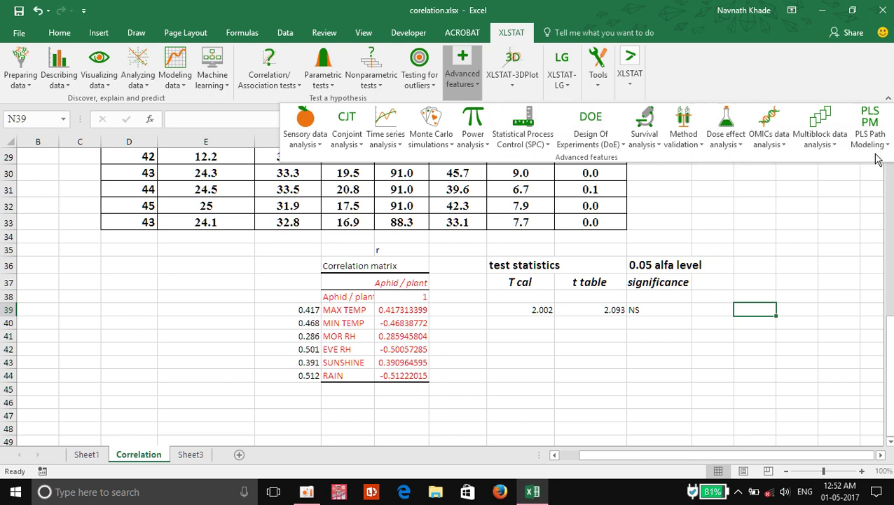
left_click(175, 296)
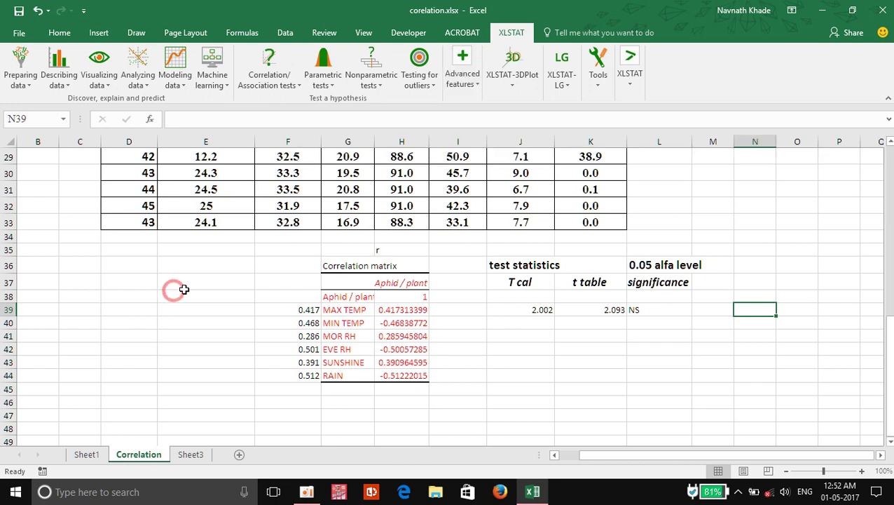
Set up an XLSTAT correlation test of type Pearson on the aphid and weather data in Correlation!E12:K33, including the header row.
left_click(290, 73)
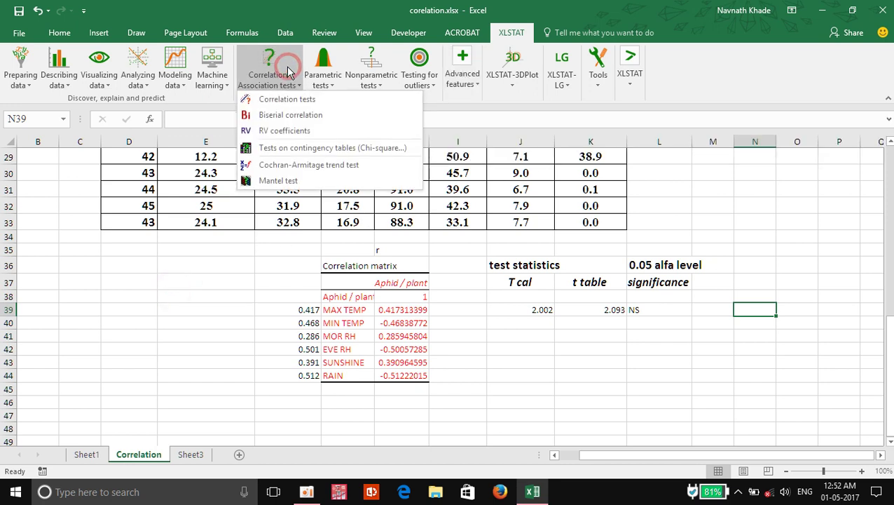
left_click(303, 100)
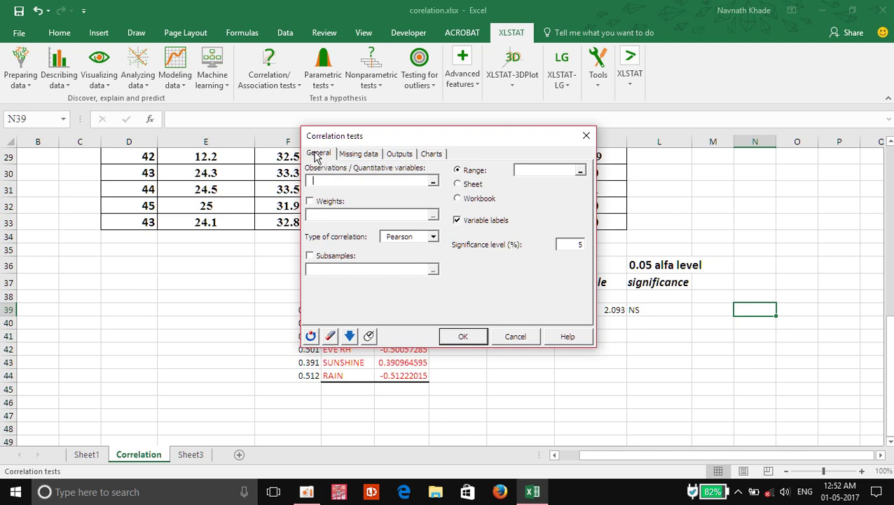
left_click(324, 181)
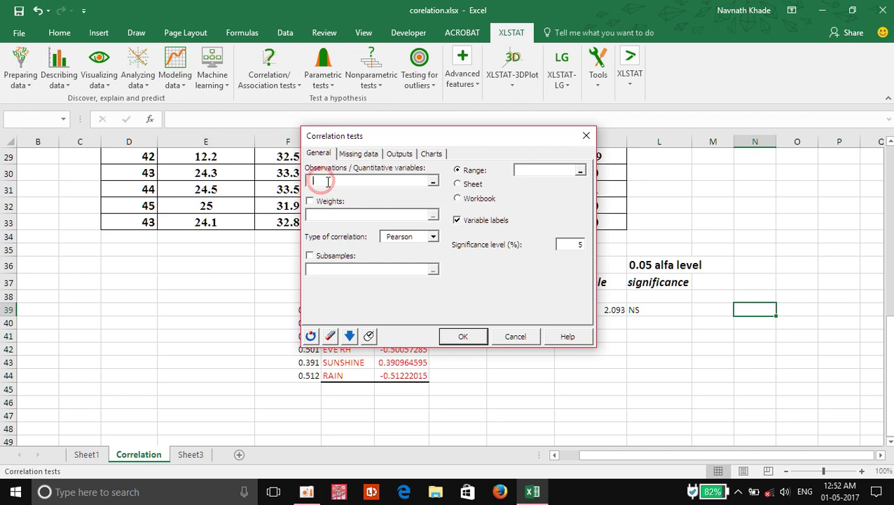
left_click_drag(457, 136, 719, 95)
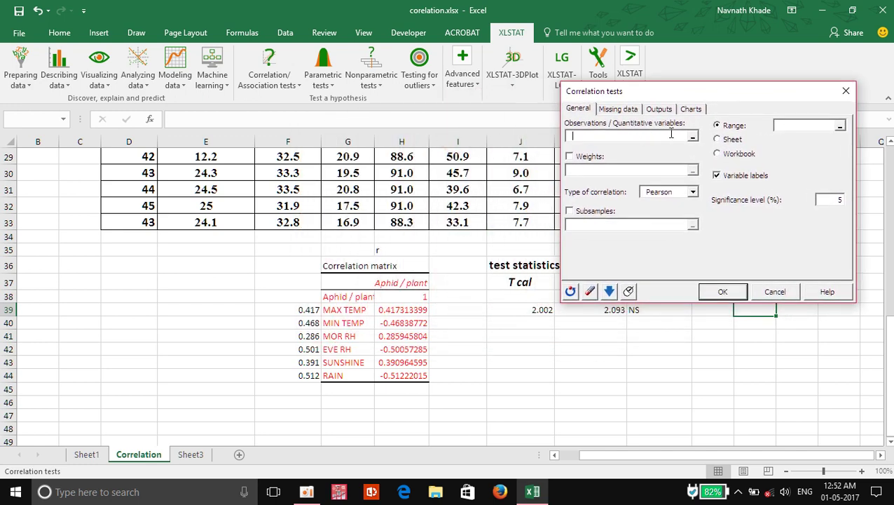
scroll(452, 290, "up", 7)
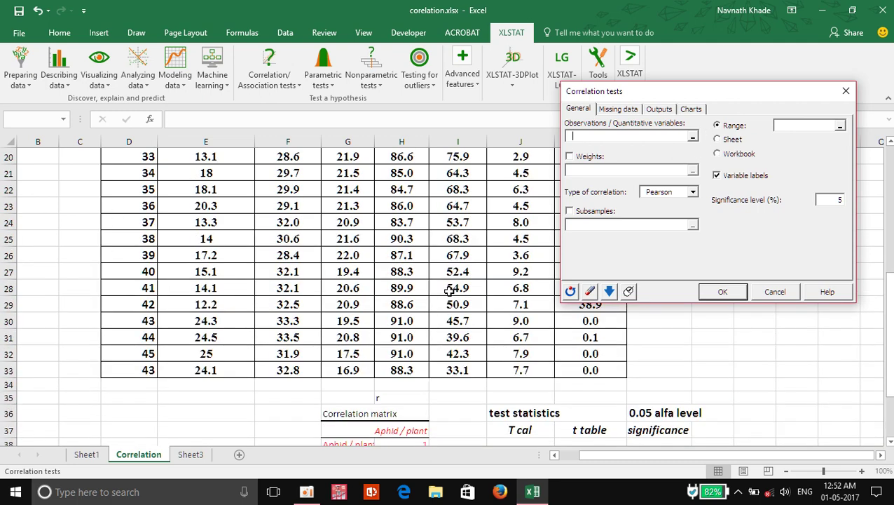
left_click_drag(160, 211, 599, 422)
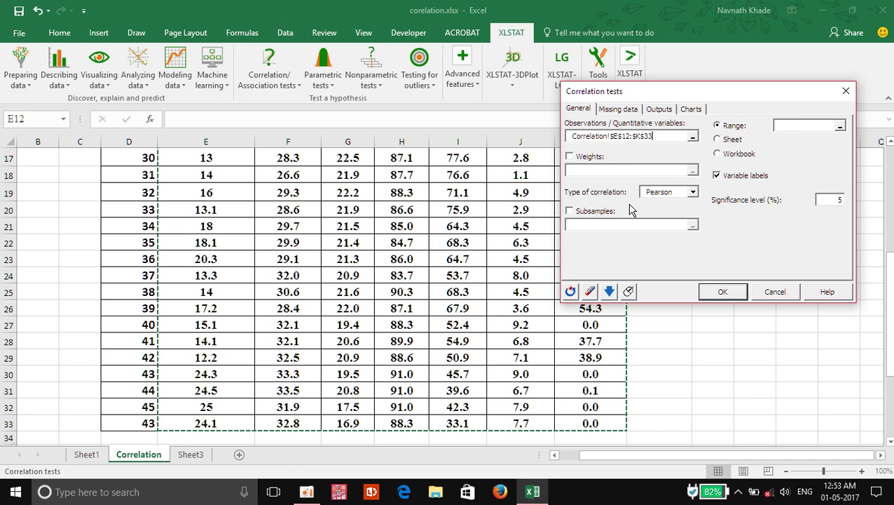
left_click(693, 193)
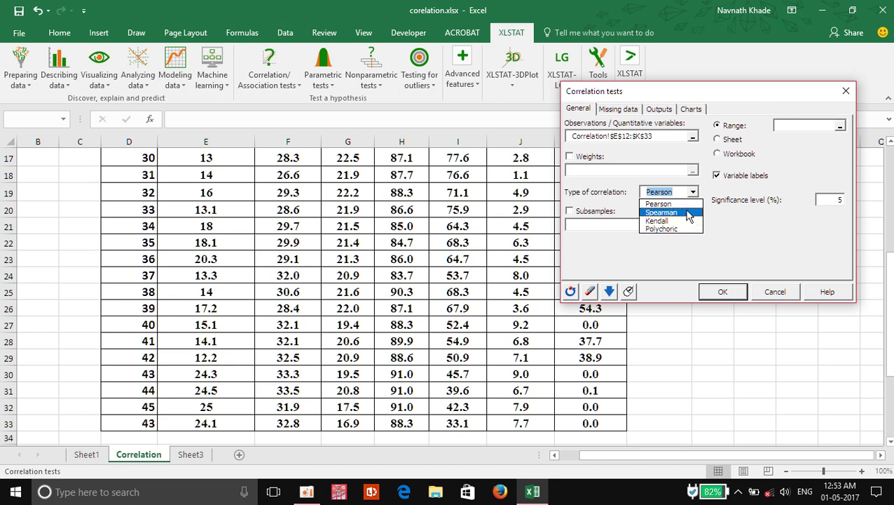
left_click(685, 205)
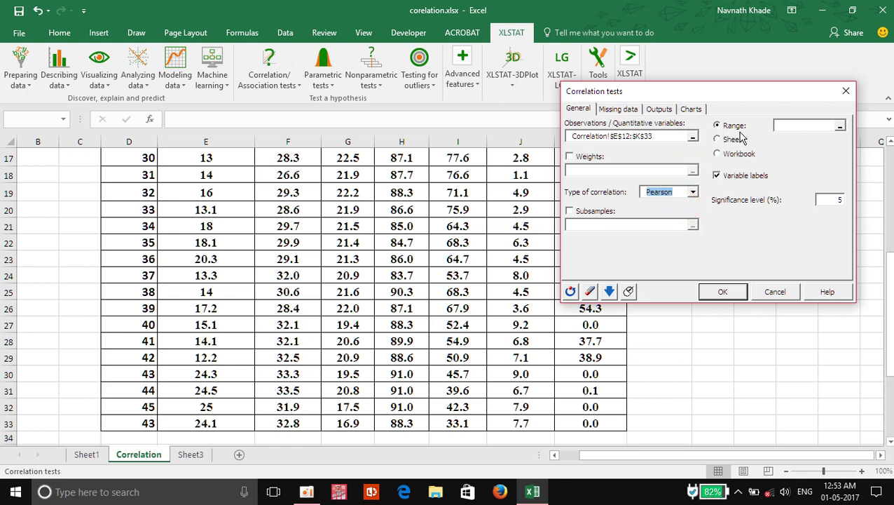
Set the correlation test's output range to cell E47 on the Correlation sheet, beneath the existing correlation matrix.
left_click(797, 125)
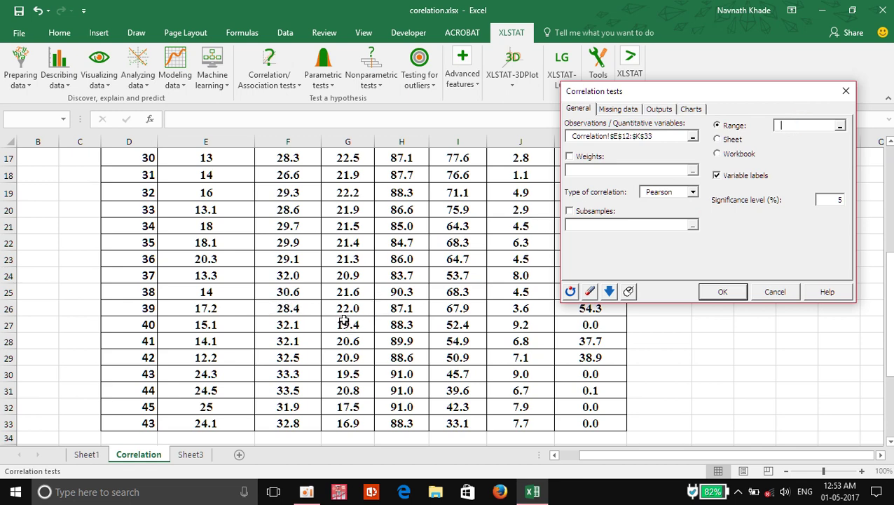
scroll(347, 322, "down", 9)
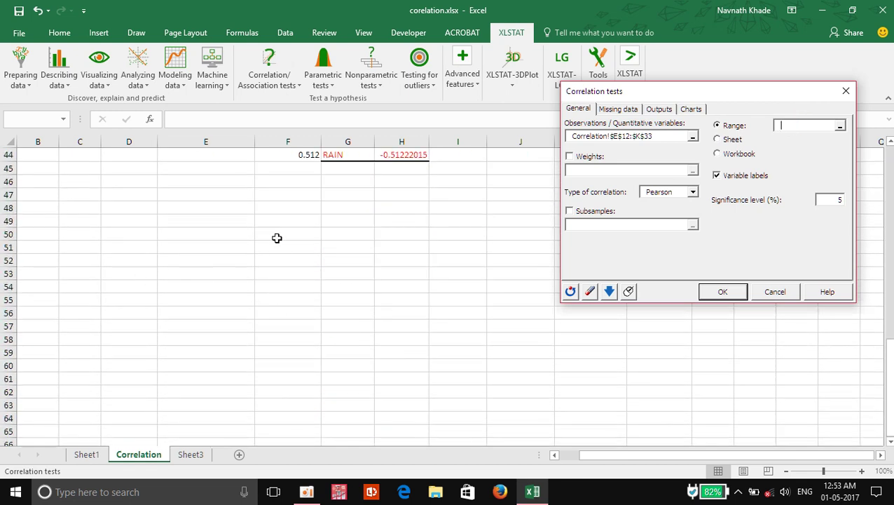
left_click(186, 195)
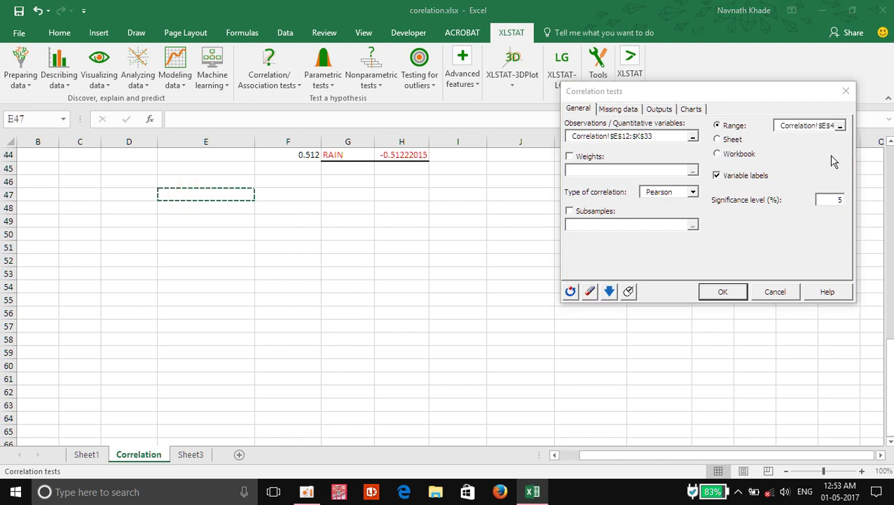
left_click(829, 126)
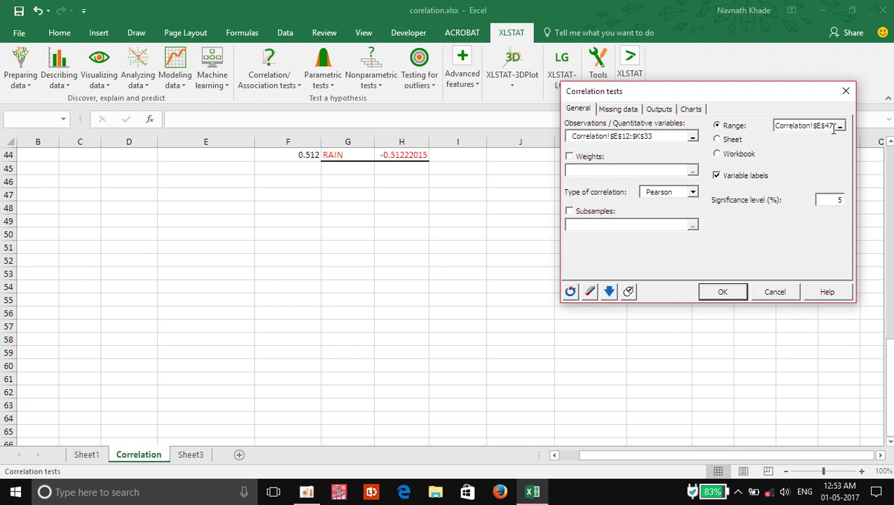
left_click(829, 125)
key("BackSpace")
key("BackSpace")
key("BackSpace")
key("BackSpace")
key("BackSpace")
key("BackSpace")
key("BackSpace")
key("BackSpace")
key("BackSpace")
key("BackSpace")
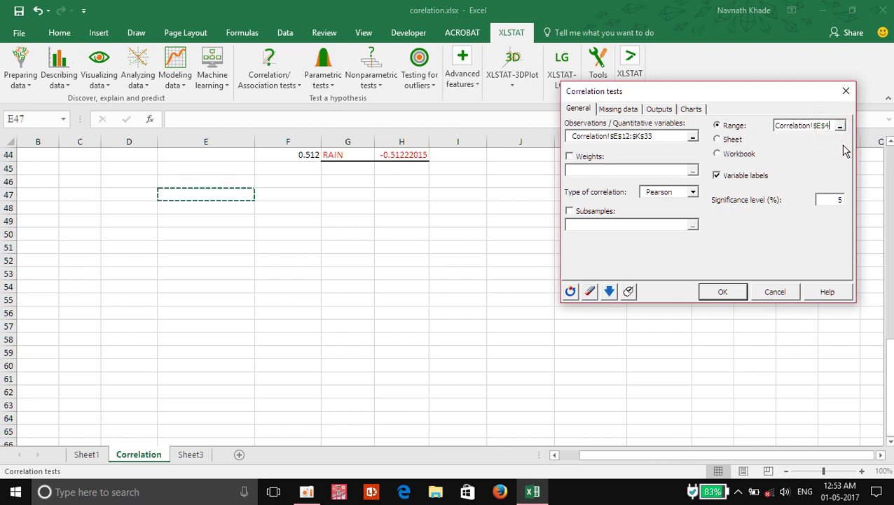
left_click(224, 196)
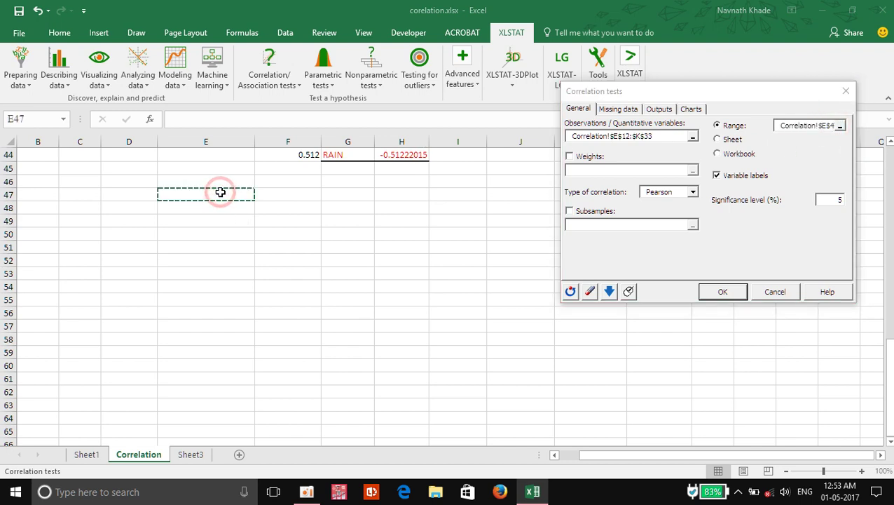
Review the correlation test's variable labels setting against the data headers, plus its missing data, outputs and charts options.
left_click(717, 175)
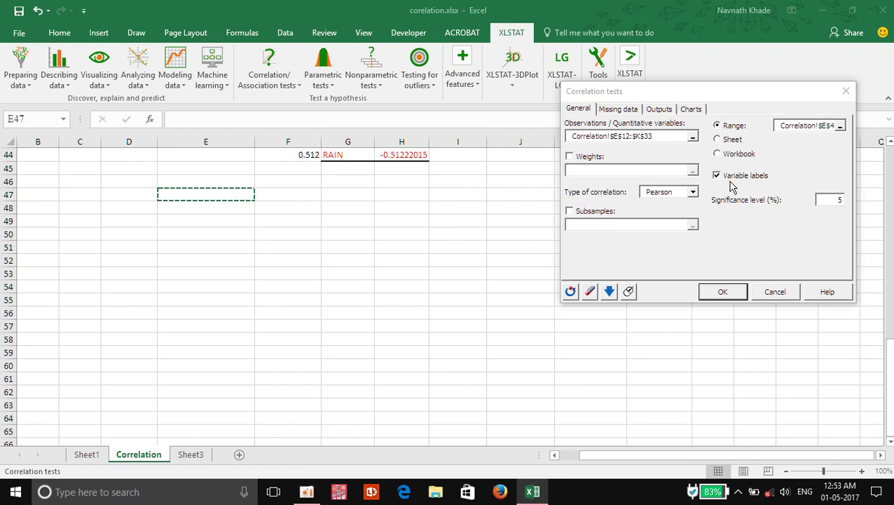
scroll(361, 245, "up", 11)
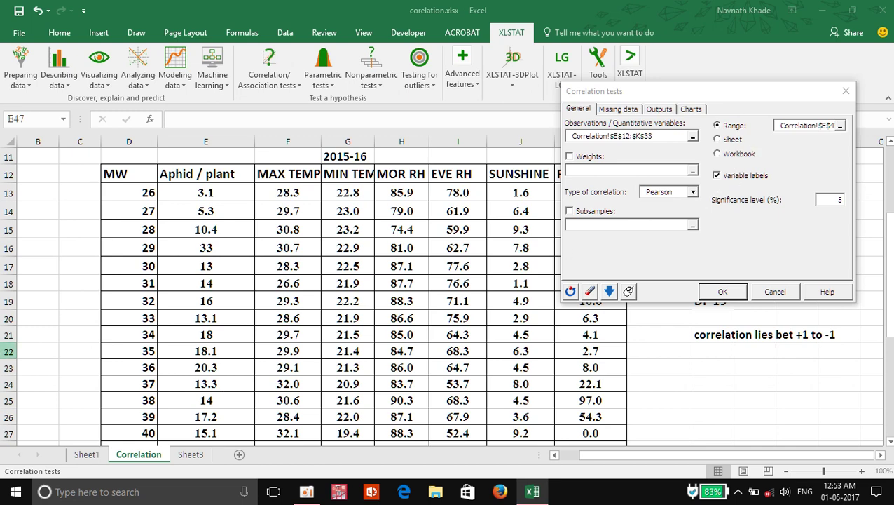
scroll(74, 303, "down", 4)
scroll(485, 369, "down", 4)
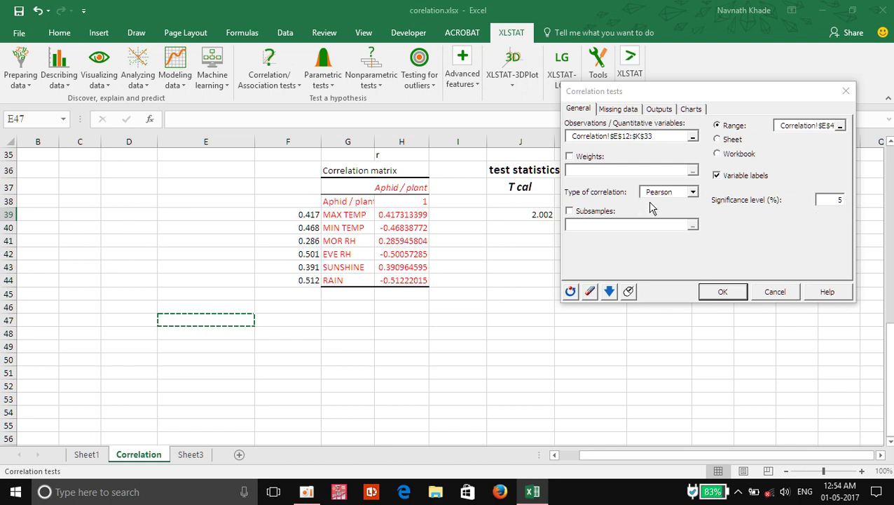
left_click(581, 111)
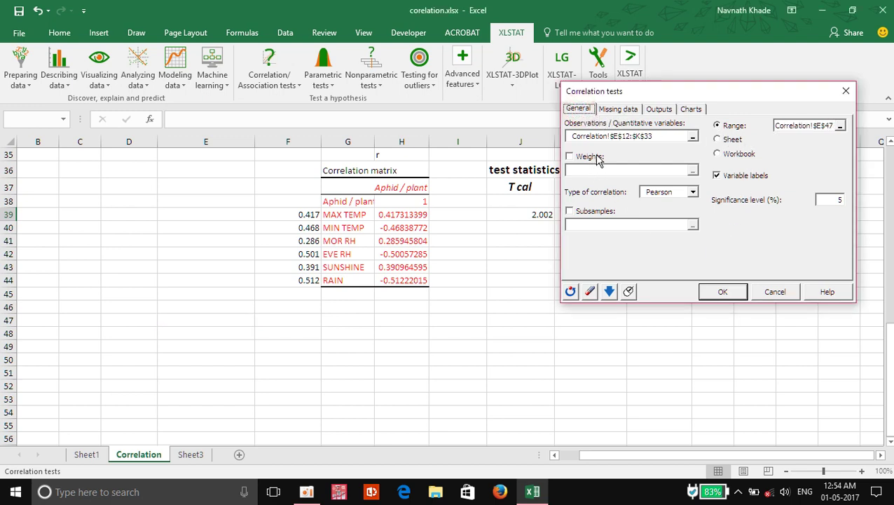
left_click(617, 110)
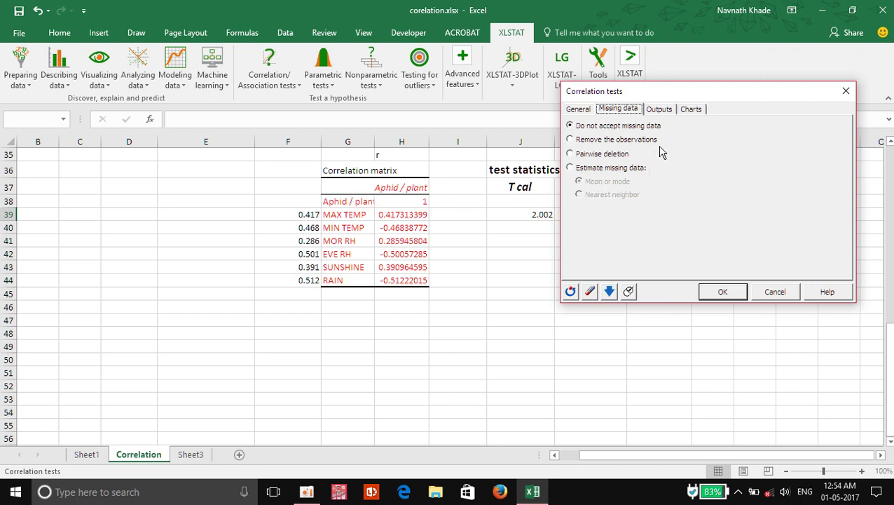
left_click(659, 110)
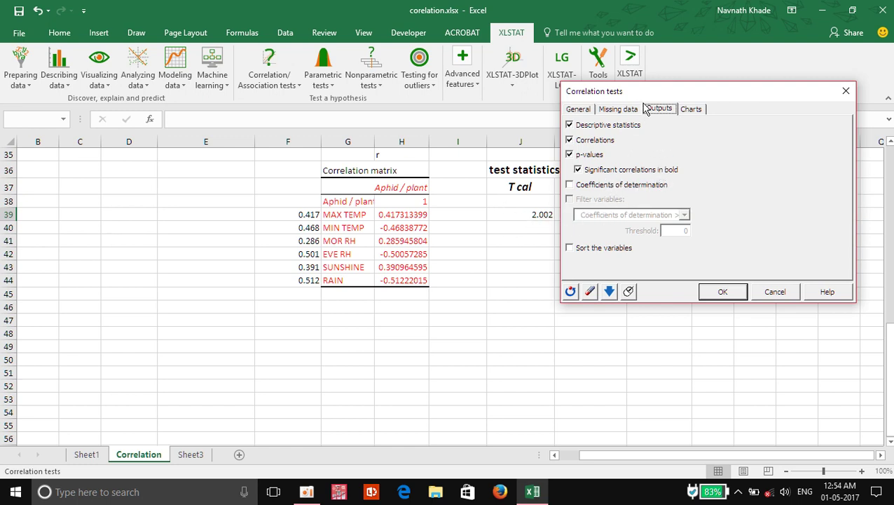
left_click(692, 110)
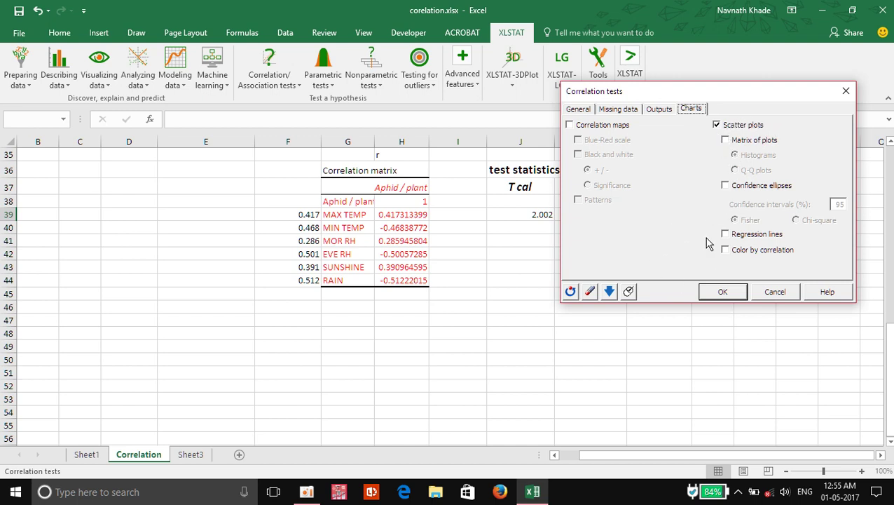
left_click(659, 109)
left_click(618, 110)
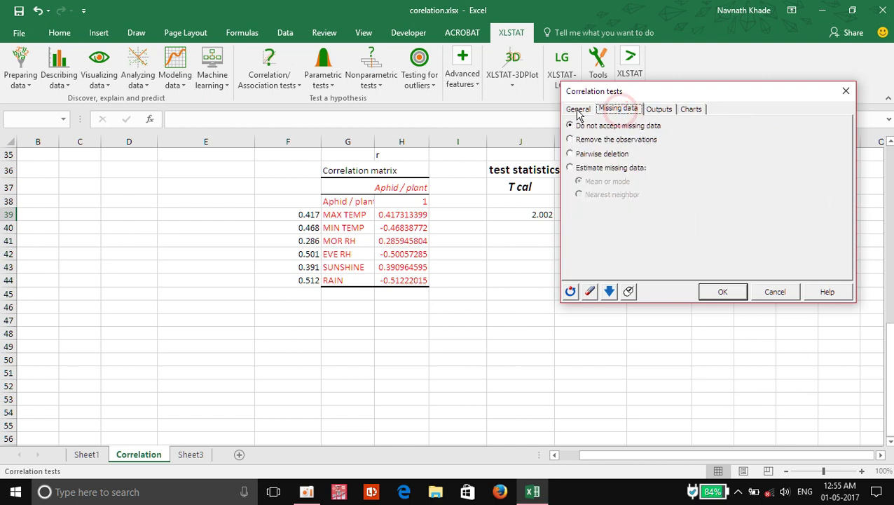
left_click(579, 109)
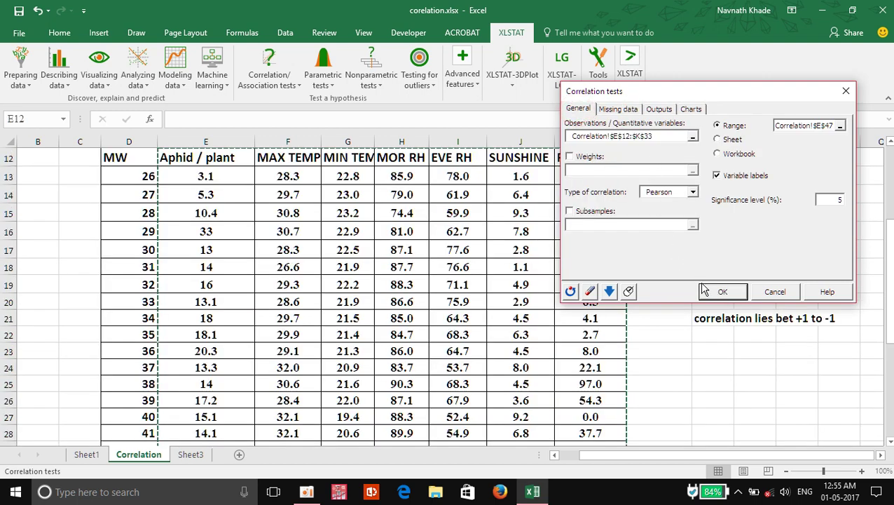
Run the Pearson correlation test and accept the listed data and range selections.
left_click(722, 291)
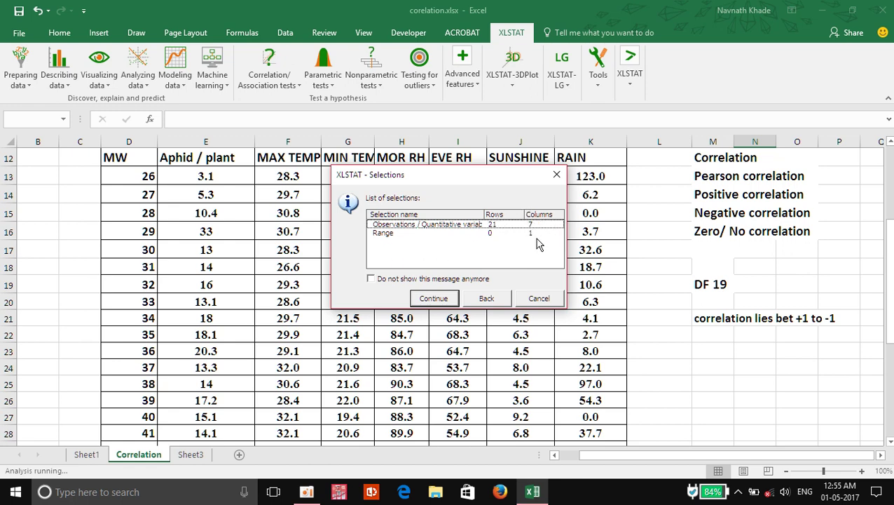
left_click(434, 299)
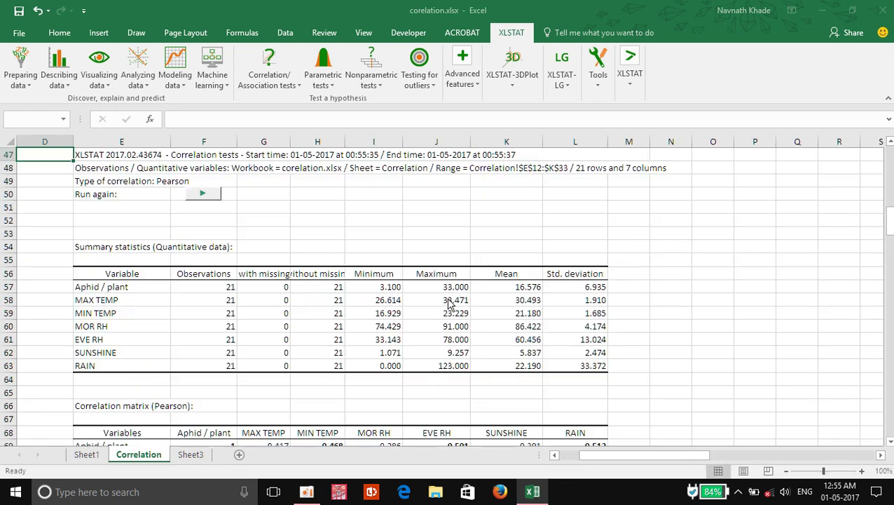
scroll(448, 299, "down", 3)
scroll(406, 291, "up", 7)
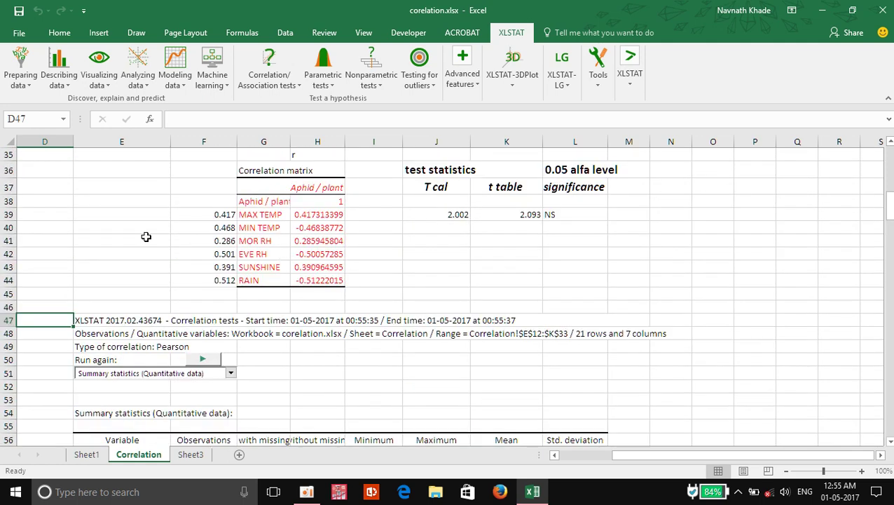
Review the XLSTAT summary statistics and Pearson correlation matrix, comparing the bold significant correlations with the manual test statistics above.
scroll(188, 263, "down", 1)
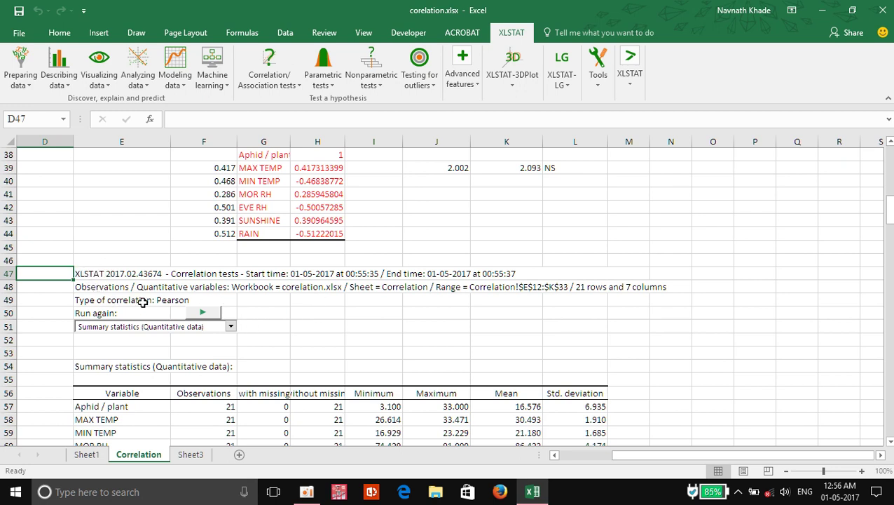
scroll(228, 316, "down", 1)
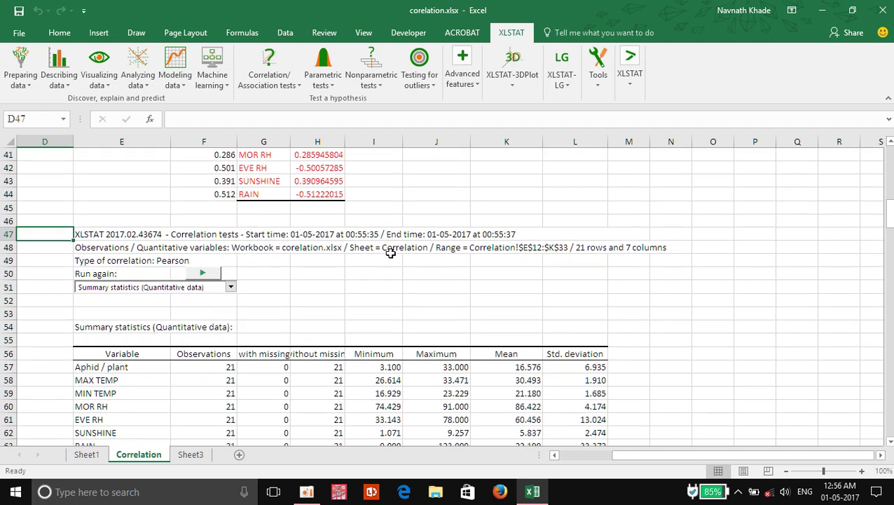
scroll(152, 305, "down", 1)
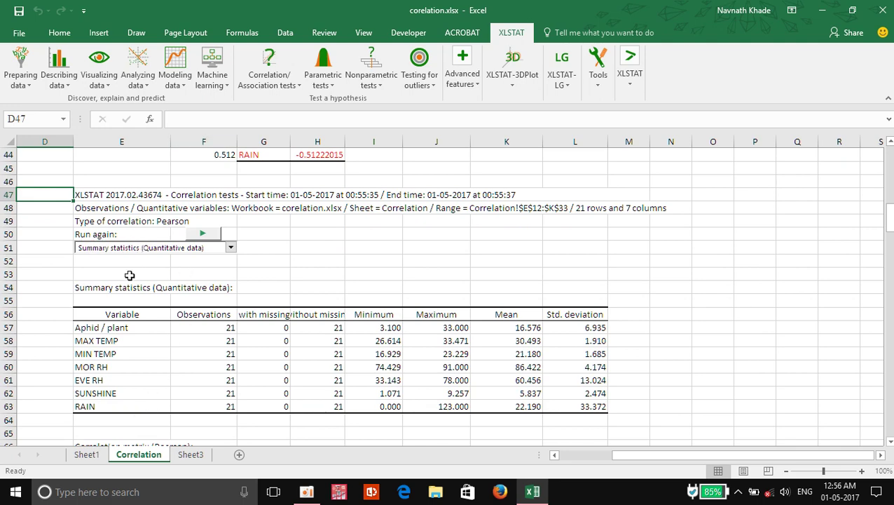
scroll(132, 307, "down", 1)
scroll(107, 269, "down", 2)
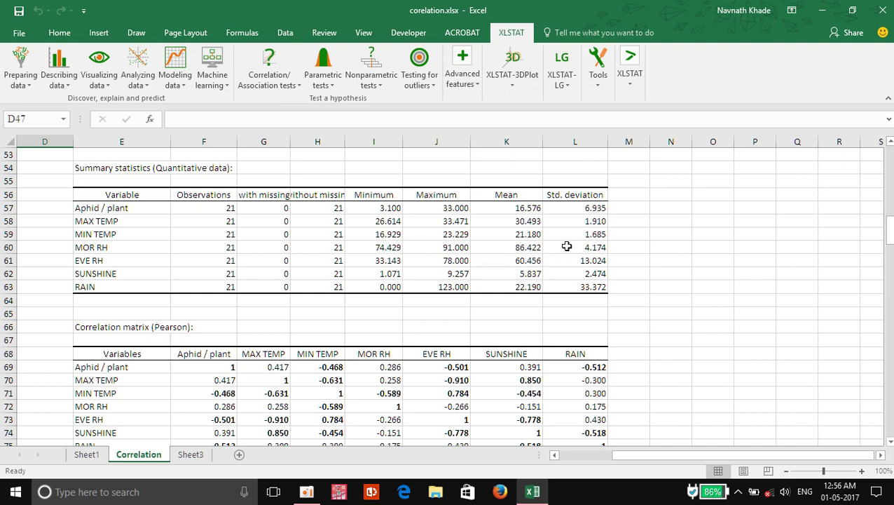
scroll(267, 274, "down", 4)
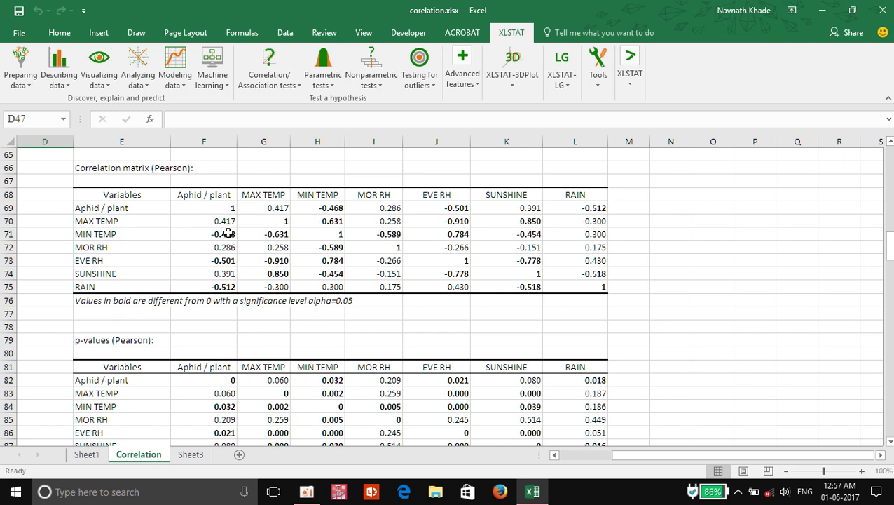
scroll(461, 292, "up", 11)
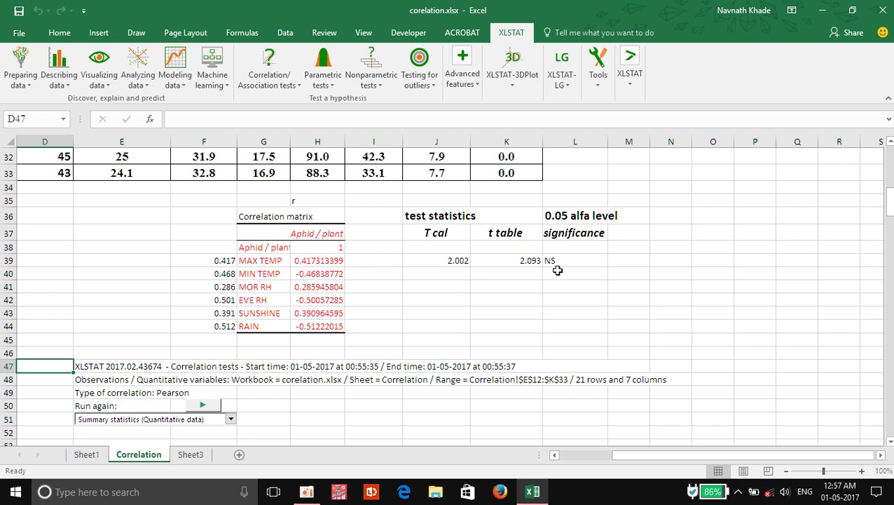
scroll(323, 325, "down", 10)
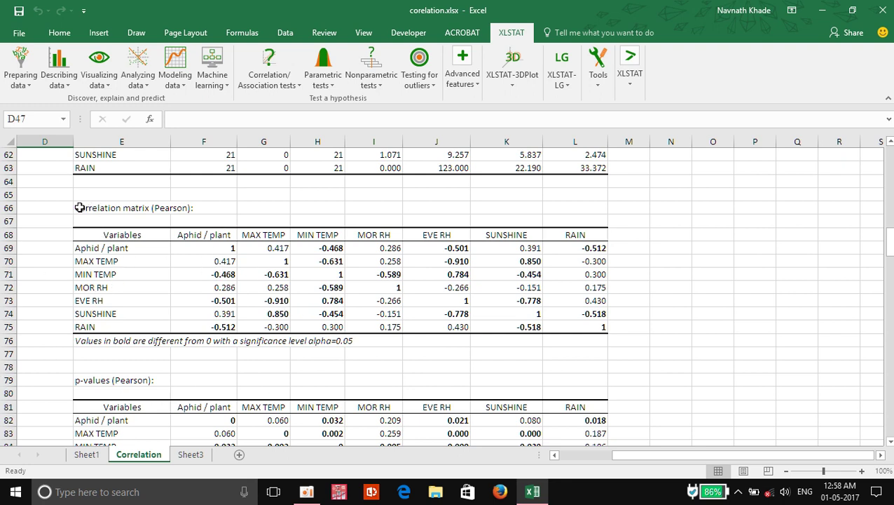
Apply all borders to the XLSTAT Pearson correlation matrix block in E66:L76, including its title and footnote.
left_click_drag(80, 208, 596, 341)
scroll(280, 434, "down", 10)
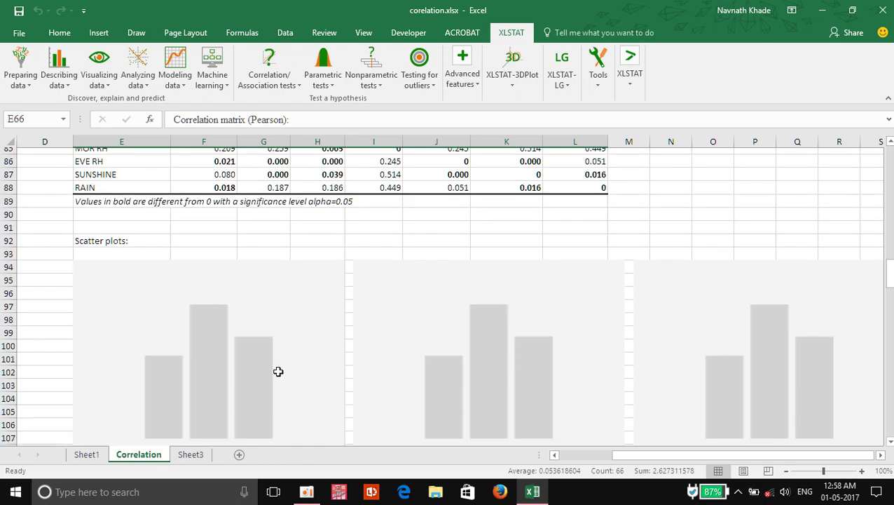
scroll(299, 304, "up", 12)
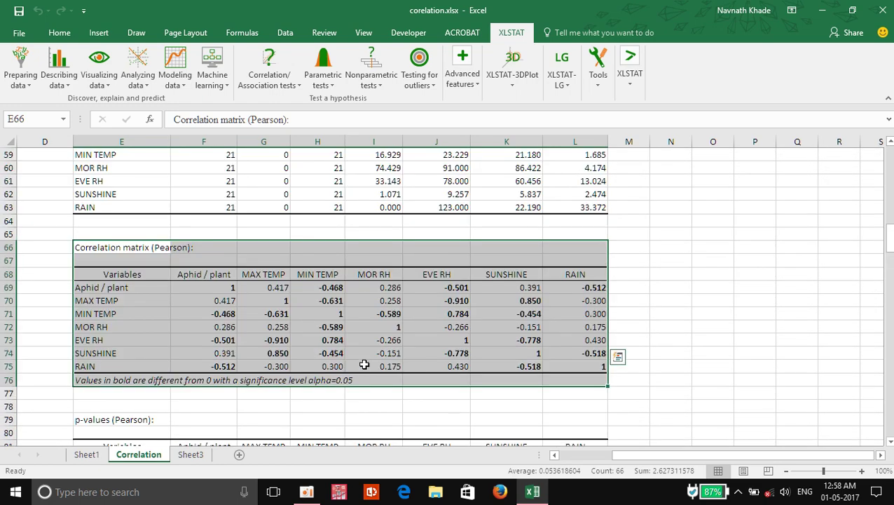
scroll(393, 308, "down", 1)
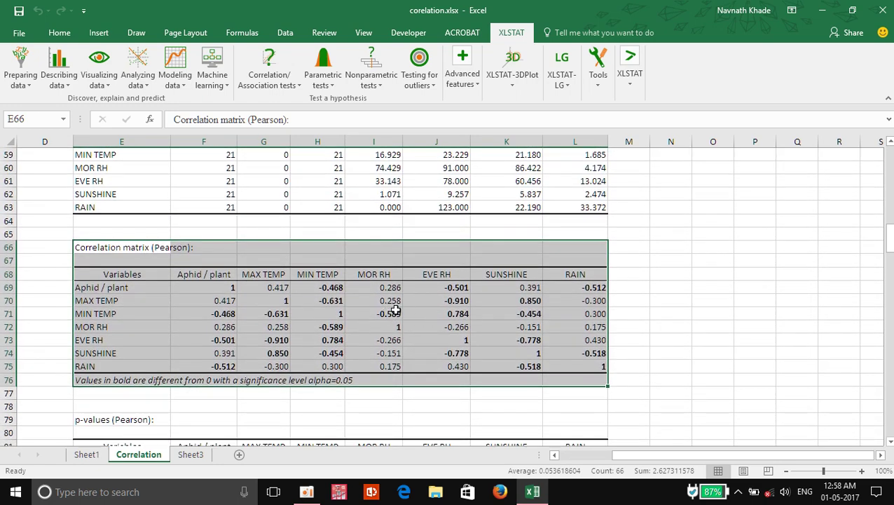
left_click(54, 35)
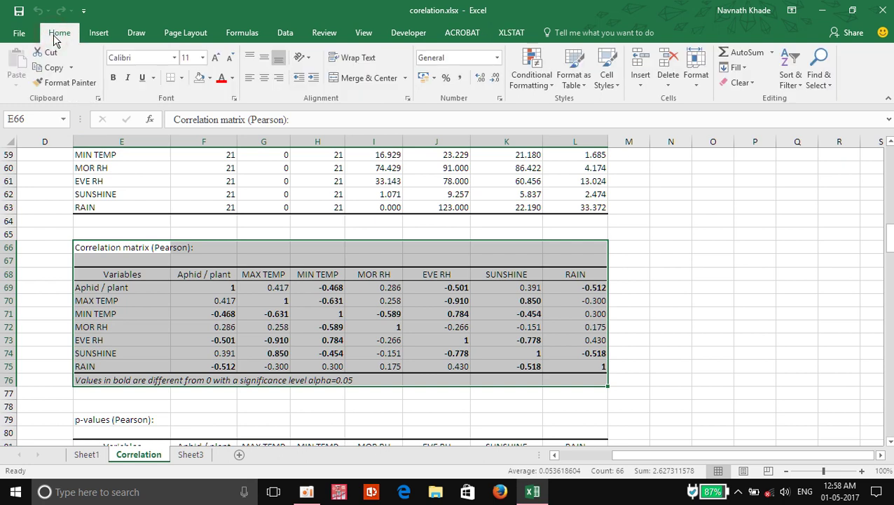
left_click(183, 81)
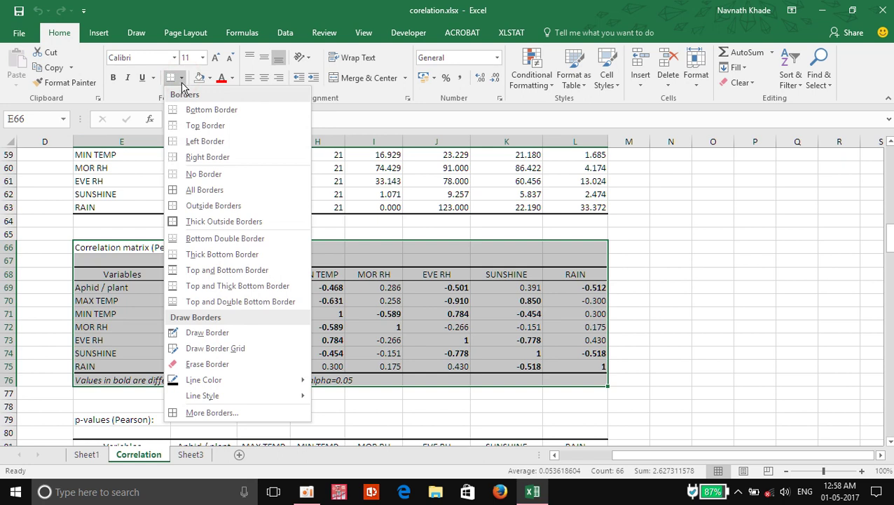
left_click(201, 190)
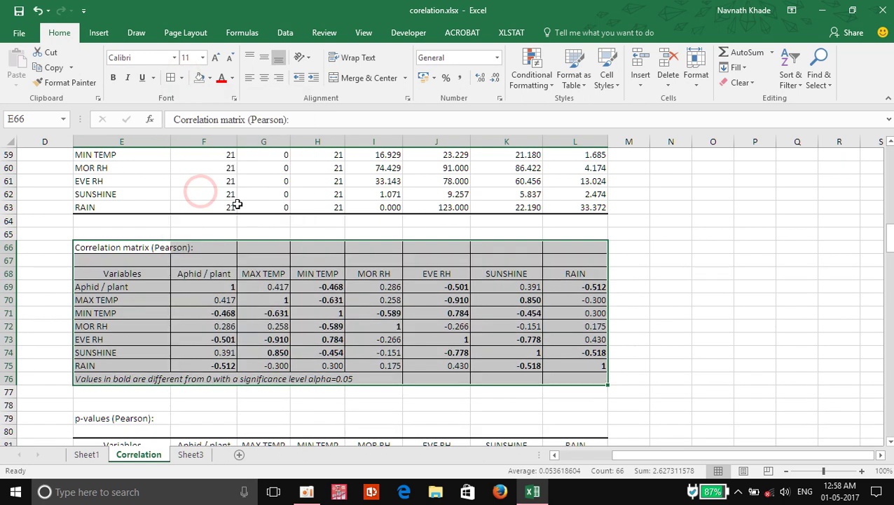
left_click(678, 351)
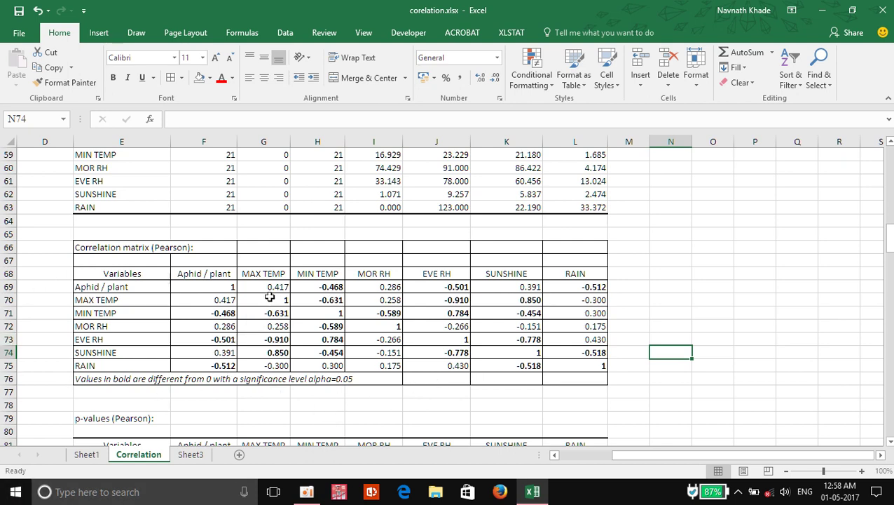
Clear the duplicate correlations beyond the diagonal in the Aphid / plant and MAX TEMP rows, G69:L69 and H70:L70.
left_click_drag(270, 287, 580, 287)
key("Delete")
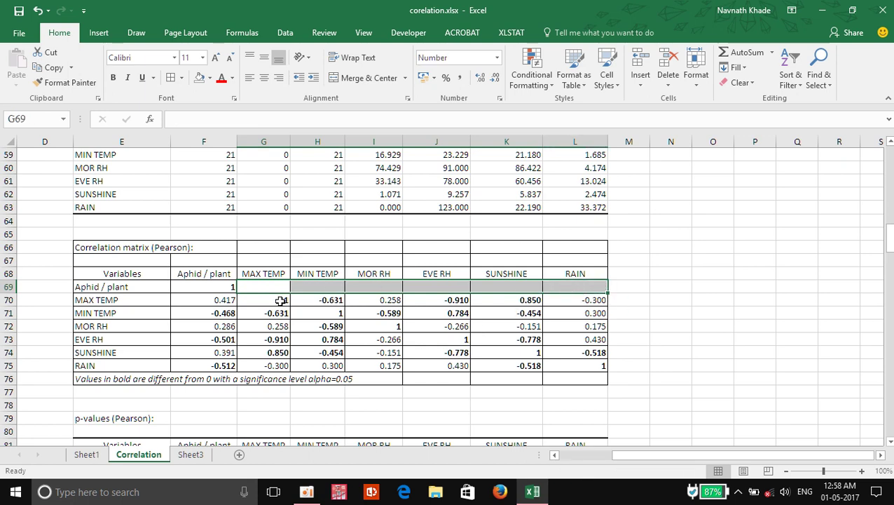
left_click_drag(310, 303, 610, 309)
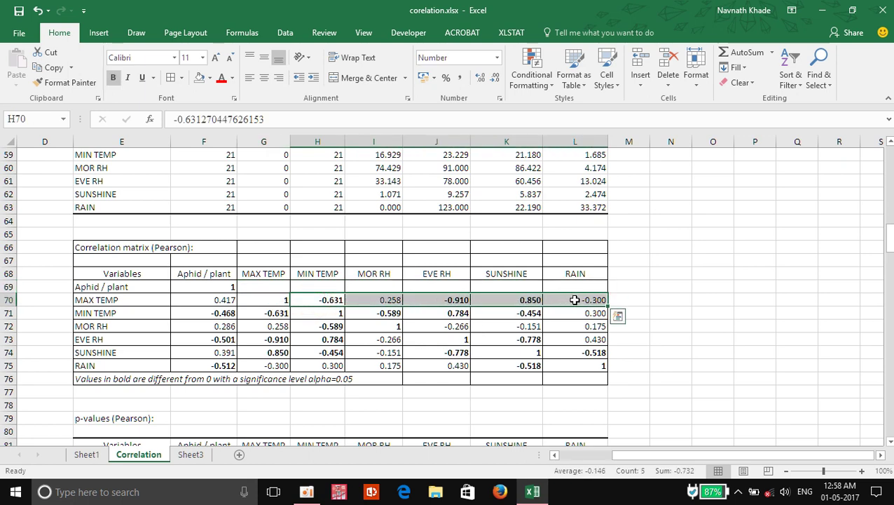
key("Delete")
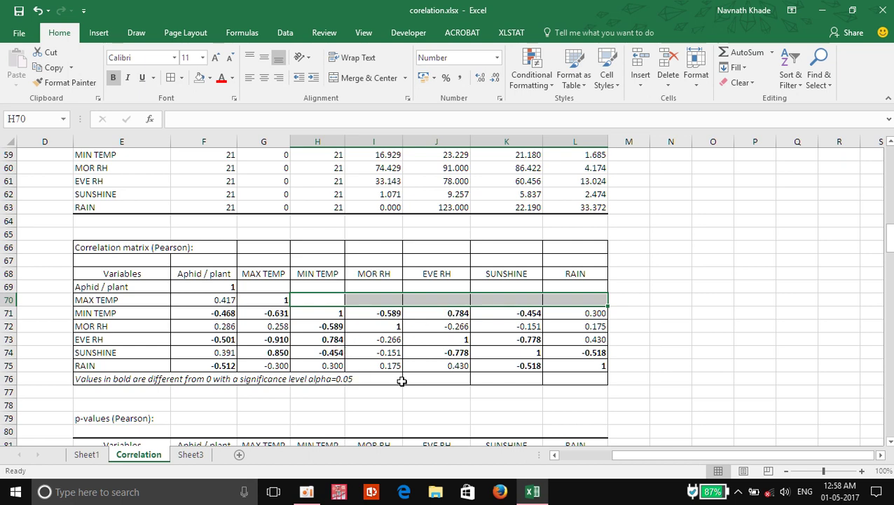
left_click(700, 309)
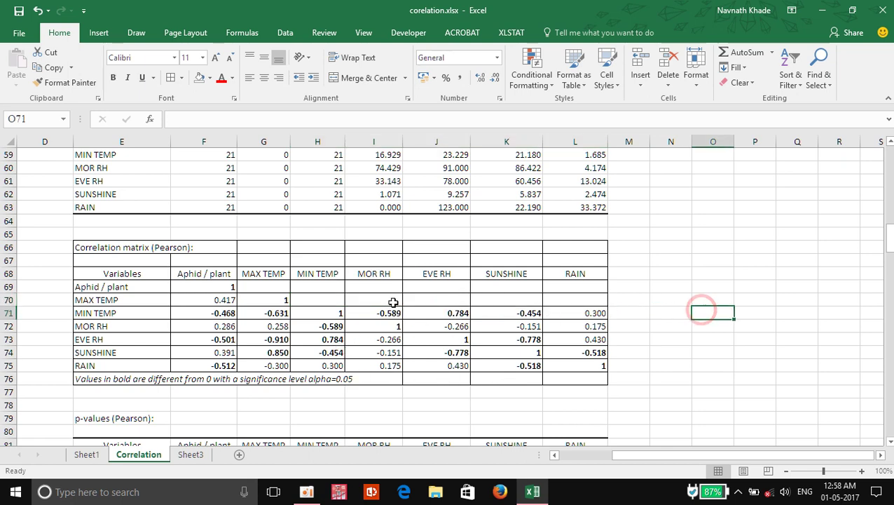
Clear the duplicate correlations beyond the diagonal in the MIN TEMP and MOR RH rows, I71:L71 and J72:L72.
left_click(377, 314)
left_click_drag(406, 313, 569, 309)
key("Delete")
left_click_drag(423, 327, 588, 325)
key("Delete")
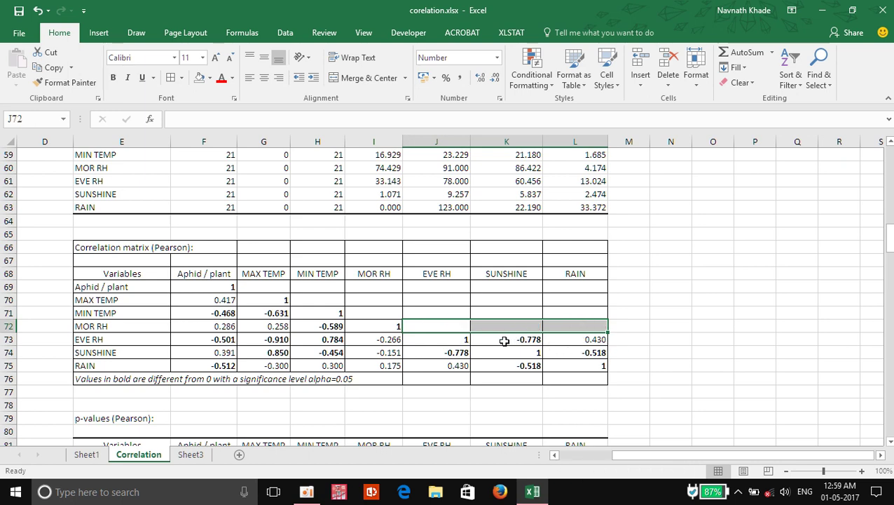
Clear the remaining duplicate correlations beyond the diagonal in the EVE RH and SUNSHINE rows, K73:L73 and L74.
left_click_drag(503, 339, 593, 339)
key("Delete")
left_click(565, 353)
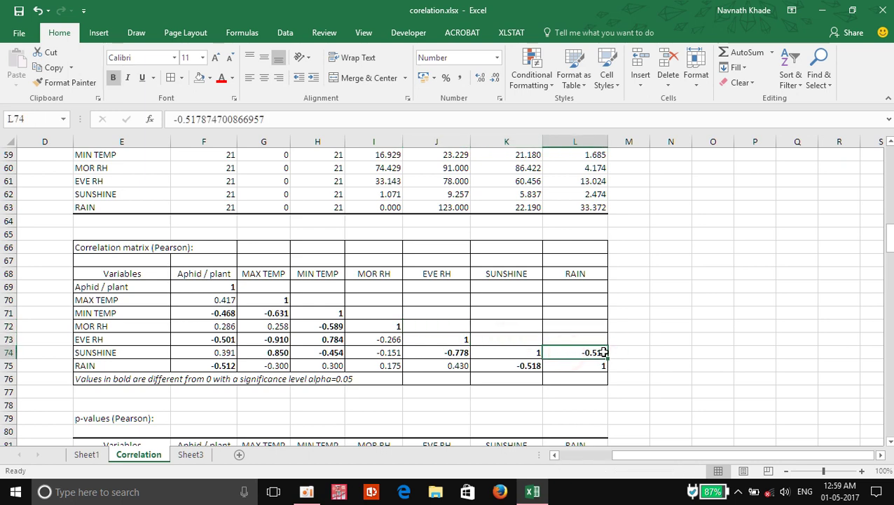
key("Delete")
left_click(703, 363)
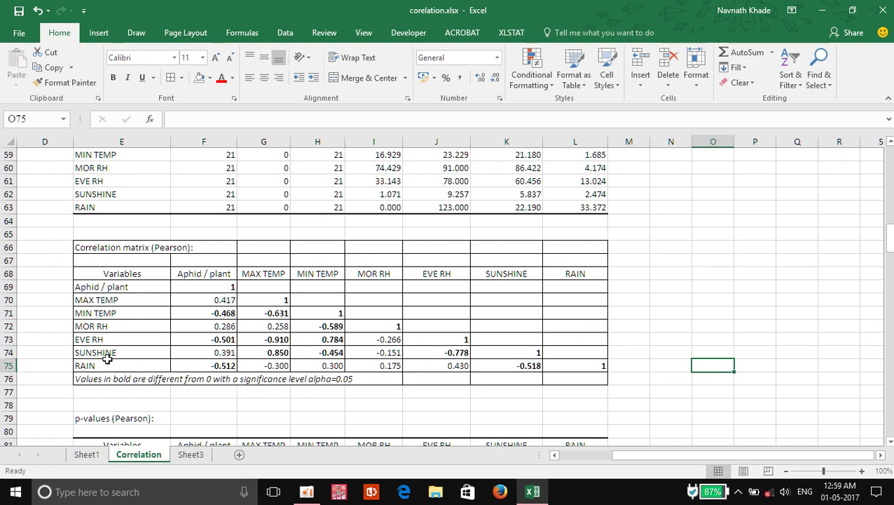
Examine the Pearson p-values table beneath the correlation matrix alongside the reduced matrix.
scroll(365, 344, "down", 3)
scroll(467, 395, "down", 2)
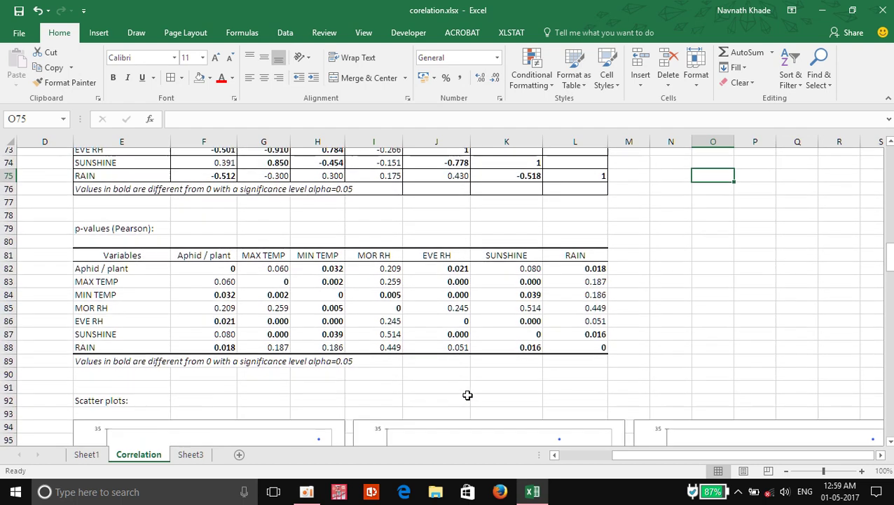
scroll(467, 395, "down", 1)
scroll(416, 374, "up", 4)
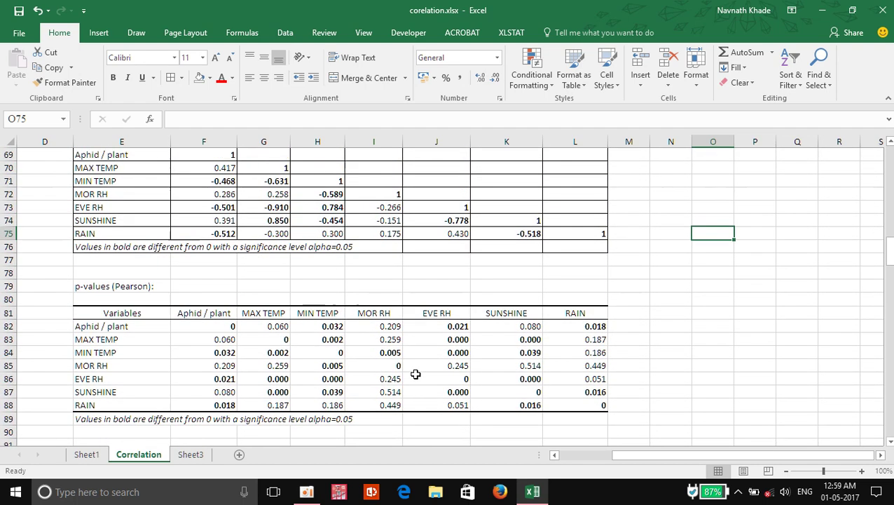
scroll(415, 373, "down", 3)
scroll(416, 374, "down", 4)
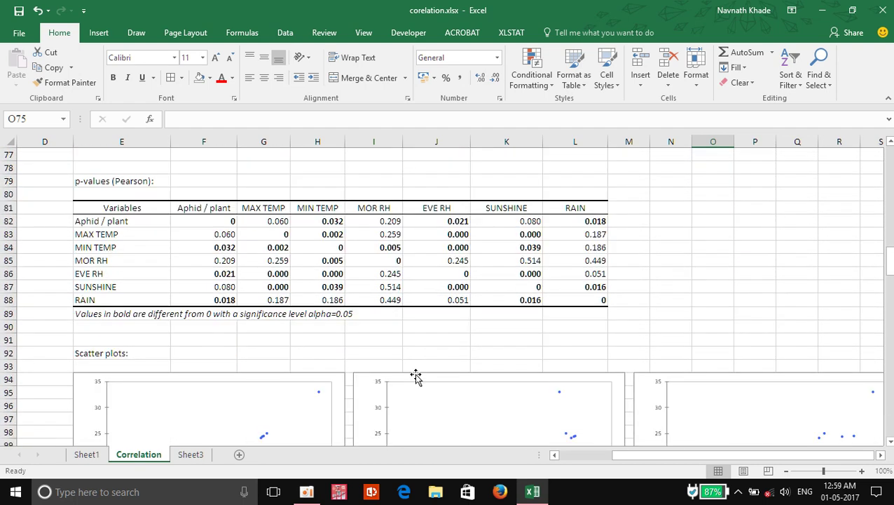
Examine the scatter plots below the p-values, especially Aphid / plant against MAX TEMP and MIN TEMP.
scroll(176, 297, "down", 3)
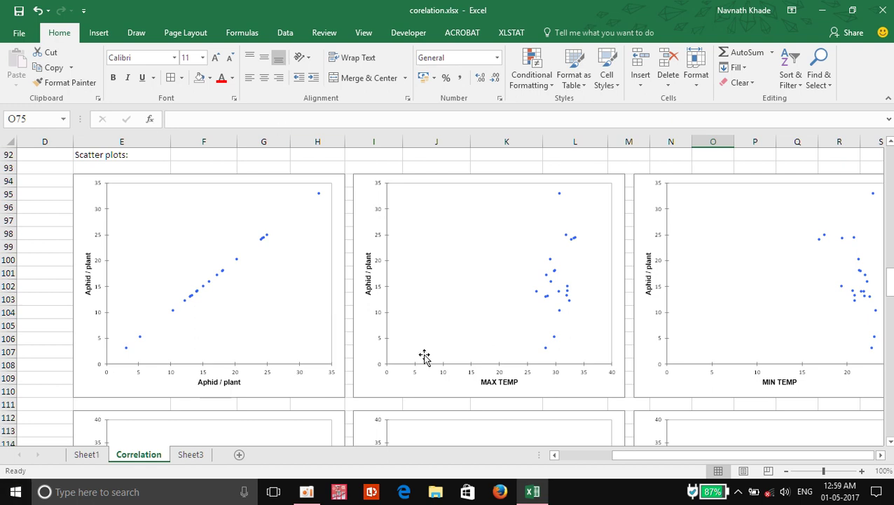
scroll(295, 335, "down", 6)
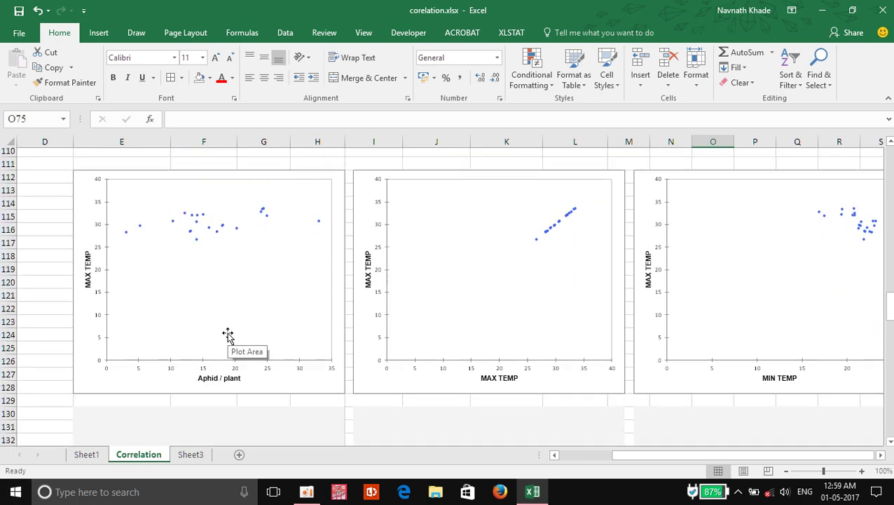
scroll(228, 335, "down", 1)
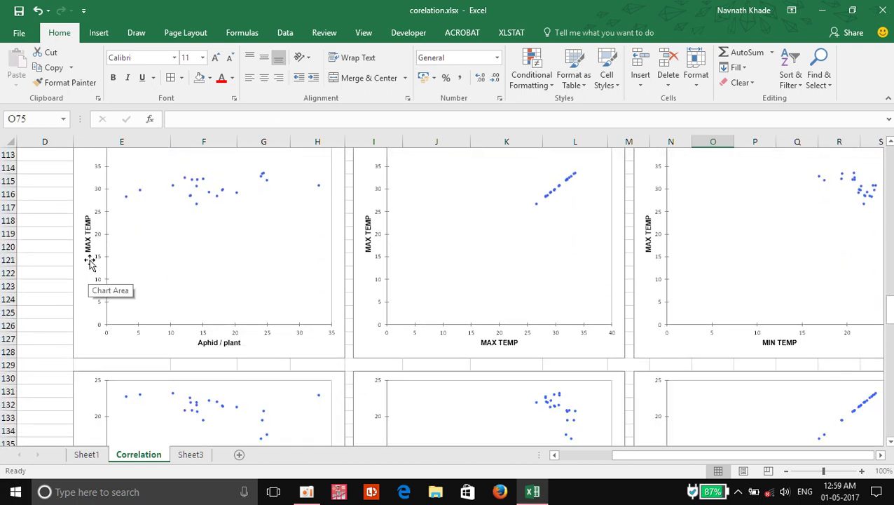
scroll(239, 347, "up", 1)
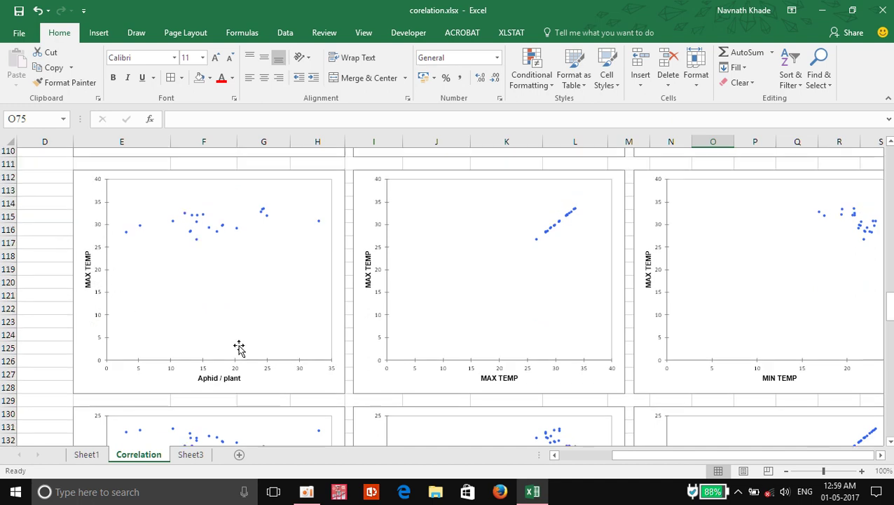
scroll(239, 347, "up", 1)
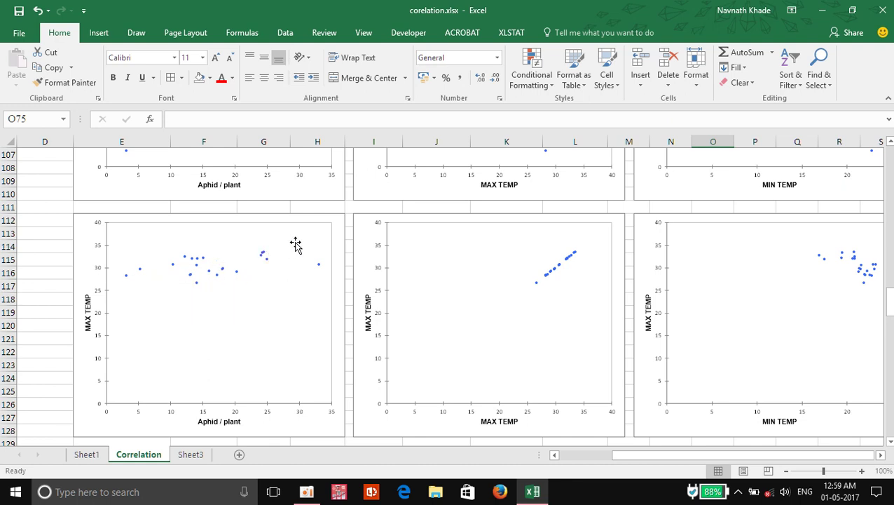
scroll(268, 335, "down", 6)
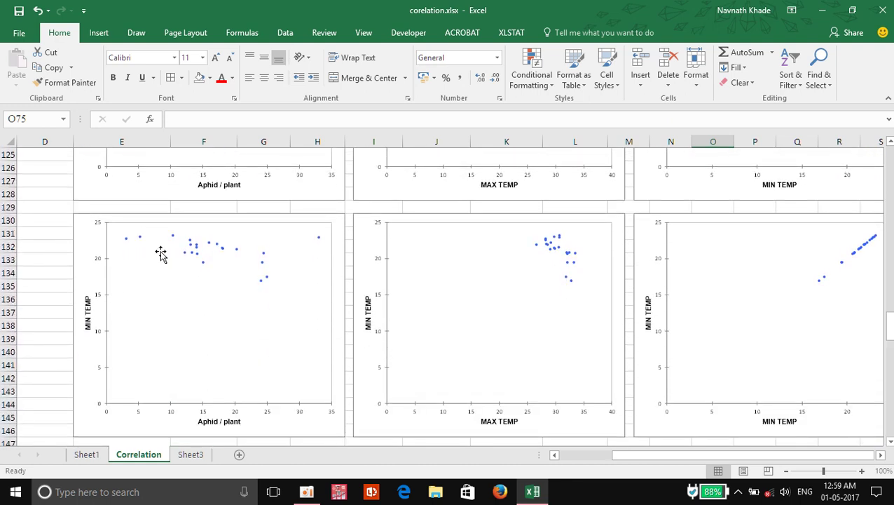
scroll(217, 268, "down", 2)
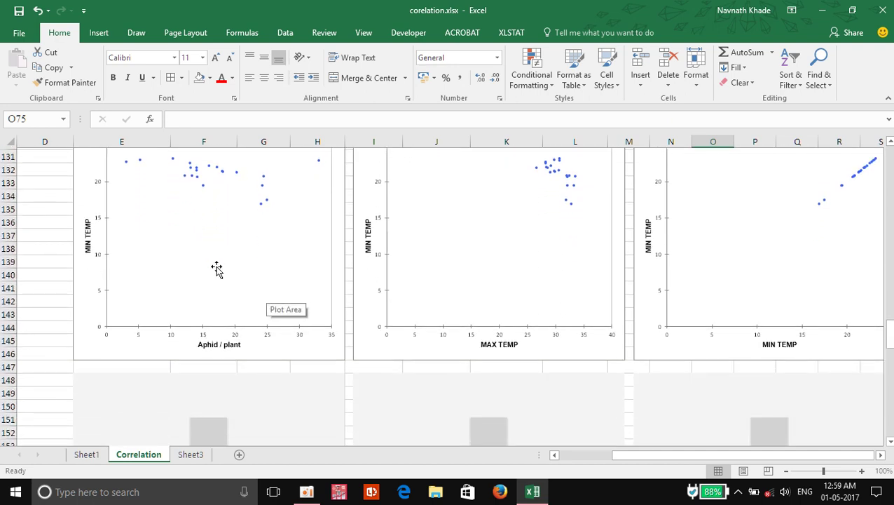
scroll(216, 269, "down", 1)
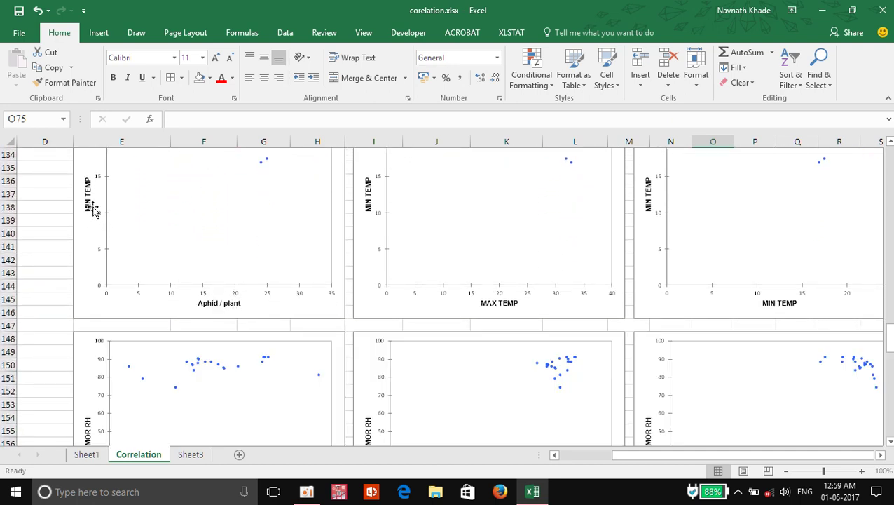
scroll(259, 239, "up", 3)
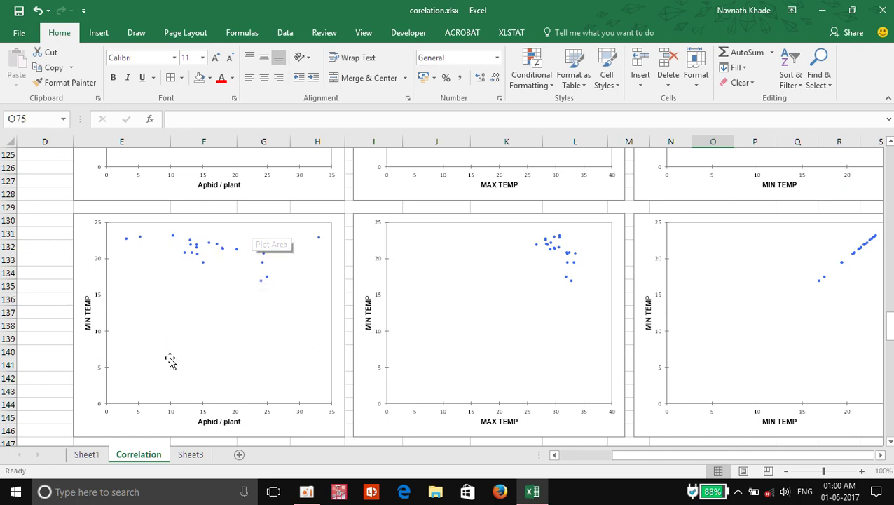
scroll(299, 342, "up", 3)
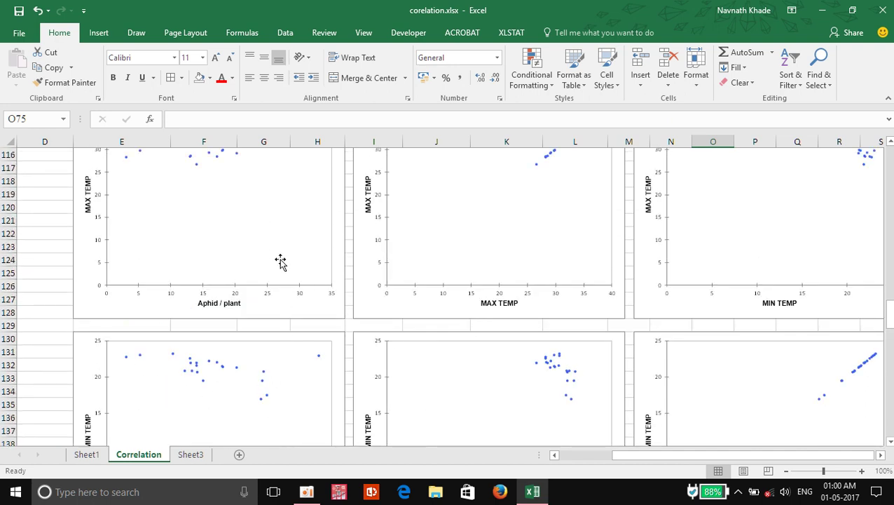
scroll(262, 256, "up", 2)
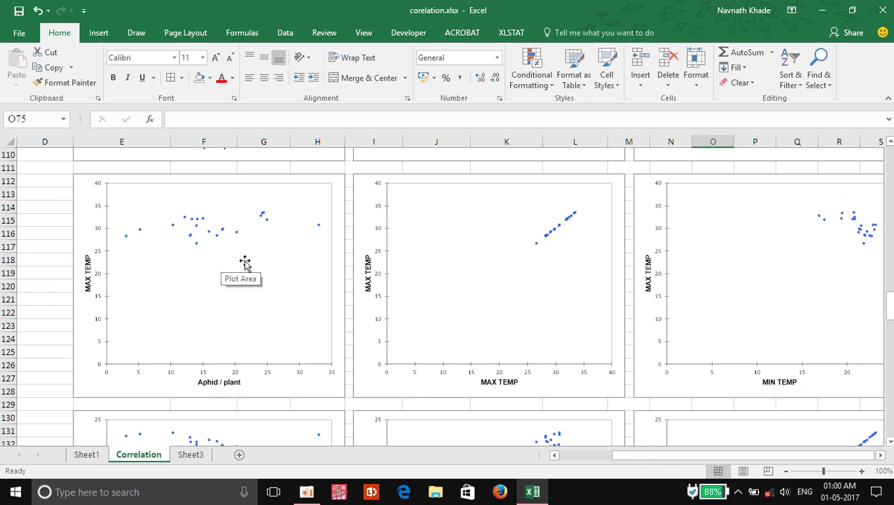
Return from the scatter plots to the Pearson correlation matrix and interpret its bold coefficients for Aphid / plant at alpha 0.05.
scroll(252, 287, "up", 2)
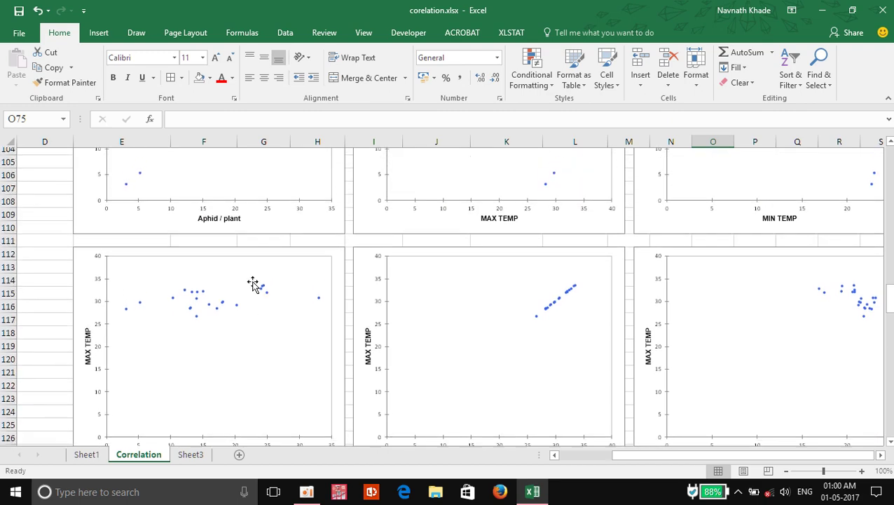
scroll(219, 319, "up", 3)
scroll(175, 280, "up", 1)
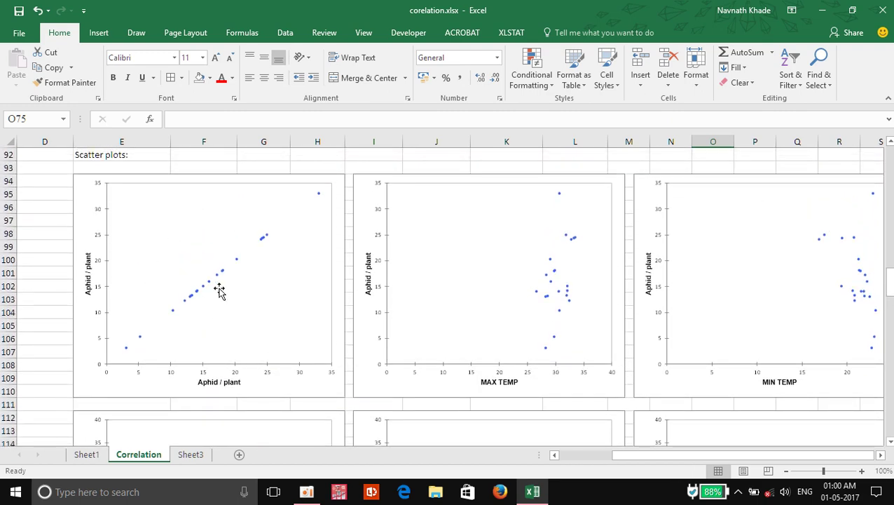
scroll(212, 291, "up", 4)
scroll(298, 320, "up", 3)
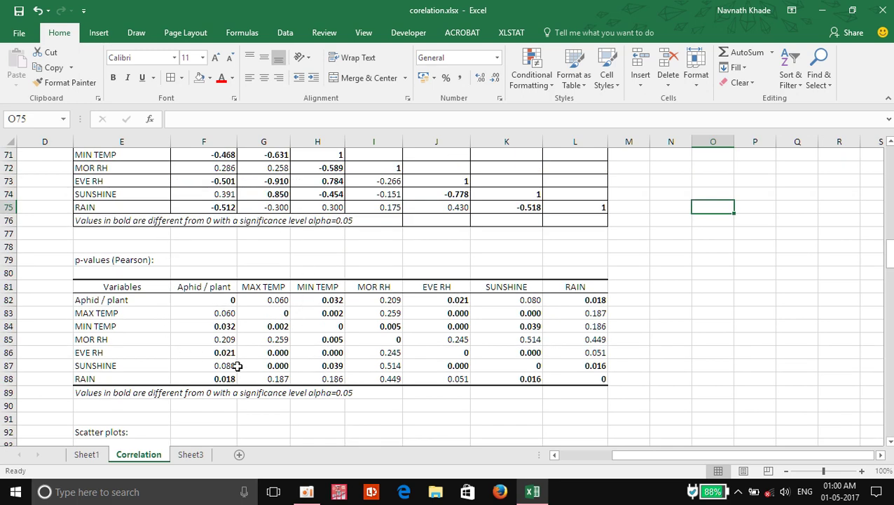
scroll(254, 235, "up", 2)
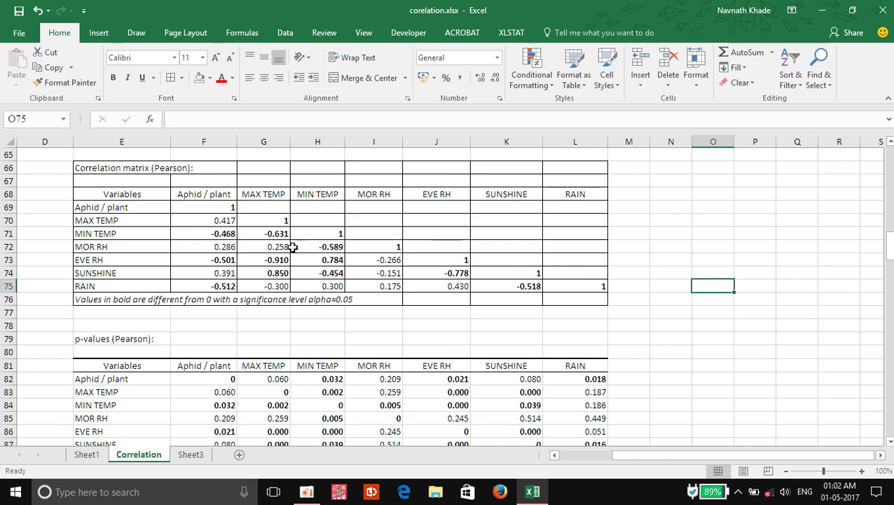
scroll(301, 272, "up", 2)
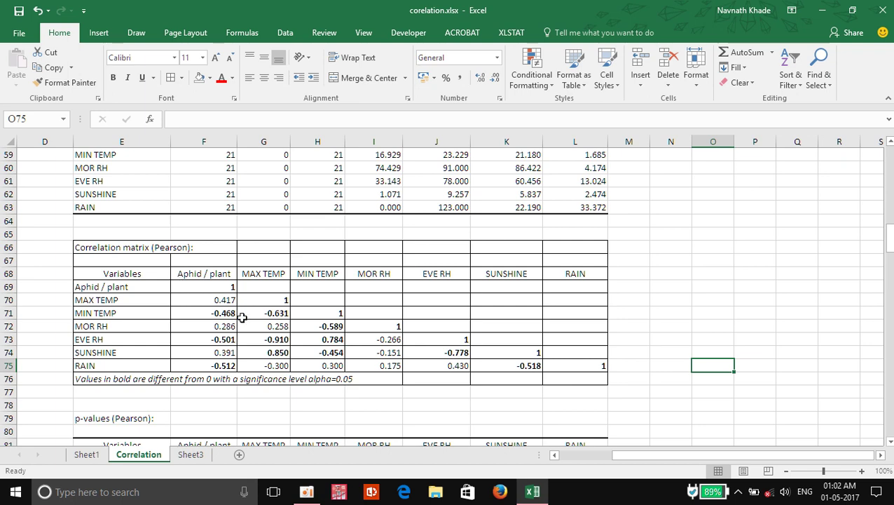
Review the summary statistics, the 2015-16 aphid and weather data, and the manual correlation and T cal significance test.
scroll(259, 291, "up", 5)
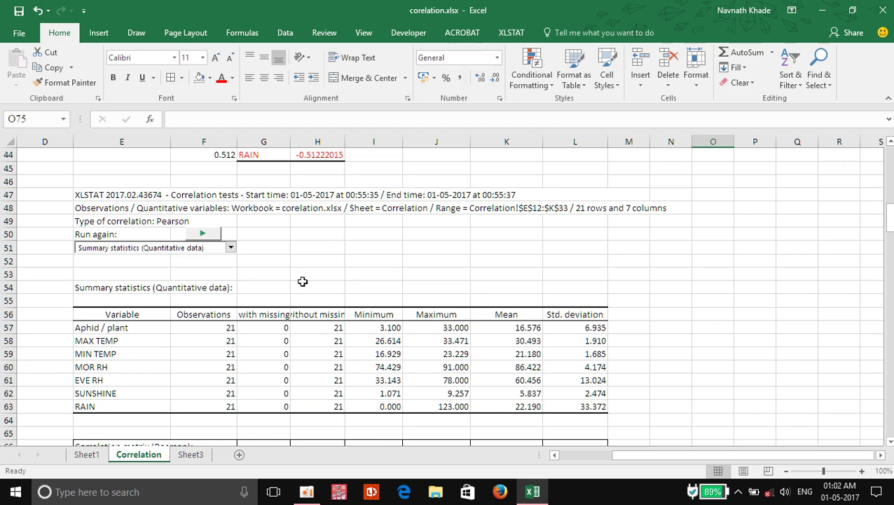
scroll(337, 233, "up", 1)
scroll(337, 233, "up", 5)
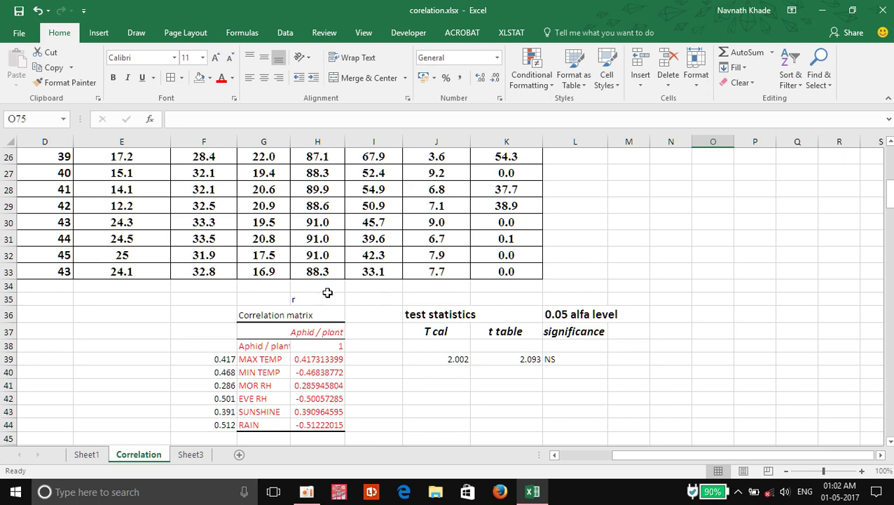
scroll(250, 300, "up", 4)
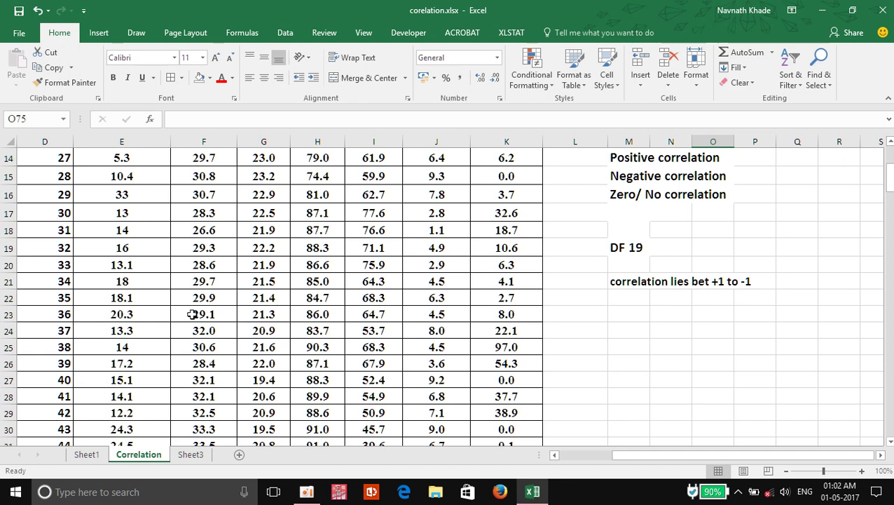
scroll(166, 268, "up", 4)
scroll(136, 281, "down", 2)
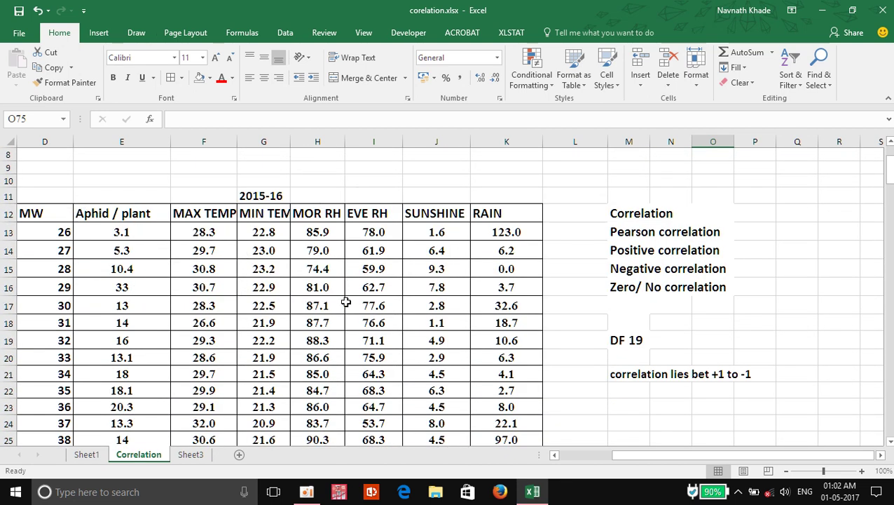
scroll(450, 293, "down", 6)
scroll(451, 296, "down", 3)
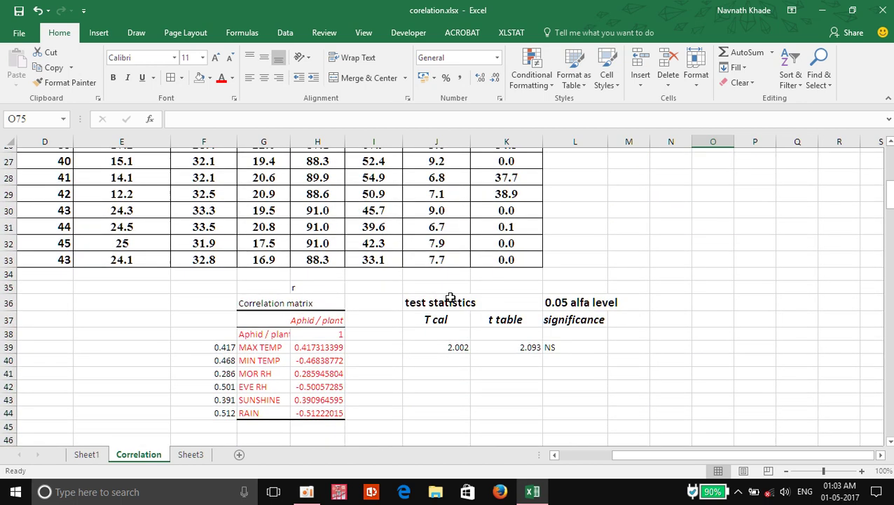